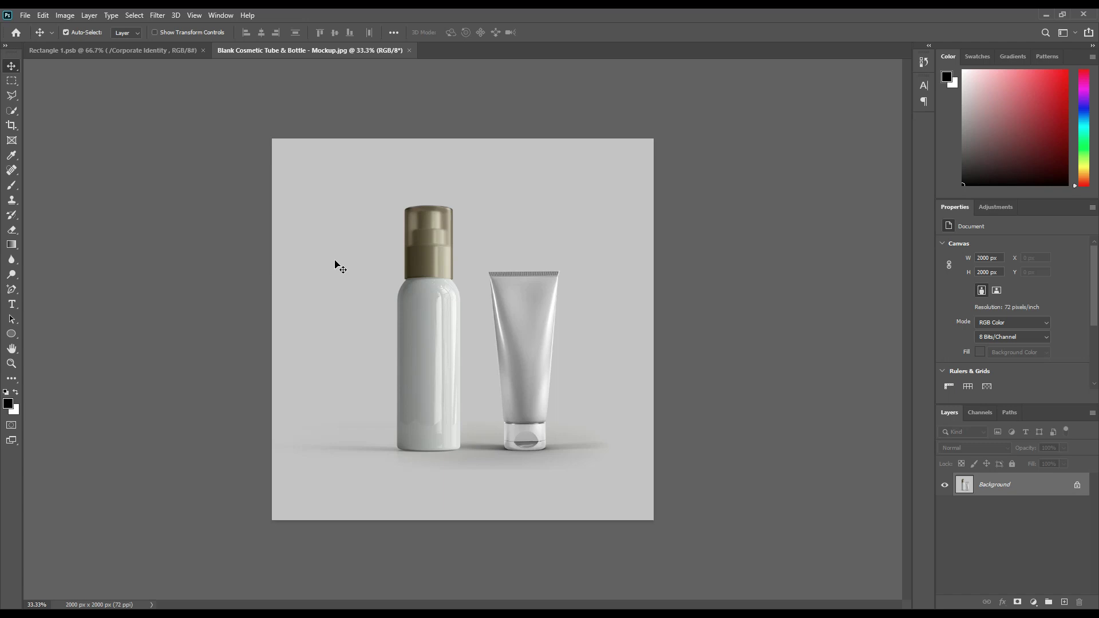
- Switch to the Pen Tool and zoom the canvas to 200% on the bottle
{"action": "right_click", "coordinate": [11, 289]}
{"action": "left_click", "coordinate": [42, 290]}
{"action": "key", "text": "ctrl+plus"}
{"action": "key", "text": "ctrl+plus"}
{"action": "key", "text": "ctrl+plus"}
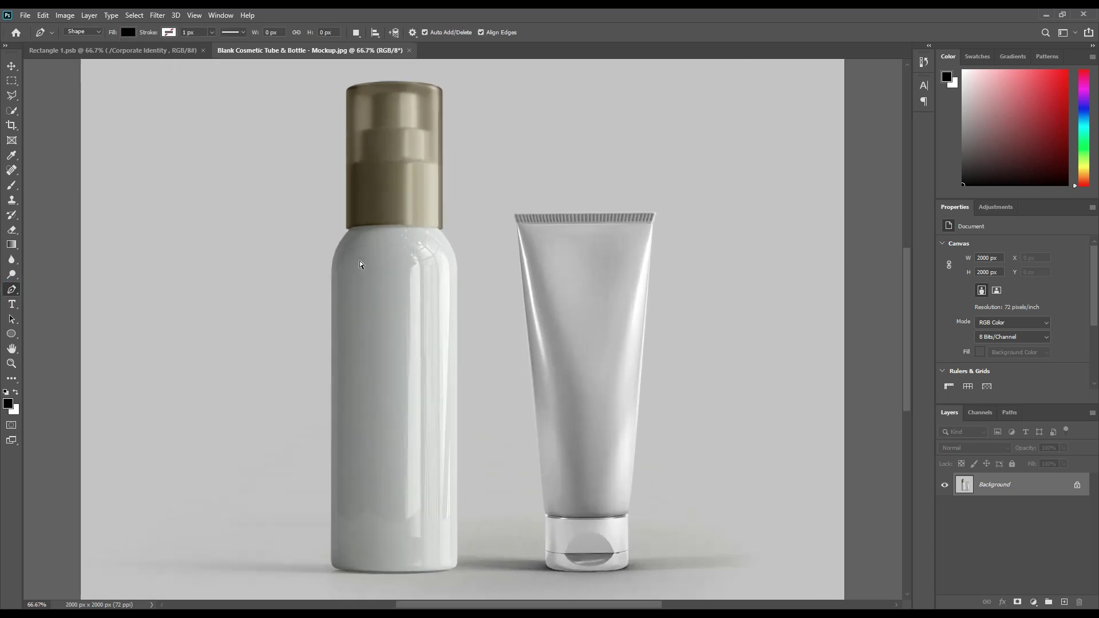
{"action": "key", "text": "ctrl+plus"}
{"action": "key", "text": "ctrl+plus"}
{"action": "left_click_drag", "start_coordinate": [235, 112], "coordinate": [439, 490]}
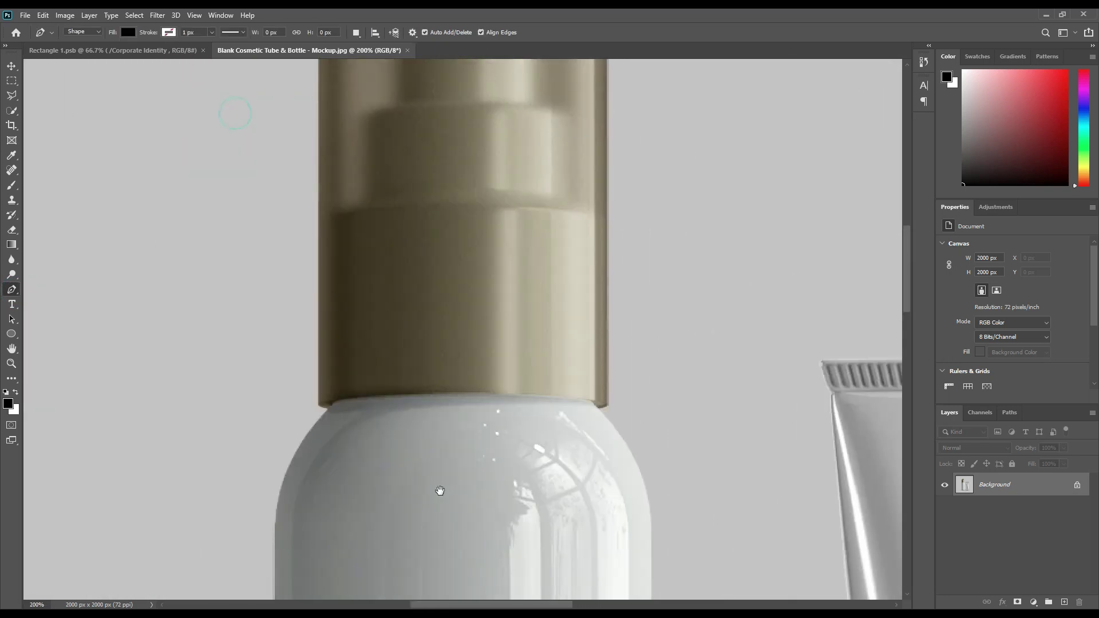
- Trace the bottle body below the cap as a shape set to 0% opacity
{"action": "left_click", "coordinate": [336, 405]}
{"action": "left_click_drag", "start_coordinate": [338, 517], "coordinate": [368, 386]}
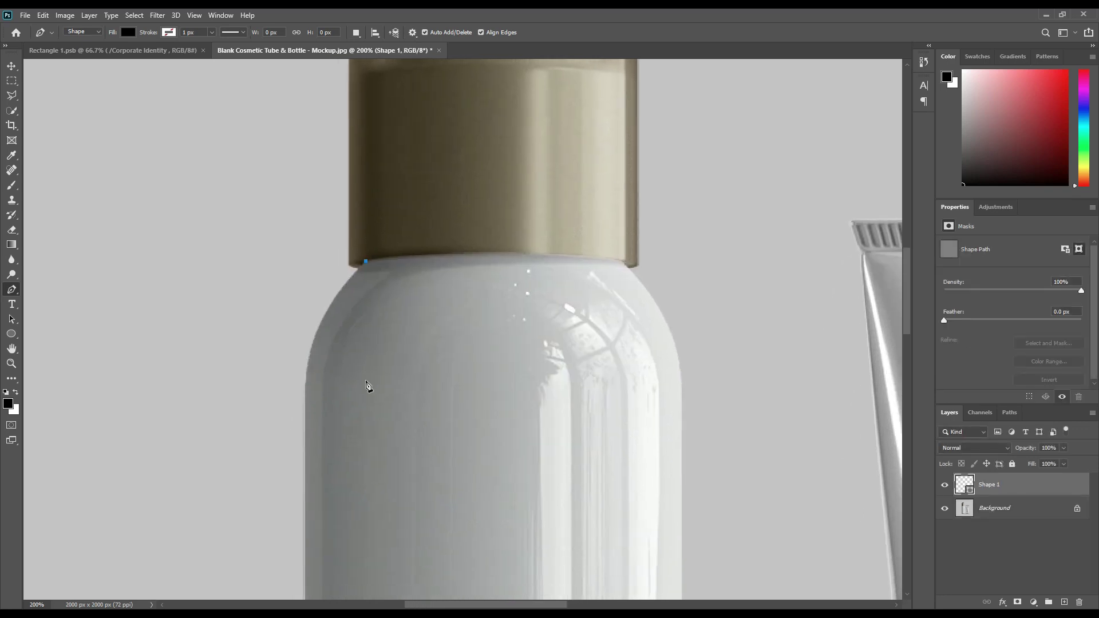
{"action": "left_click", "coordinate": [305, 402]}
{"action": "scroll", "coordinate": [305, 402], "scroll_direction": "down", "scroll_amount": 5}
{"action": "left_click", "coordinate": [344, 491]}
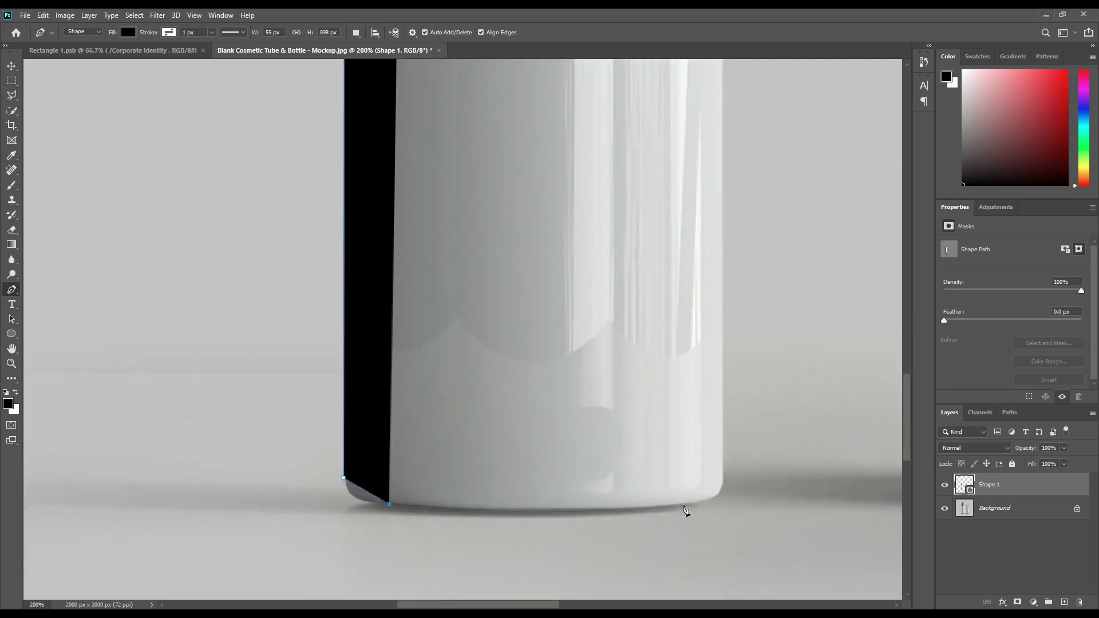
{"action": "left_click", "coordinate": [687, 515]}
{"action": "scroll", "coordinate": [687, 515], "scroll_direction": "up", "scroll_amount": 5}
{"action": "left_click", "coordinate": [674, 445]}
{"action": "left_click", "coordinate": [608, 296]}
{"action": "key", "text": "0"}
{"action": "key", "text": "0"}
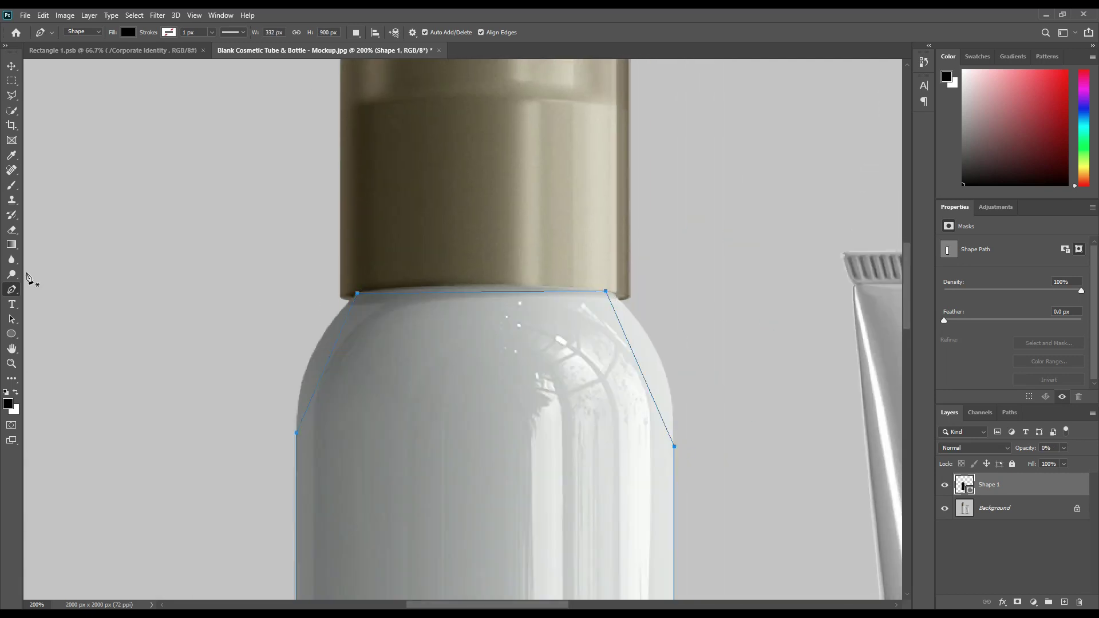
- Add anchor points to curve the outline's shoulders and round its base
{"action": "left_click", "coordinate": [30, 282]}
{"action": "left_click", "coordinate": [485, 284]}
{"action": "left_click_drag", "start_coordinate": [658, 354], "coordinate": [641, 315]}
{"action": "left_click_drag", "start_coordinate": [329, 355], "coordinate": [309, 343]}
{"action": "left_click_drag", "start_coordinate": [515, 572], "coordinate": [449, 388]}
{"action": "left_click_drag", "start_coordinate": [581, 351], "coordinate": [596, 351]}
{"action": "left_click_drag", "start_coordinate": [245, 356], "coordinate": [231, 360]}
{"action": "left_click_drag", "start_coordinate": [418, 369], "coordinate": [418, 374]}
{"action": "left_click", "coordinate": [562, 369]}
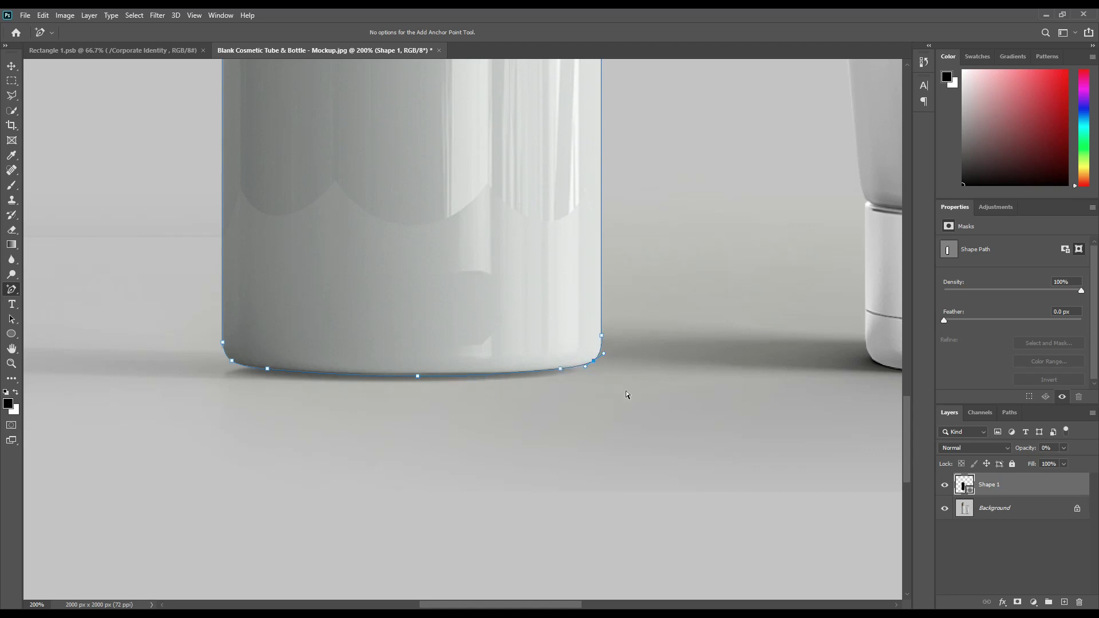
{"action": "scroll", "coordinate": [424, 438], "scroll_direction": "up", "scroll_amount": 10}
- Trace the bottle cap with the Pen Tool as Shape 2 at 0% opacity
{"action": "right_click", "coordinate": [12, 290]}
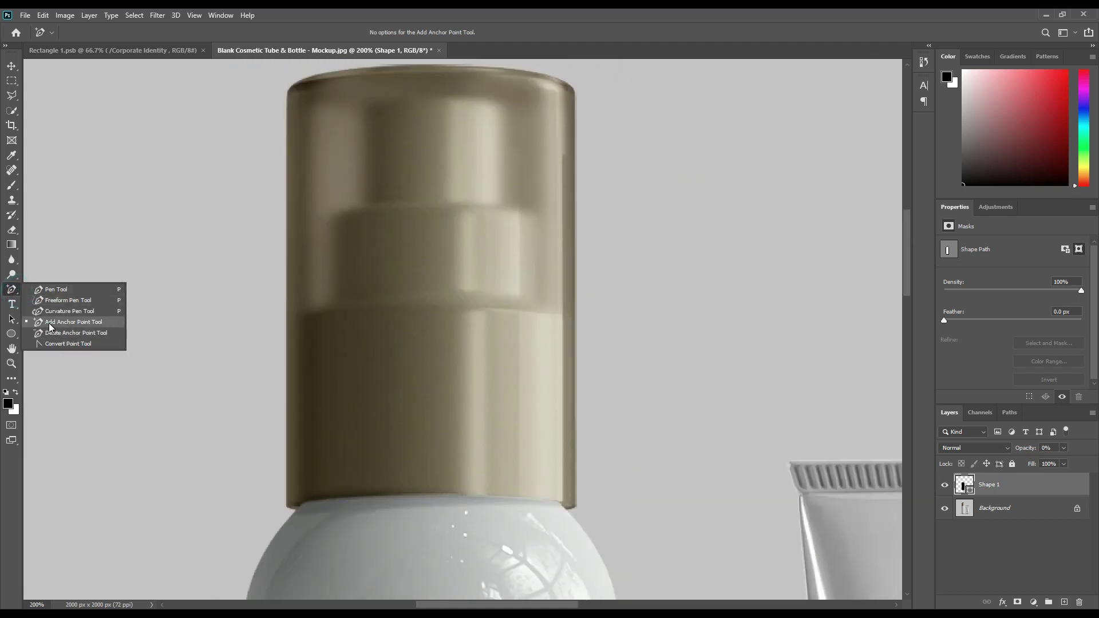
{"action": "left_click", "coordinate": [57, 321]}
{"action": "right_click", "coordinate": [18, 294]}
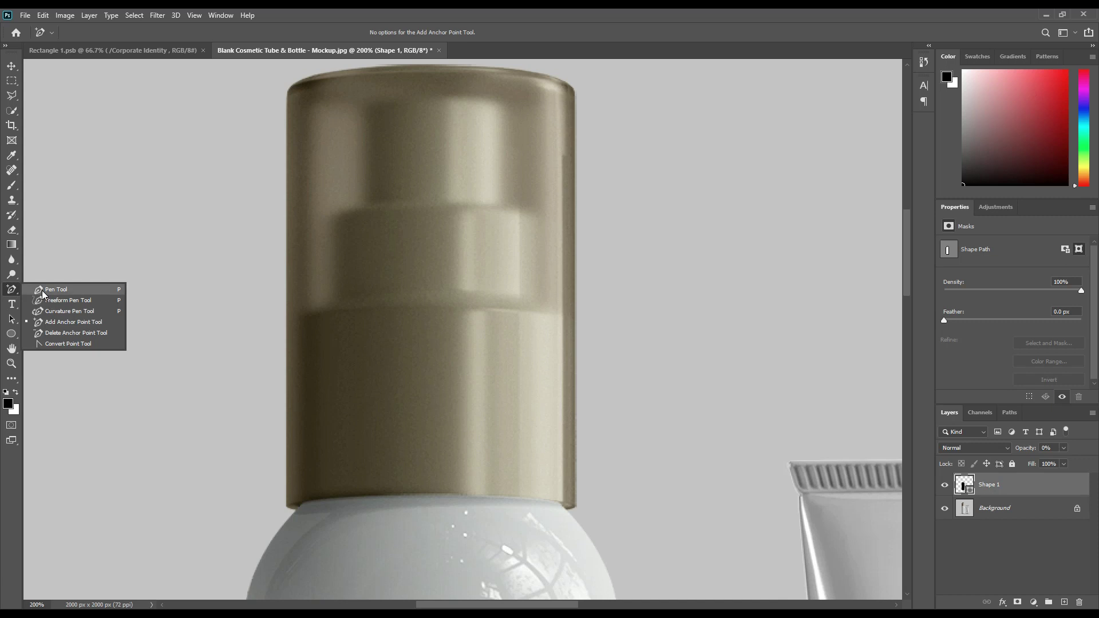
{"action": "left_click", "coordinate": [51, 288]}
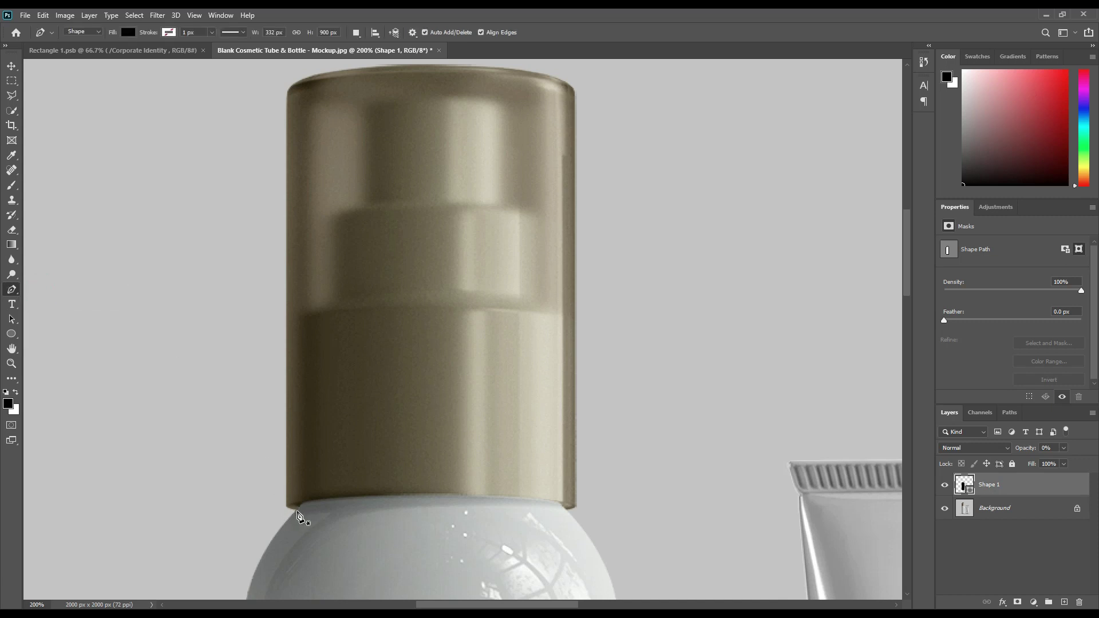
{"action": "left_click", "coordinate": [296, 510]}
{"action": "left_click", "coordinate": [286, 105]}
{"action": "left_click", "coordinate": [308, 77]}
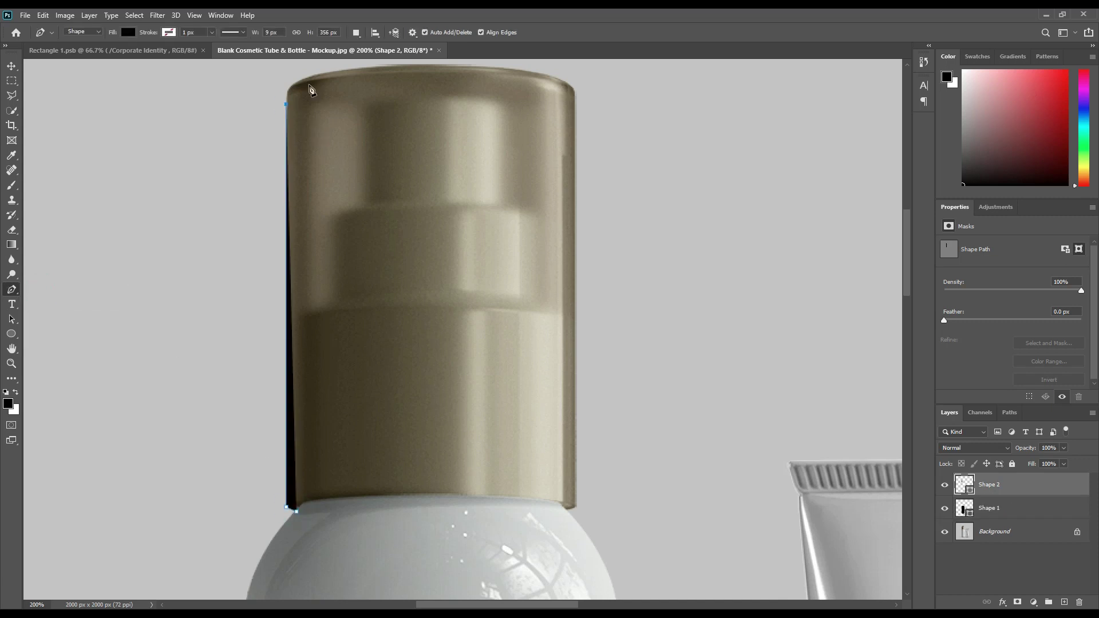
{"action": "left_click", "coordinate": [559, 79]}
{"action": "left_click", "coordinate": [575, 106]}
{"action": "left_click", "coordinate": [577, 506]}
{"action": "left_click", "coordinate": [565, 510]}
{"action": "left_click", "coordinate": [296, 510]}
{"action": "key", "text": "0"}
{"action": "key", "text": "0"}
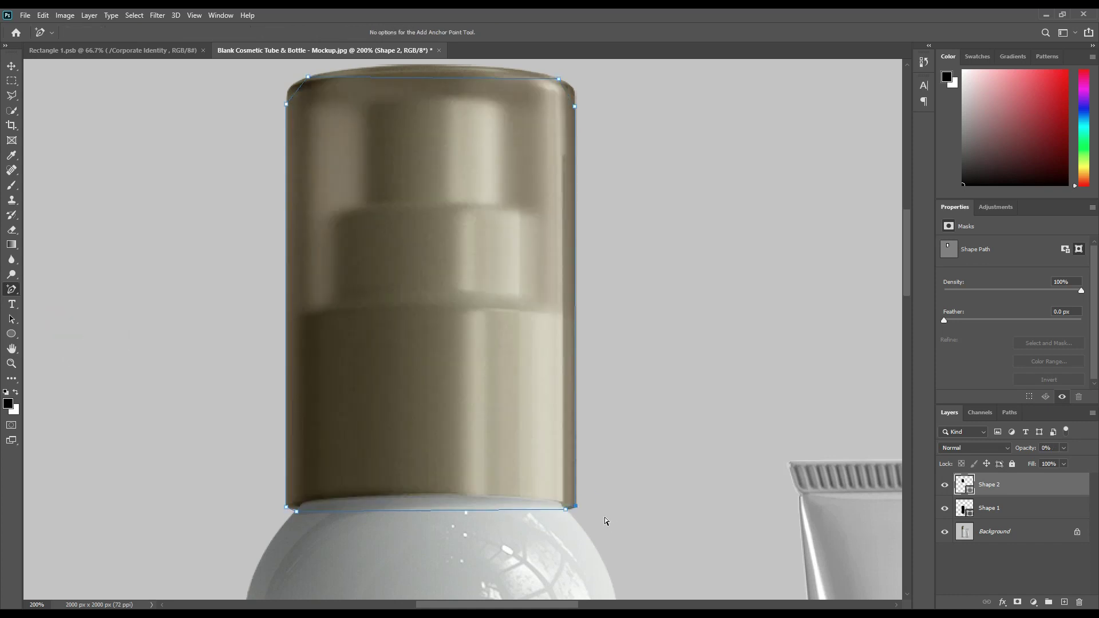
- Add anchors to curve the cap outline's top edge upward
{"action": "left_click", "coordinate": [290, 89]}
{"action": "left_click_drag", "start_coordinate": [444, 78], "coordinate": [467, 65]}
{"action": "left_click", "coordinate": [530, 71]}
{"action": "left_click", "coordinate": [292, 510]}
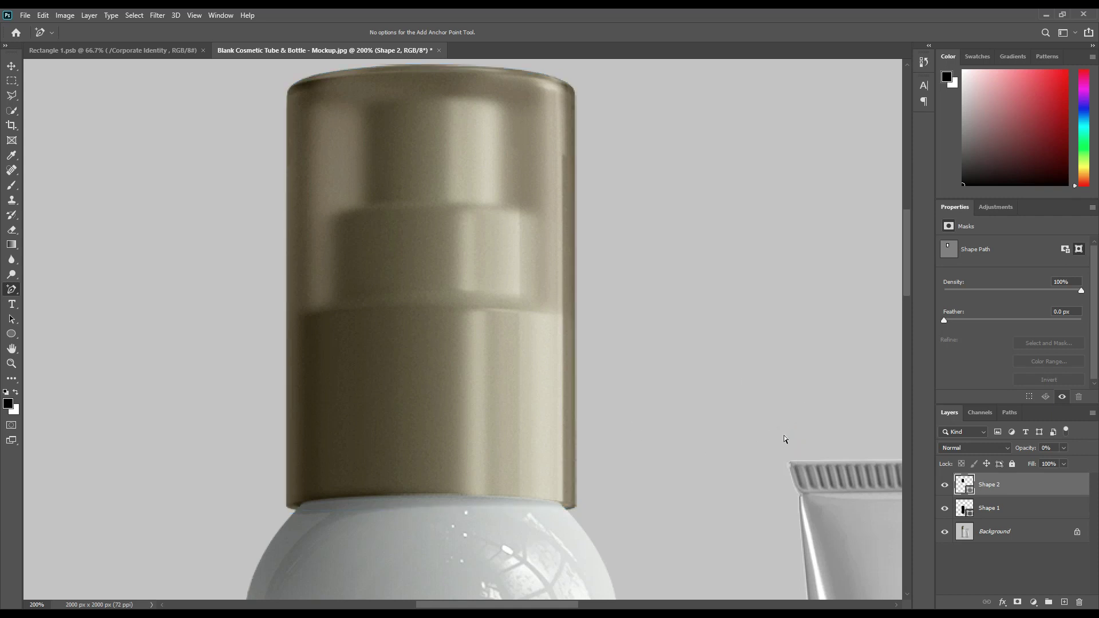
{"action": "left_click_drag", "start_coordinate": [819, 483], "coordinate": [268, 252]}
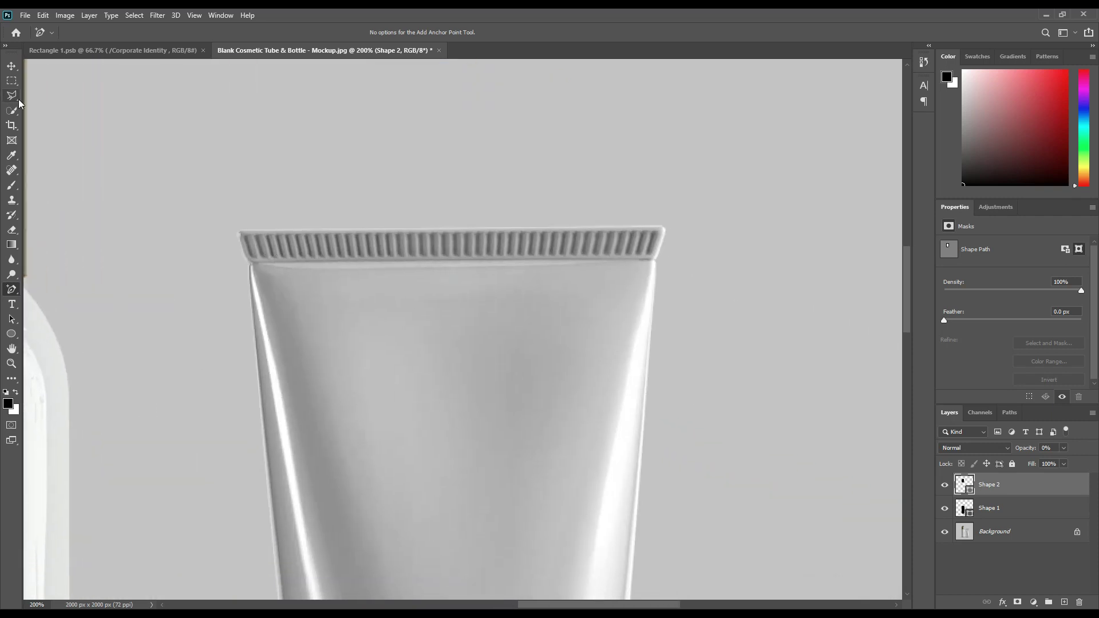
- Trace the tube body as Shape 3 at 0% opacity
{"action": "right_click", "coordinate": [12, 289]}
{"action": "left_click", "coordinate": [53, 290]}
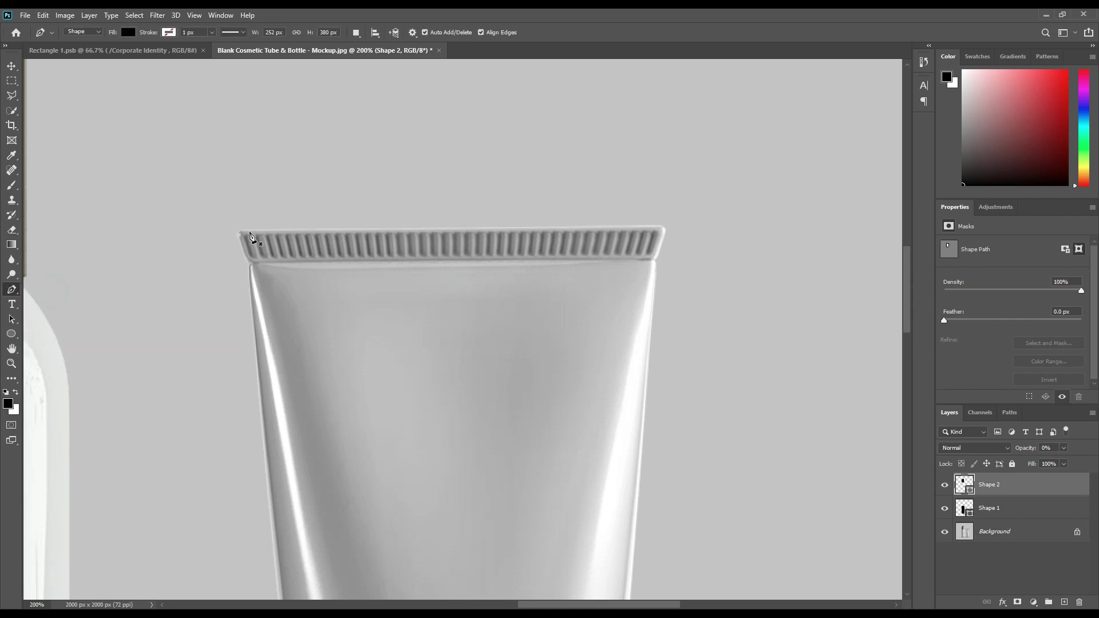
{"action": "left_click", "coordinate": [244, 231]}
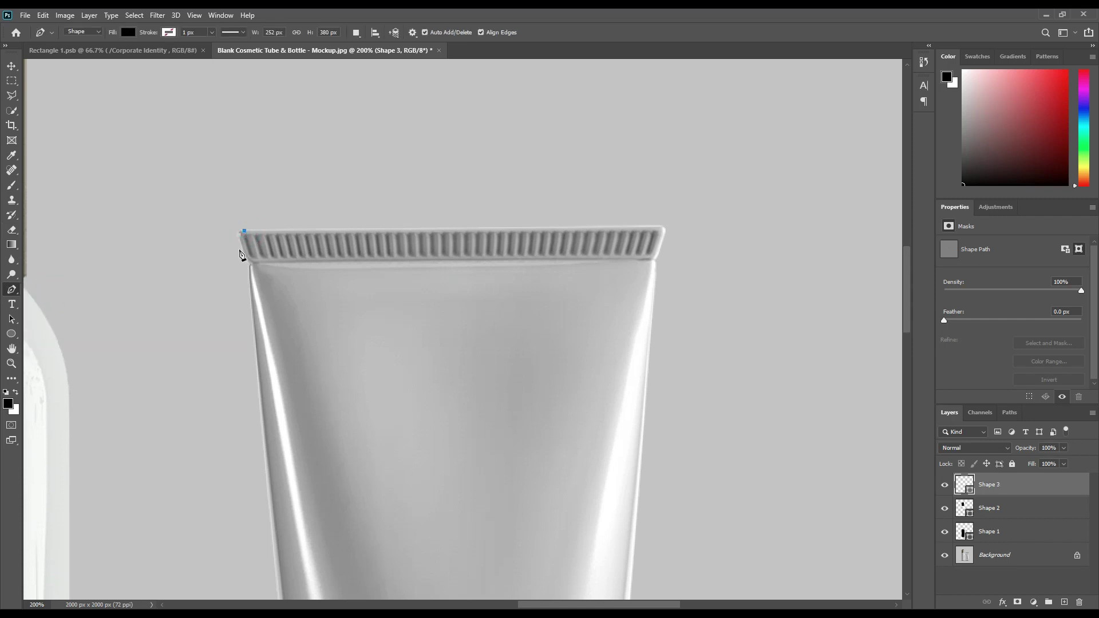
{"action": "left_click", "coordinate": [239, 240]}
{"action": "scroll", "coordinate": [251, 269], "scroll_direction": "down", "scroll_amount": 10}
{"action": "left_click", "coordinate": [276, 234]}
{"action": "left_click", "coordinate": [530, 236]}
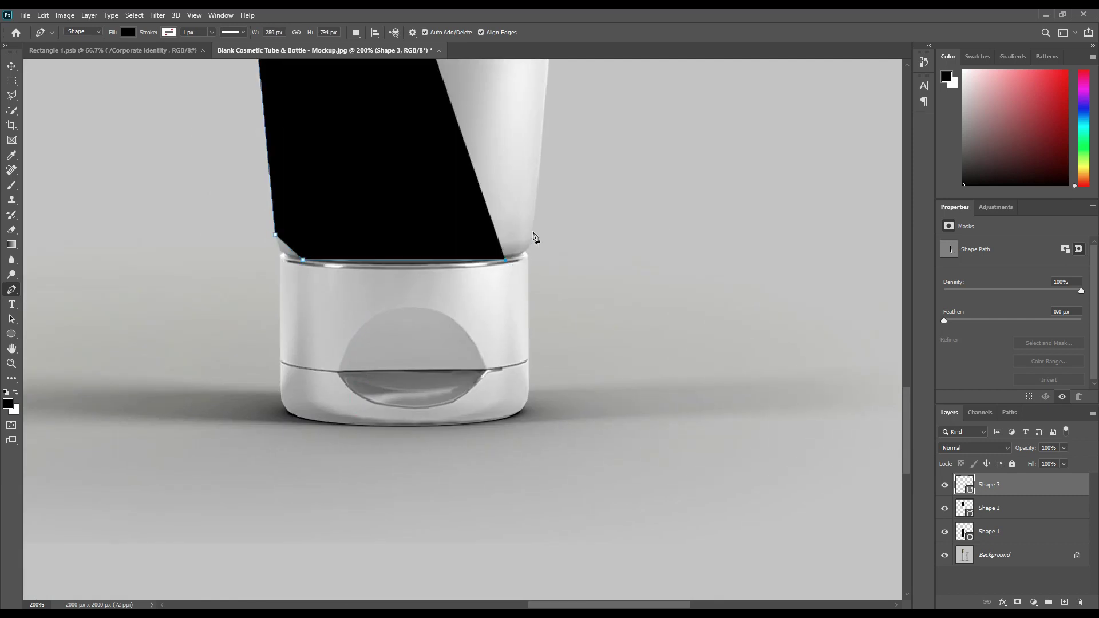
{"action": "scroll", "coordinate": [535, 239], "scroll_direction": "up", "scroll_amount": 10}
{"action": "left_click", "coordinate": [484, 295]}
{"action": "left_click", "coordinate": [493, 271]}
{"action": "left_click", "coordinate": [484, 260]}
{"action": "key", "text": "0"}
{"action": "key", "text": "0"}
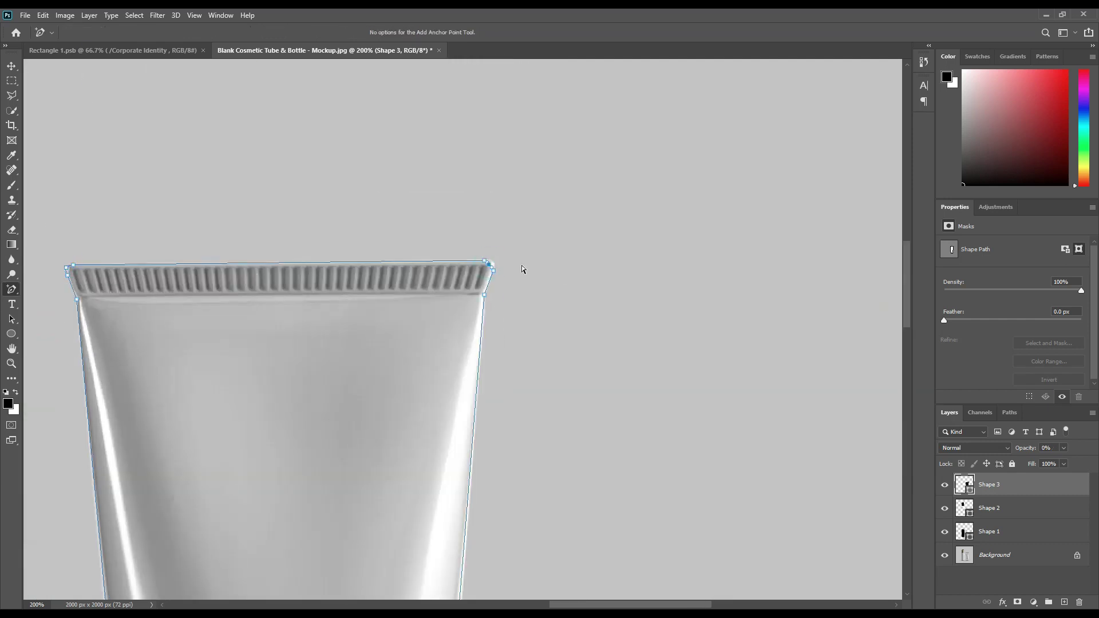
- Add anchors along the tube outline's right and bottom edges to follow its shape
{"action": "left_click", "coordinate": [485, 306]}
{"action": "left_click", "coordinate": [80, 315]}
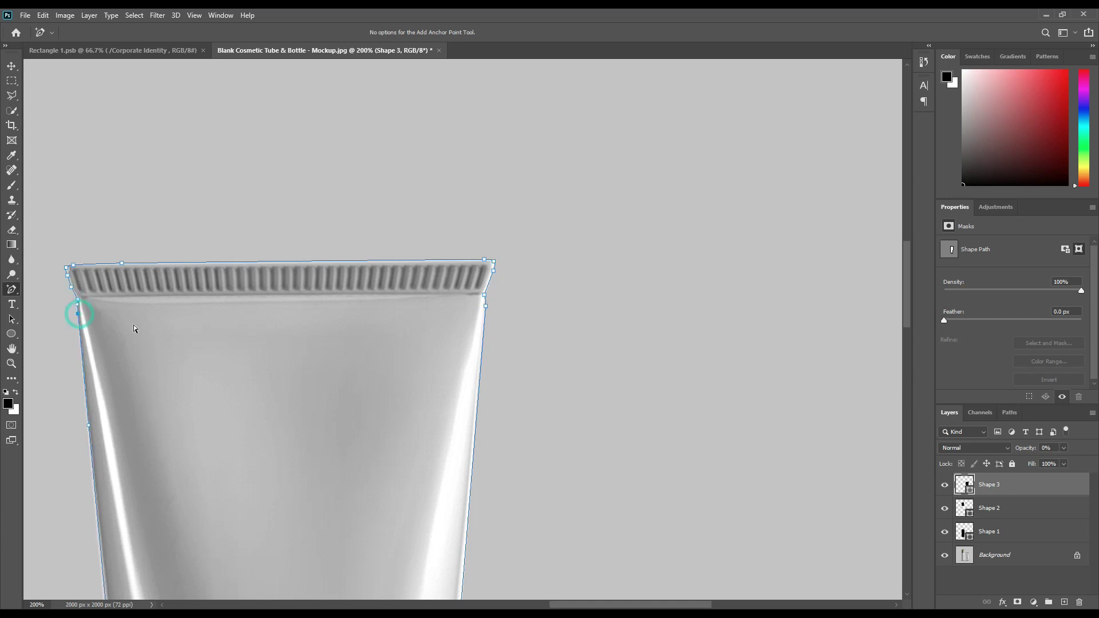
{"action": "scroll", "coordinate": [576, 285], "scroll_direction": "down", "scroll_amount": 10}
{"action": "left_click", "coordinate": [522, 424]}
{"action": "left_click", "coordinate": [393, 439]}
{"action": "left_click", "coordinate": [279, 426]}
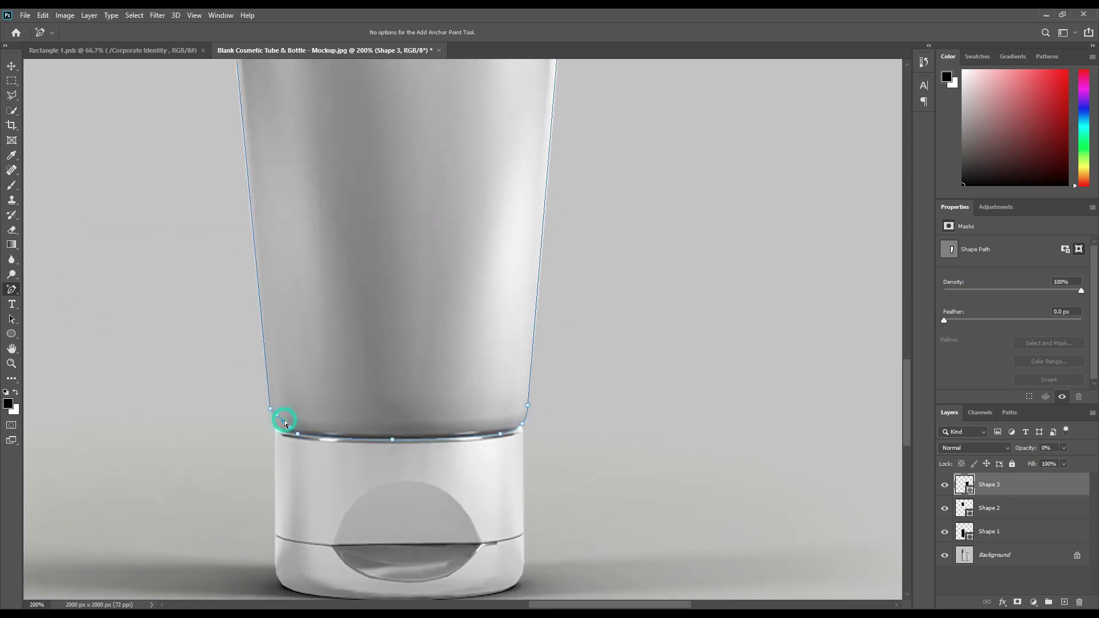
{"action": "scroll", "coordinate": [449, 493], "scroll_direction": "up", "scroll_amount": 10}
{"action": "scroll", "coordinate": [473, 430], "scroll_direction": "down", "scroll_amount": 10}
{"action": "left_click_drag", "start_coordinate": [501, 542], "coordinate": [483, 298]}
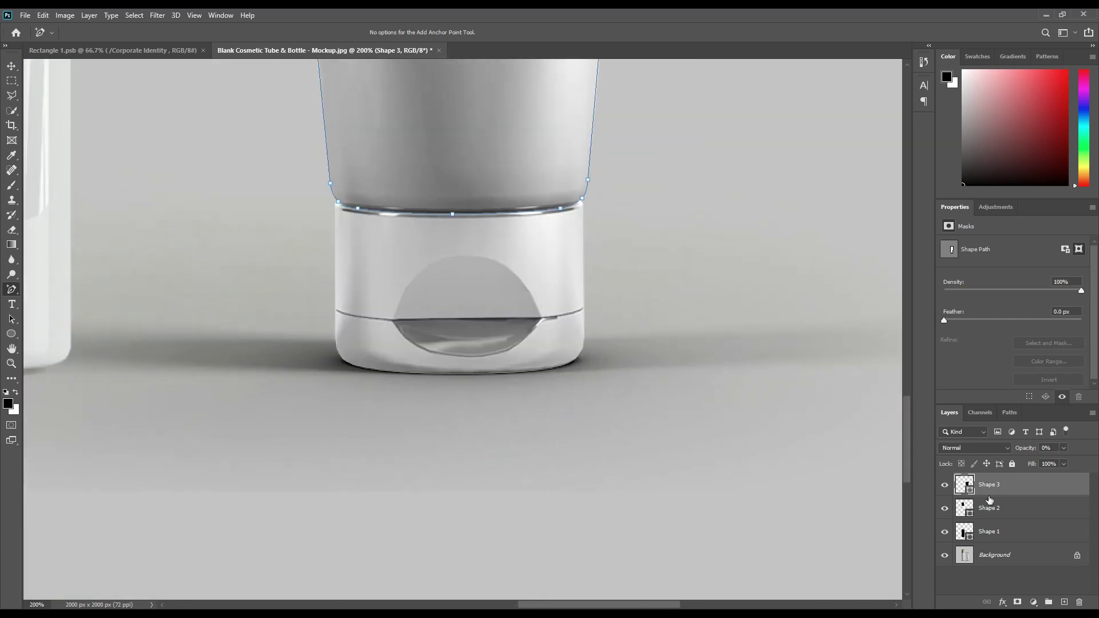
- Trace the tube cap as Shape 4 at 0% opacity
{"action": "left_click", "coordinate": [13, 290]}
{"action": "left_click", "coordinate": [55, 289]}
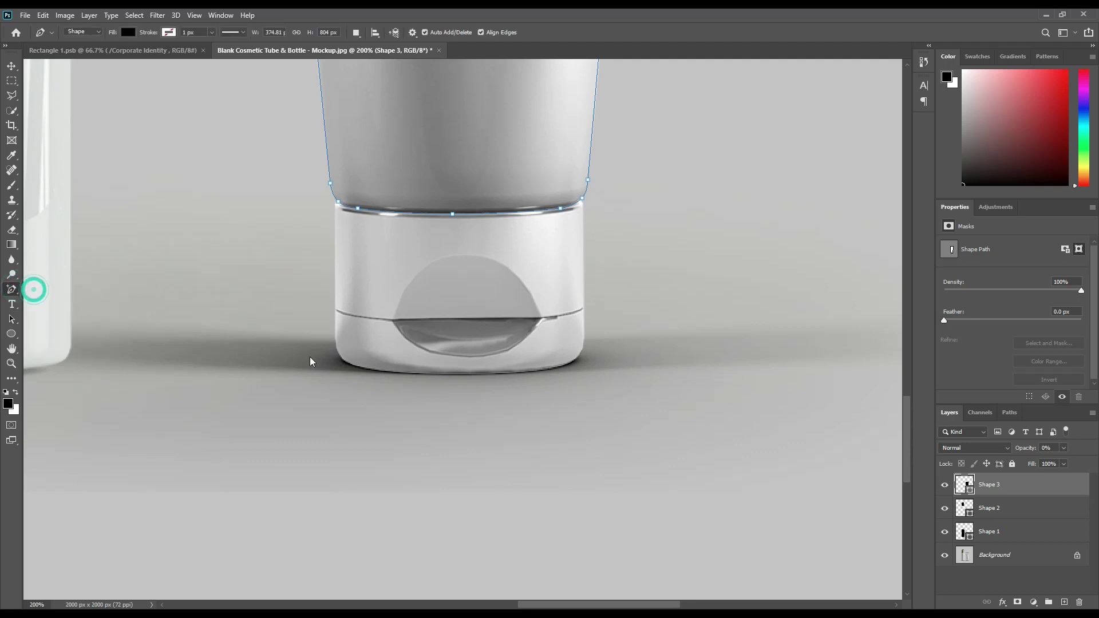
{"action": "key", "text": "Escape"}
{"action": "left_click", "coordinate": [374, 372]}
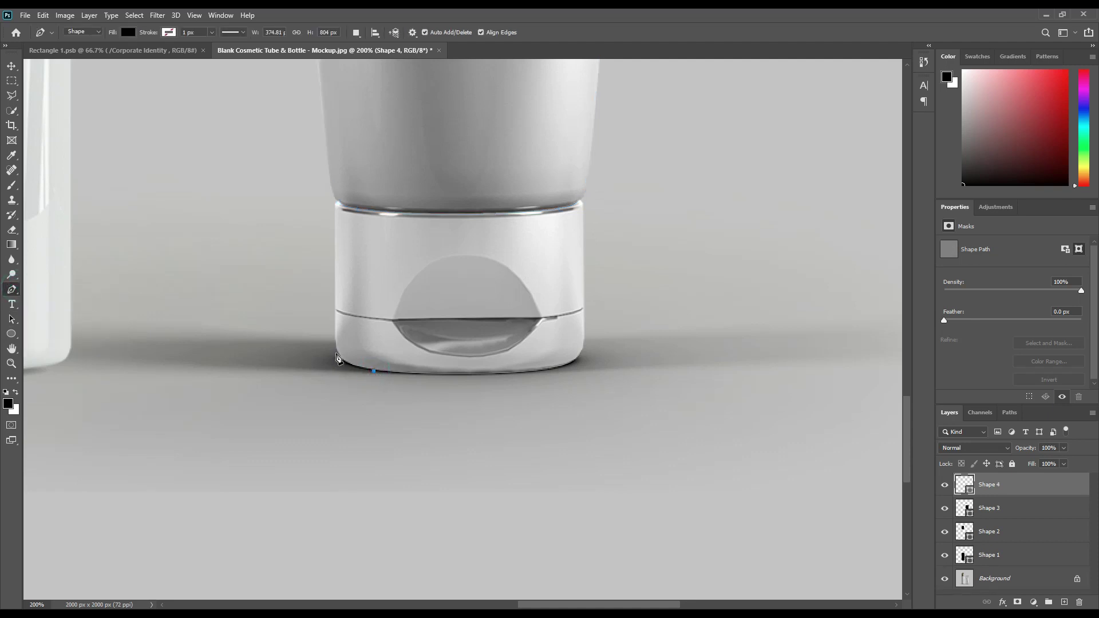
{"action": "left_click", "coordinate": [335, 337]}
{"action": "left_click", "coordinate": [339, 203]}
{"action": "left_click", "coordinate": [580, 202]}
{"action": "left_click", "coordinate": [584, 336]}
{"action": "left_click", "coordinate": [542, 369]}
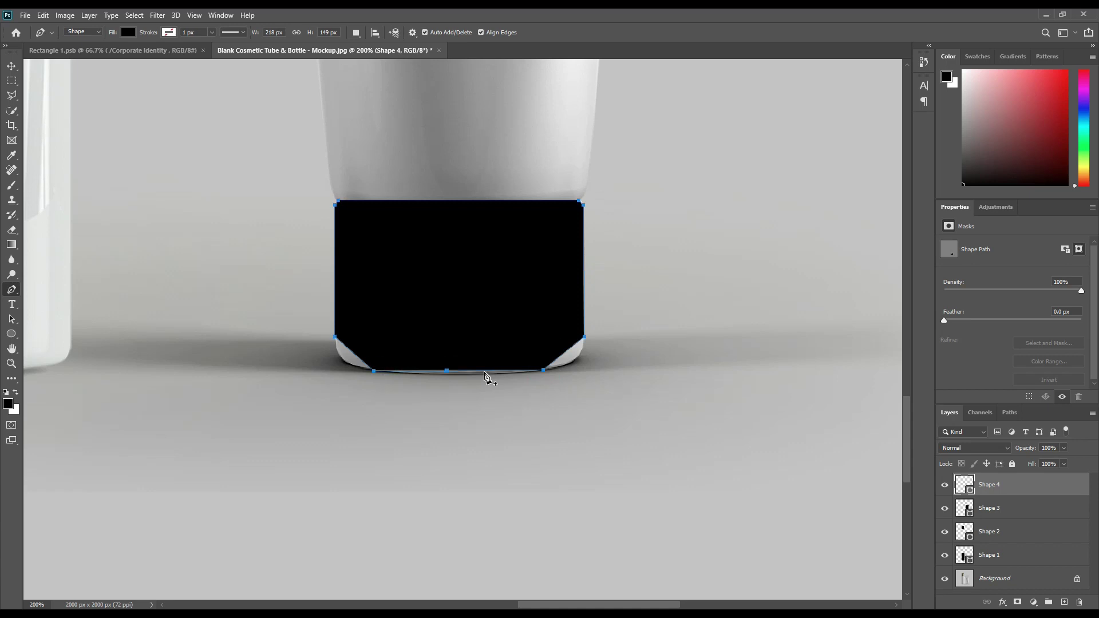
{"action": "key", "text": "0"}
{"action": "key", "text": "0"}
- Round the tube cap's bottom corners and group Shapes 1–4 into Group 1
{"action": "left_click_drag", "start_coordinate": [563, 353], "coordinate": [575, 360]}
{"action": "left_click_drag", "start_coordinate": [354, 354], "coordinate": [341, 359]}
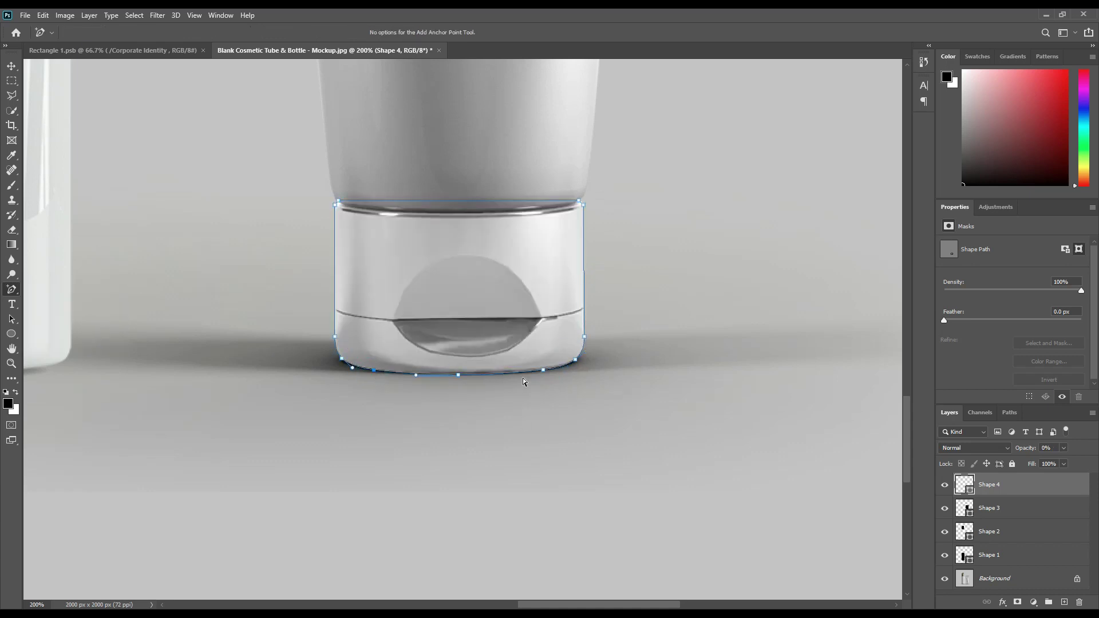
{"action": "left_click", "coordinate": [1008, 555], "text": "shift"}
{"action": "left_click_drag", "start_coordinate": [1009, 555], "coordinate": [1048, 603]}
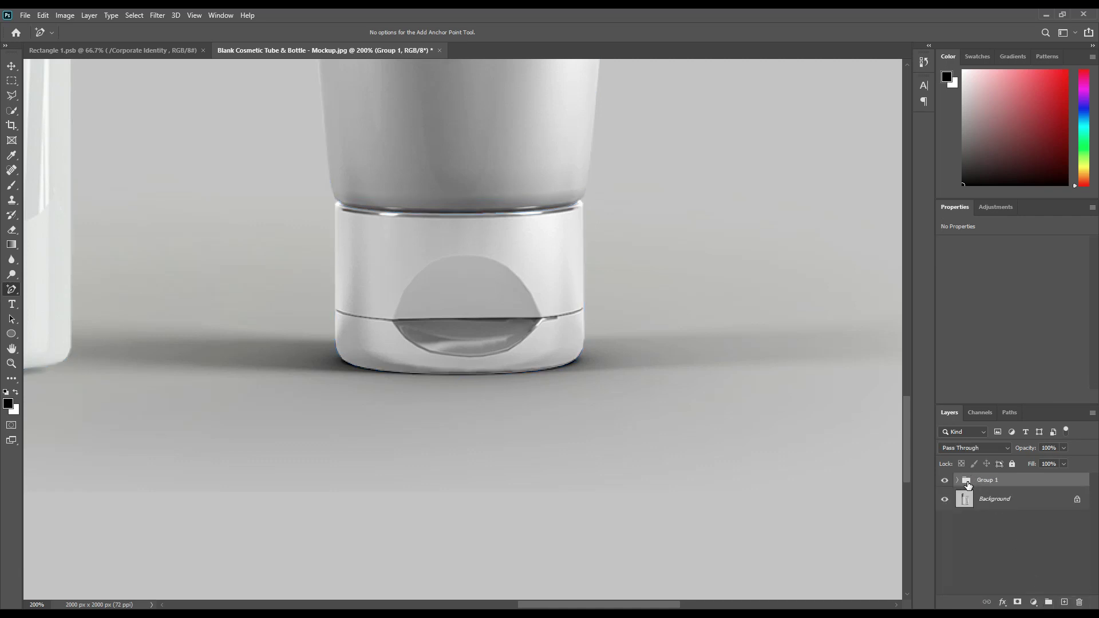
- Fit the image on screen, rename Group 1 to 'Object ID', hide it, and select Background
{"action": "key", "text": "ctrl+0"}
{"action": "double_click", "coordinate": [988, 480]}
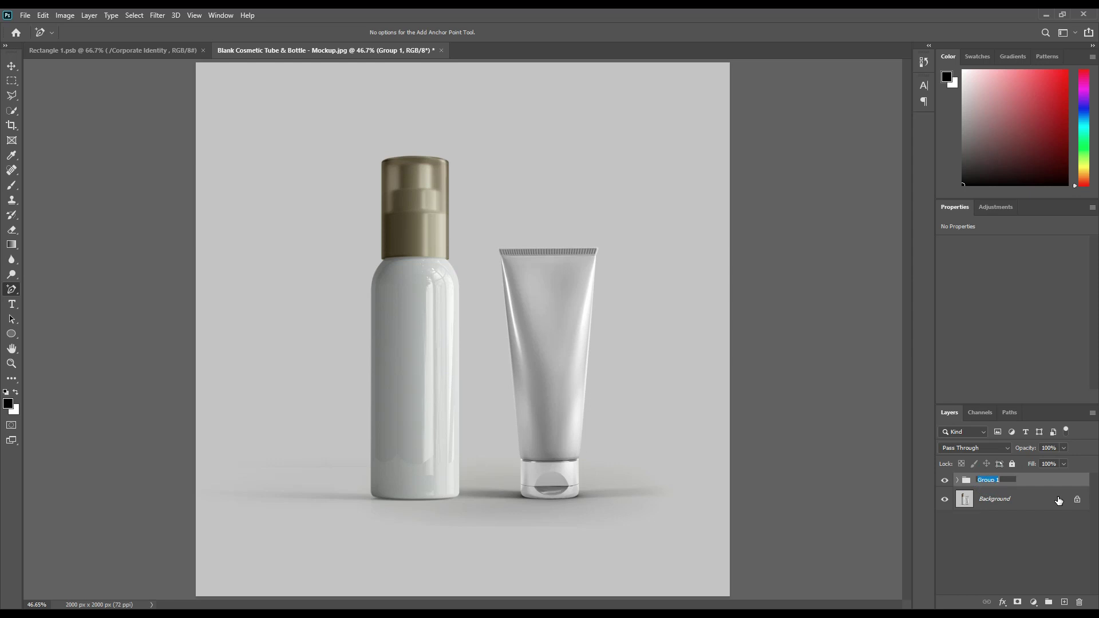
{"action": "type", "text": "O"}
{"action": "key", "text": "Return"}
{"action": "left_click", "coordinate": [945, 480]}
{"action": "left_click", "coordinate": [993, 499]}
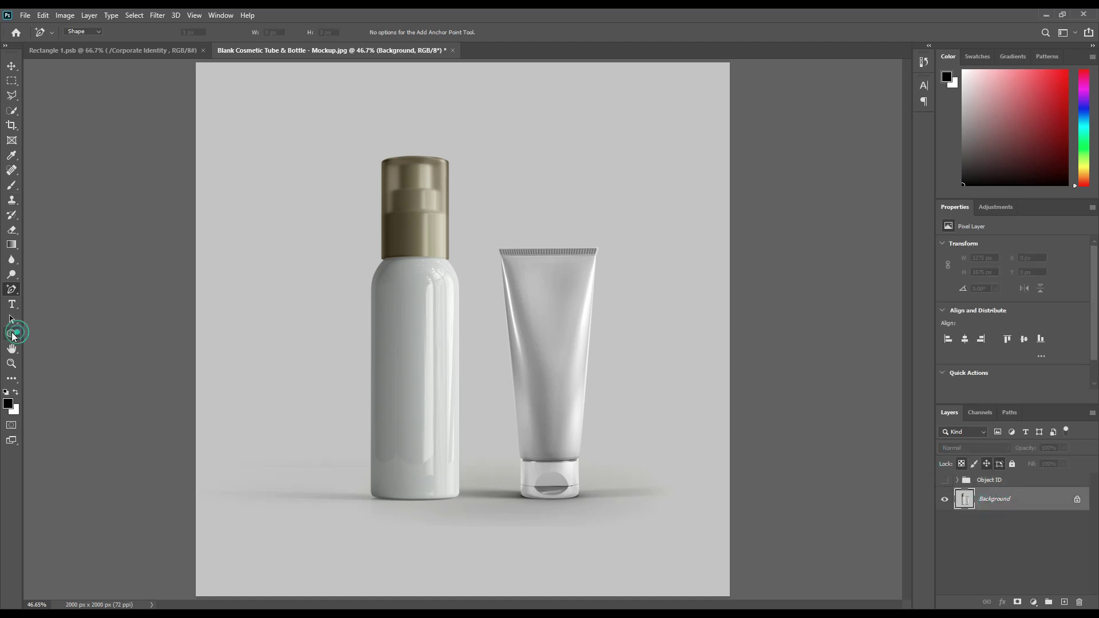
{"action": "right_click", "coordinate": [11, 334]}
{"action": "left_click", "coordinate": [57, 344]}
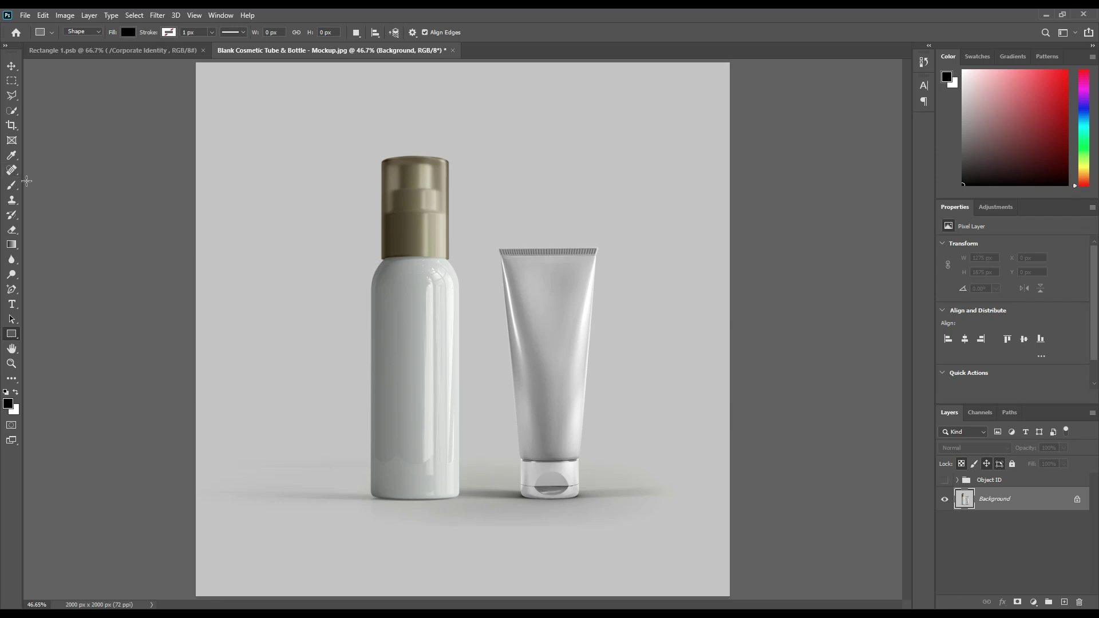
- Show rulers, box the bottle body with four guides, and draw a 363 × 955 px rectangle within them
{"action": "key", "text": "ctrl+r"}
{"action": "left_click_drag", "start_coordinate": [27, 192], "coordinate": [370, 303]}
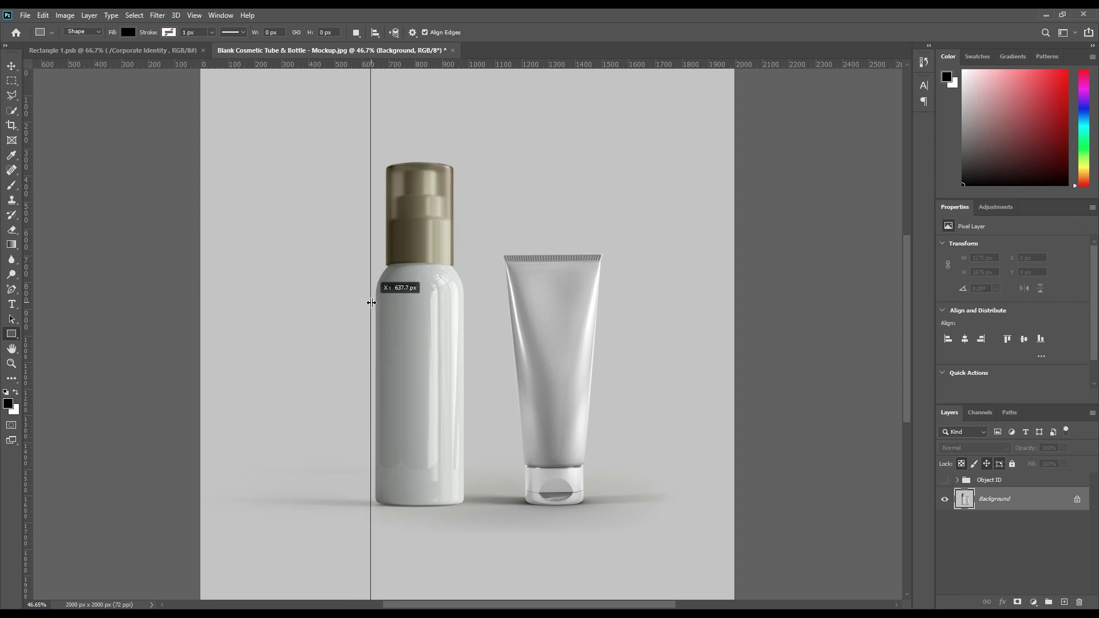
{"action": "left_click_drag", "start_coordinate": [28, 297], "coordinate": [465, 357]}
{"action": "left_click_drag", "start_coordinate": [449, 67], "coordinate": [472, 259]}
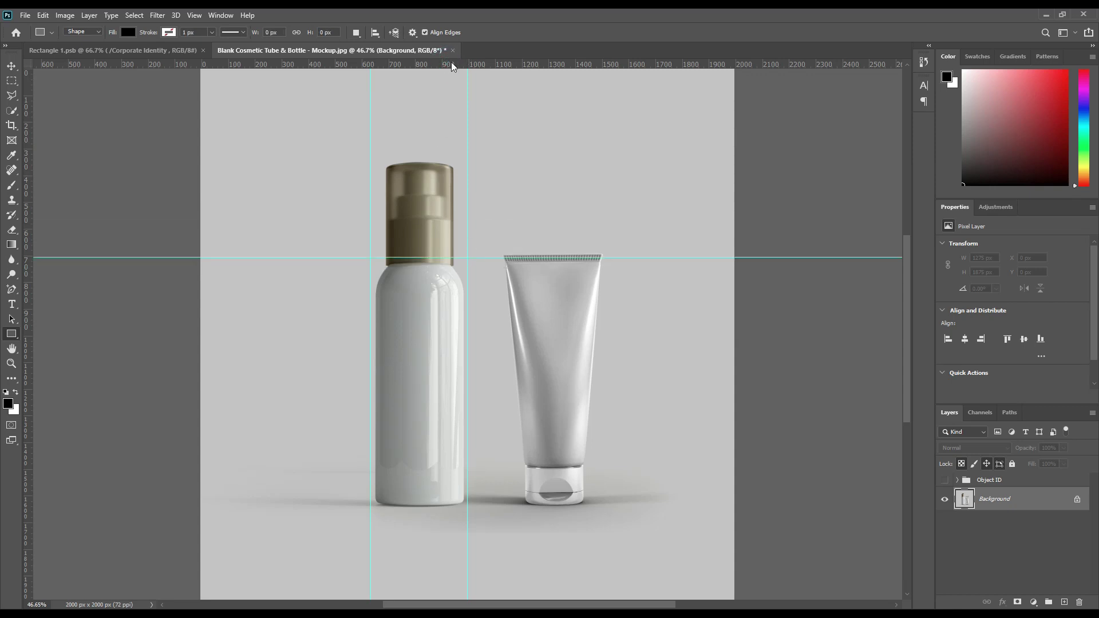
{"action": "left_click_drag", "start_coordinate": [452, 67], "coordinate": [513, 512]}
{"action": "left_click_drag", "start_coordinate": [371, 258], "coordinate": [467, 512]}
- Guide the tube's edges and draw a 389 × 846 px rectangle over the tube body
{"action": "left_click_drag", "start_coordinate": [31, 306], "coordinate": [503, 376]}
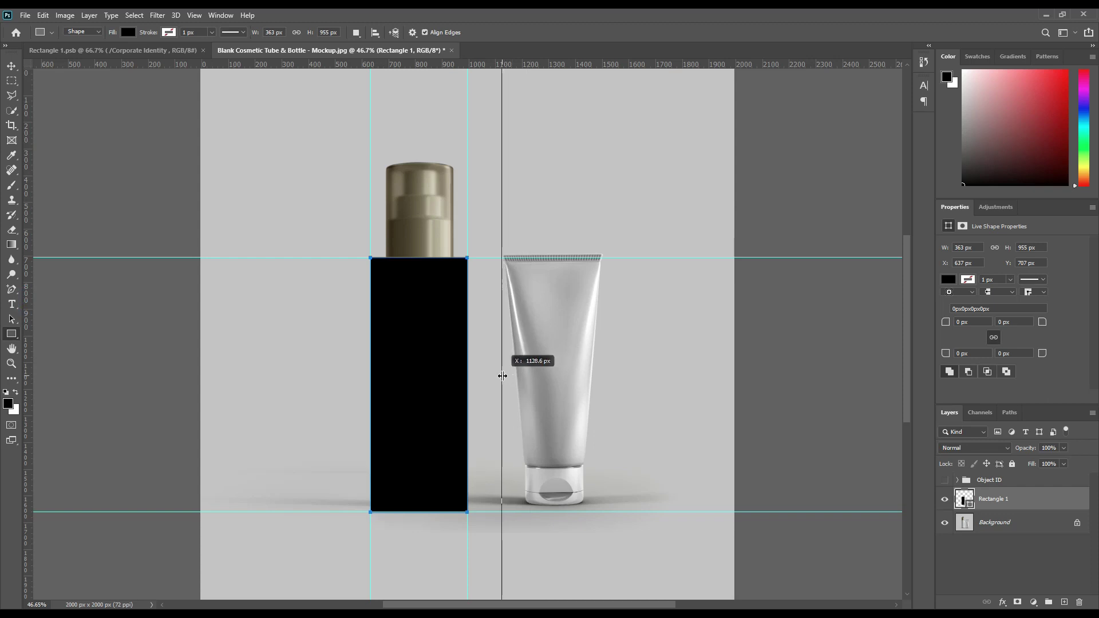
{"action": "left_click_drag", "start_coordinate": [25, 389], "coordinate": [606, 370]}
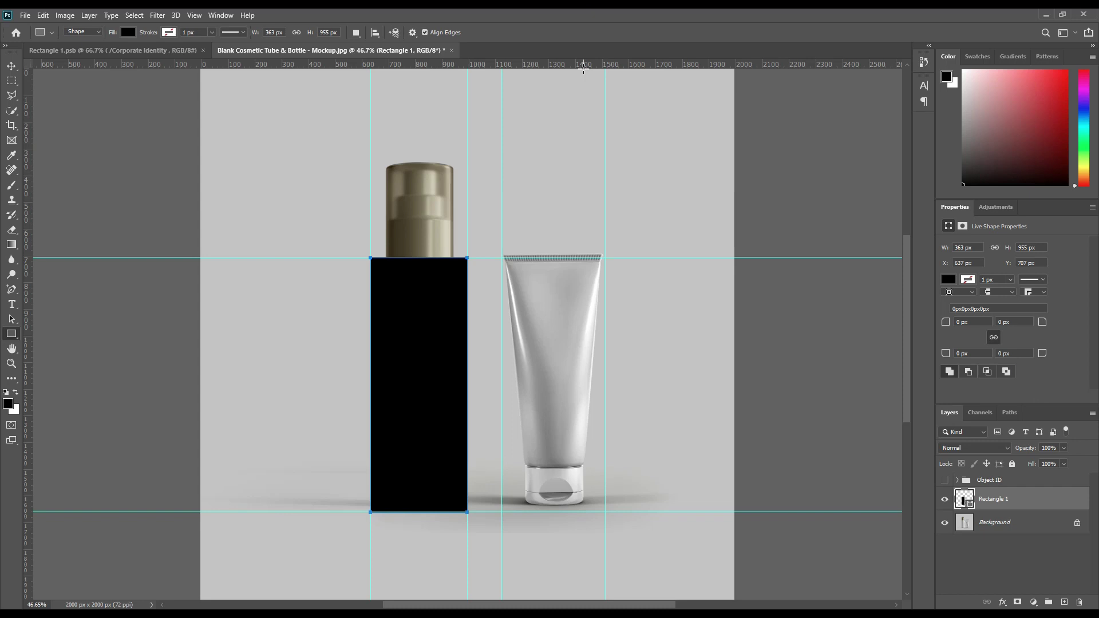
{"action": "left_click_drag", "start_coordinate": [589, 80], "coordinate": [598, 251]}
{"action": "mouse_move", "coordinate": [581, 68]}
{"action": "left_mouse_down"}
{"action": "mouse_move", "coordinate": [596, 515]}
{"action": "mouse_move", "coordinate": [608, 475]}
{"action": "left_mouse_up"}
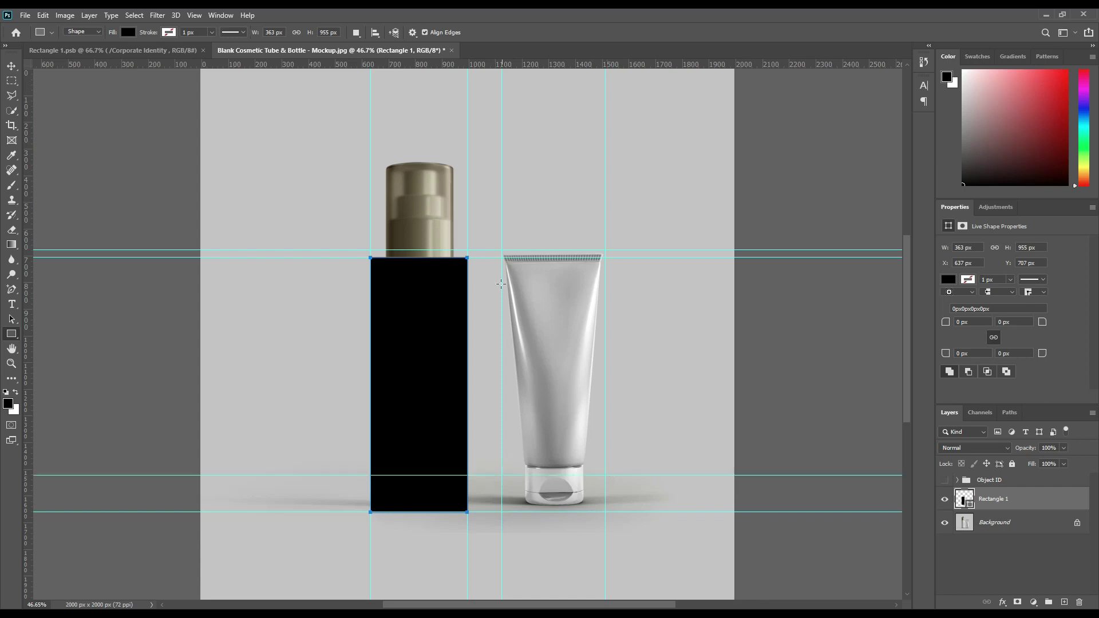
{"action": "left_click_drag", "start_coordinate": [501, 250], "coordinate": [607, 477]}
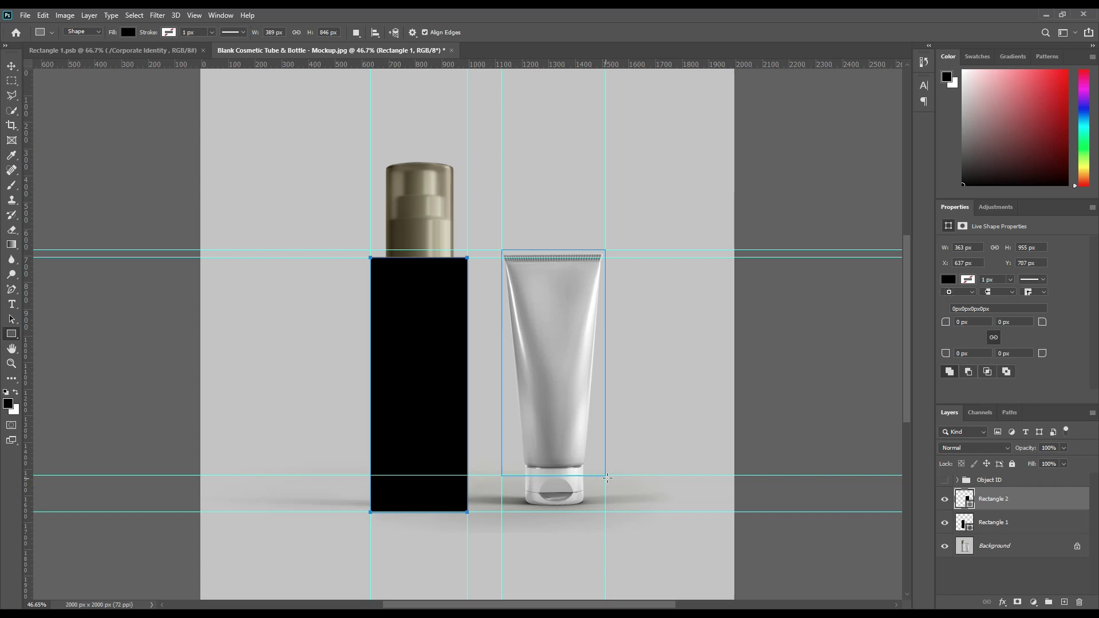
- Drag all six guides back off the canvas with the Move Tool
{"action": "left_click", "coordinate": [12, 65]}
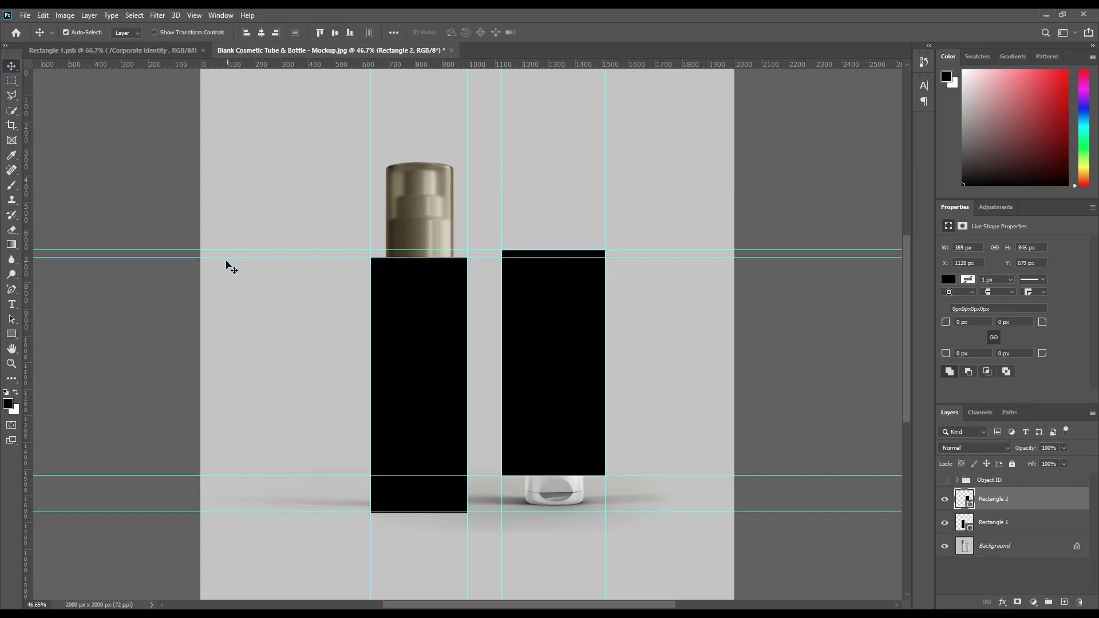
{"action": "left_click_drag", "start_coordinate": [218, 250], "coordinate": [252, 64]}
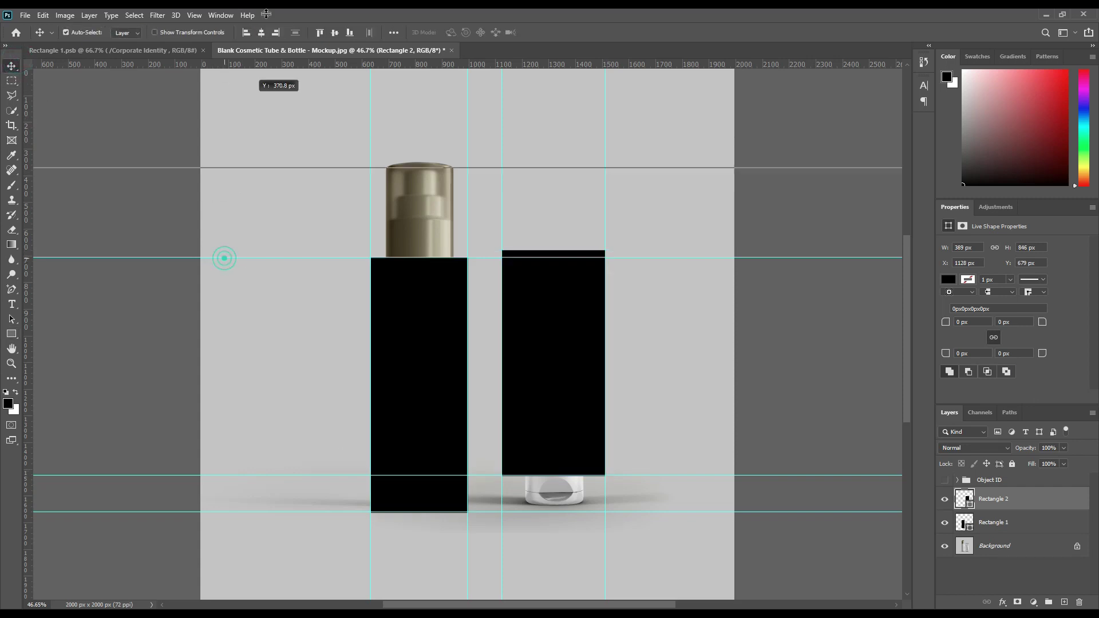
{"action": "left_click_drag", "start_coordinate": [371, 148], "coordinate": [26, 155]}
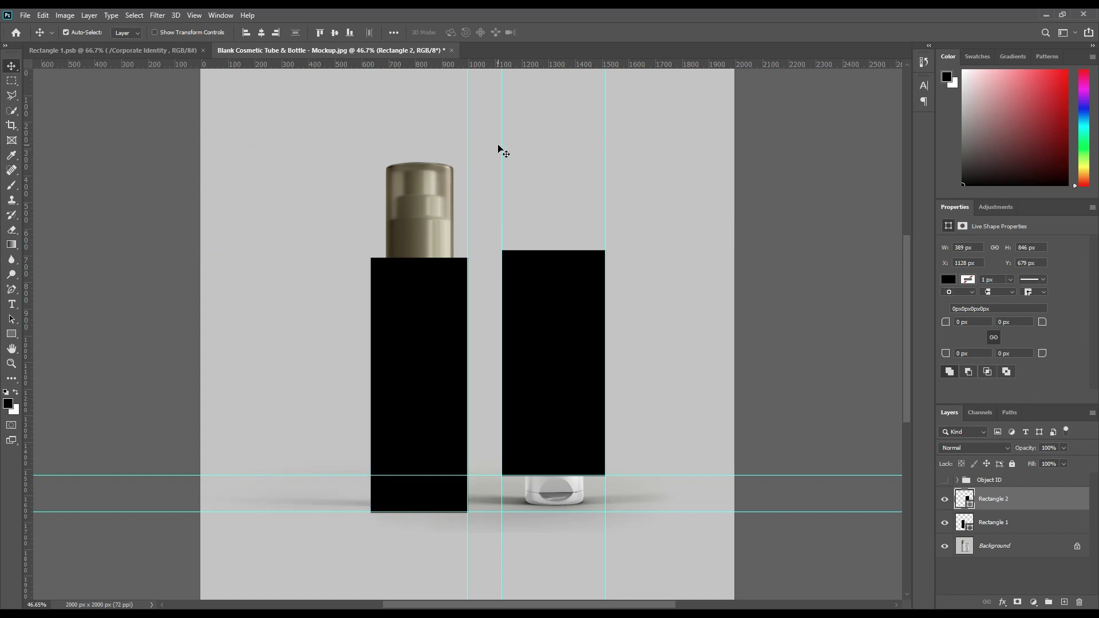
{"action": "left_click_drag", "start_coordinate": [467, 130], "coordinate": [468, 63]}
{"action": "left_click_drag", "start_coordinate": [502, 141], "coordinate": [852, 149]}
{"action": "left_click_drag", "start_coordinate": [605, 150], "coordinate": [927, 377]}
{"action": "mouse_move", "coordinate": [682, 476]}
{"action": "left_mouse_down"}
{"action": "mouse_move", "coordinate": [659, 506]}
{"action": "mouse_move", "coordinate": [702, 604]}
{"action": "left_mouse_up"}
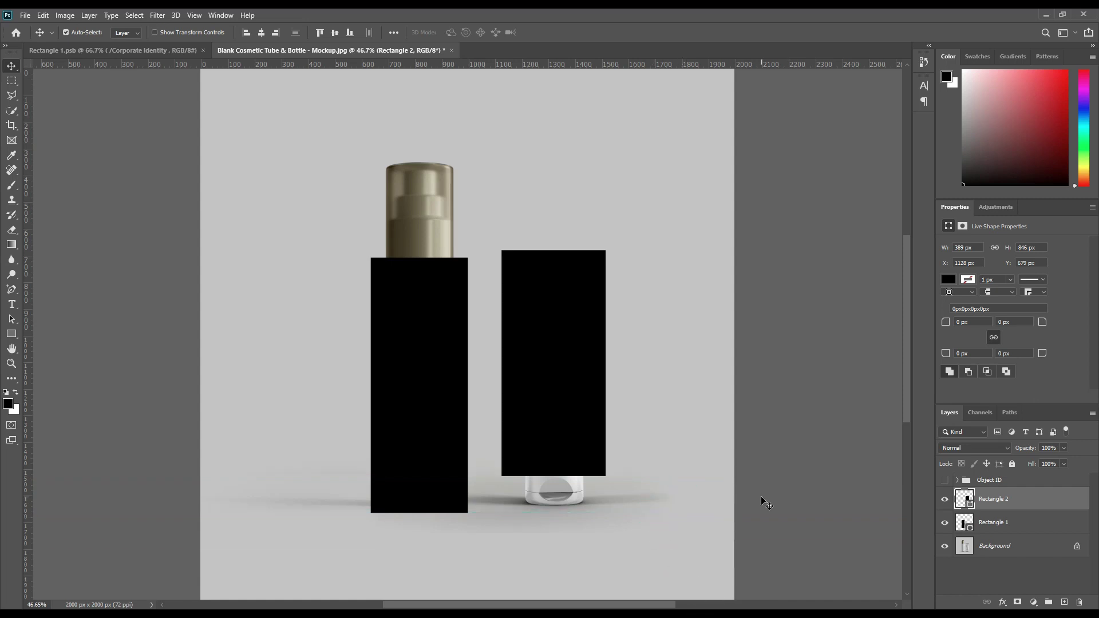
{"action": "left_click", "coordinate": [1038, 506]}
- Fill the tube rectangle with orange ffa200 and sample that orange for the bottle rectangle
{"action": "double_click", "coordinate": [970, 503]}
{"action": "type", "text": "fc0f0f"}
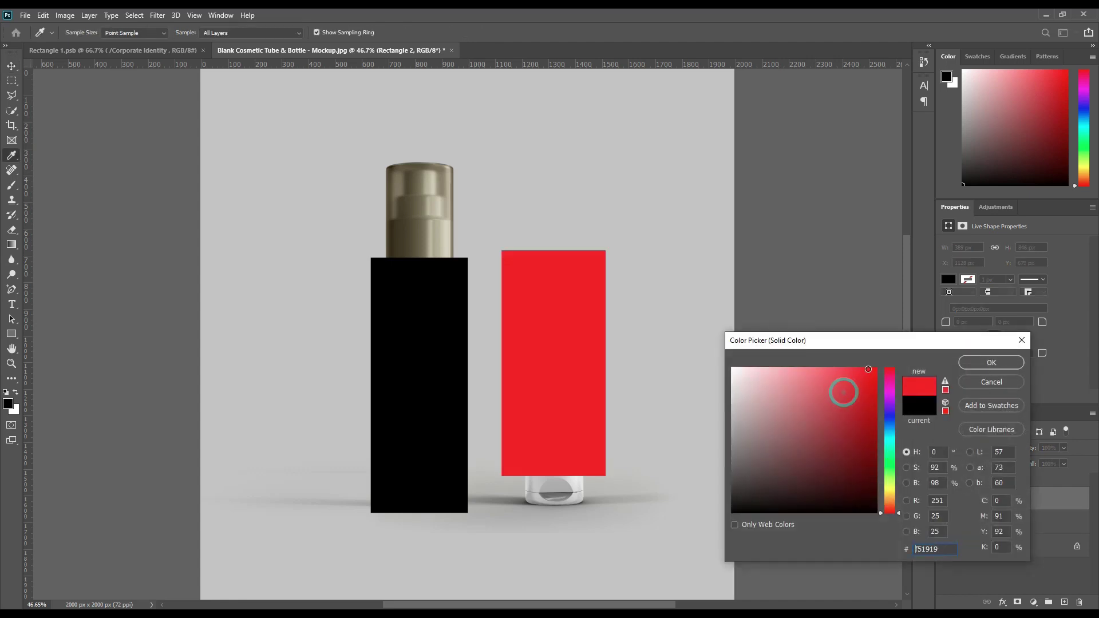
{"action": "left_click_drag", "start_coordinate": [889, 518], "coordinate": [888, 486]}
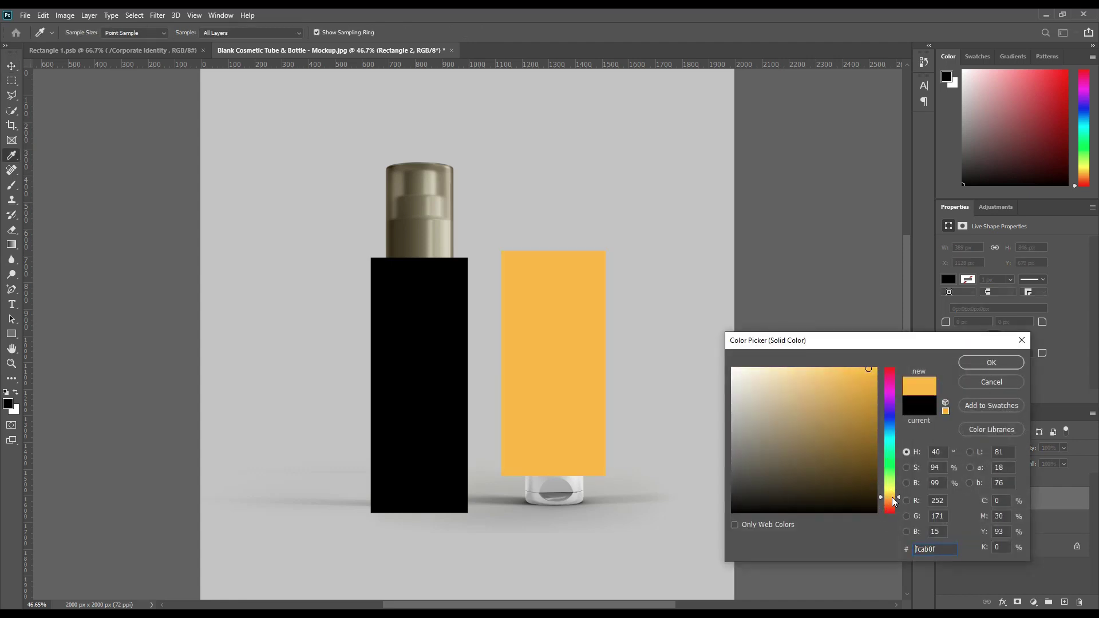
{"action": "type", "text": "ffa800"}
{"action": "left_click_drag", "start_coordinate": [888, 500], "coordinate": [894, 498]}
{"action": "left_click", "coordinate": [980, 362]}
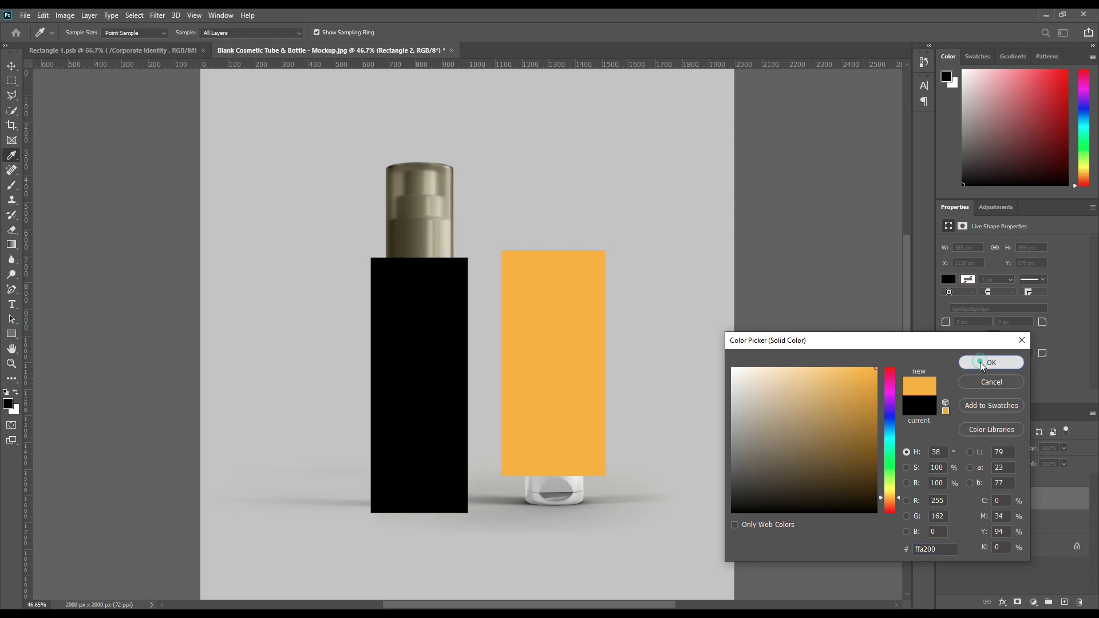
{"action": "double_click", "coordinate": [961, 522]}
{"action": "left_click", "coordinate": [538, 392]}
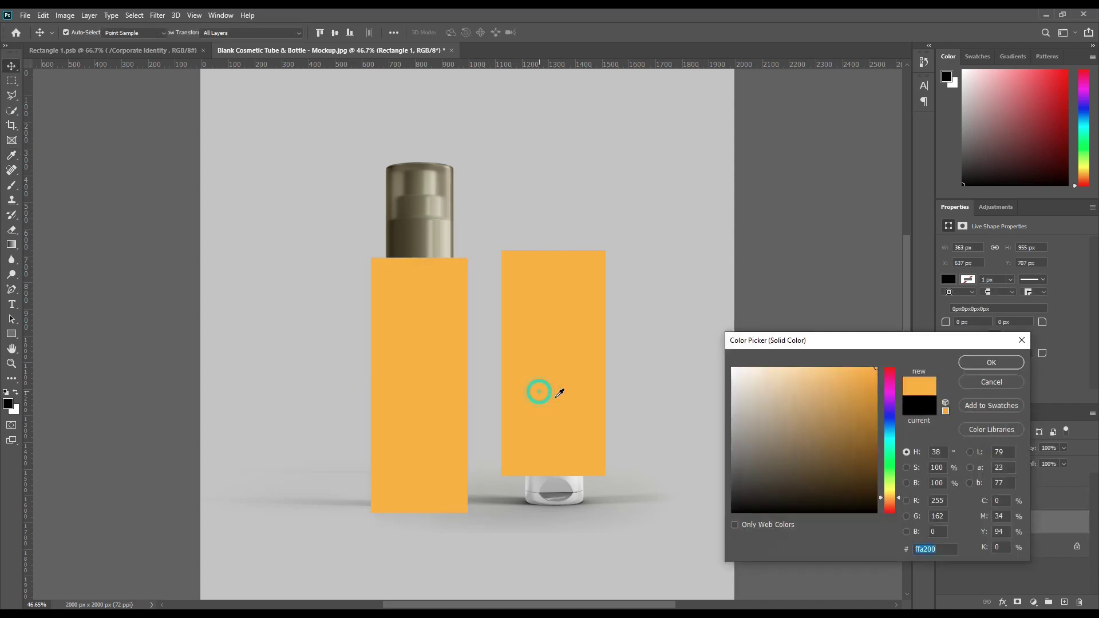
- Apply the orange to the bottle rectangle and convert both rectangles to smart objects
{"action": "left_click", "coordinate": [985, 359]}
{"action": "right_click", "coordinate": [1012, 499]}
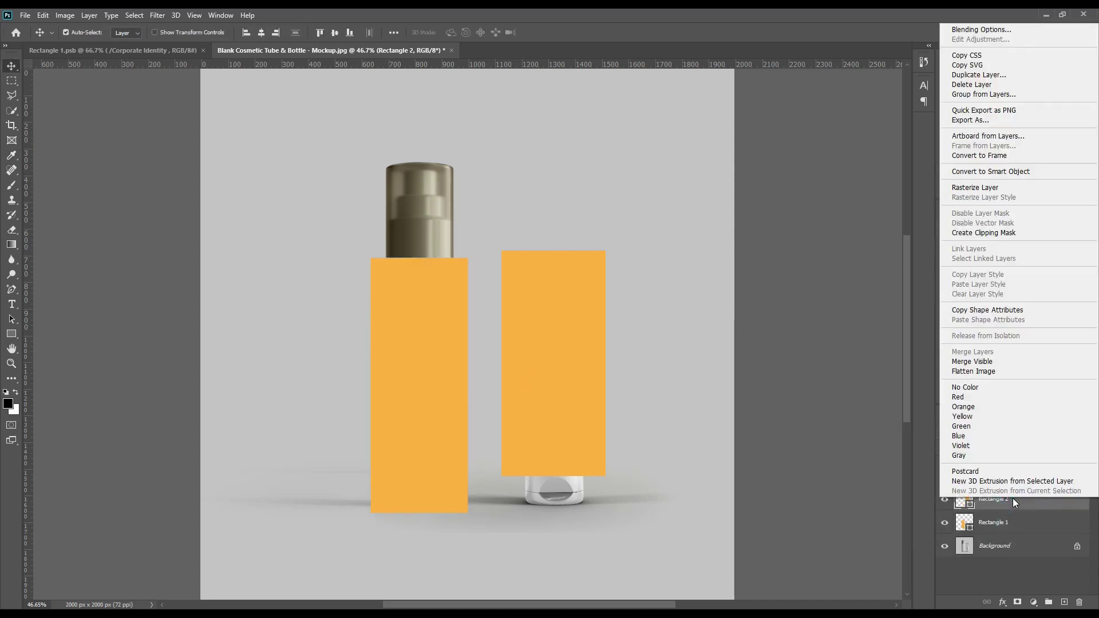
{"action": "left_click", "coordinate": [991, 171]}
{"action": "right_click", "coordinate": [999, 524]}
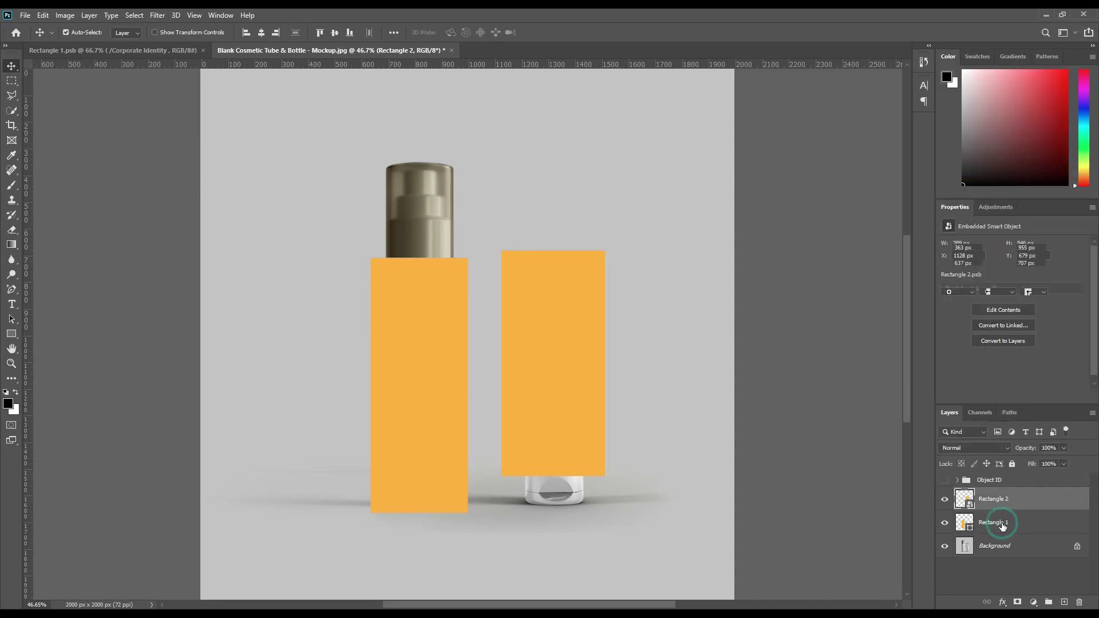
{"action": "left_click", "coordinate": [1000, 199]}
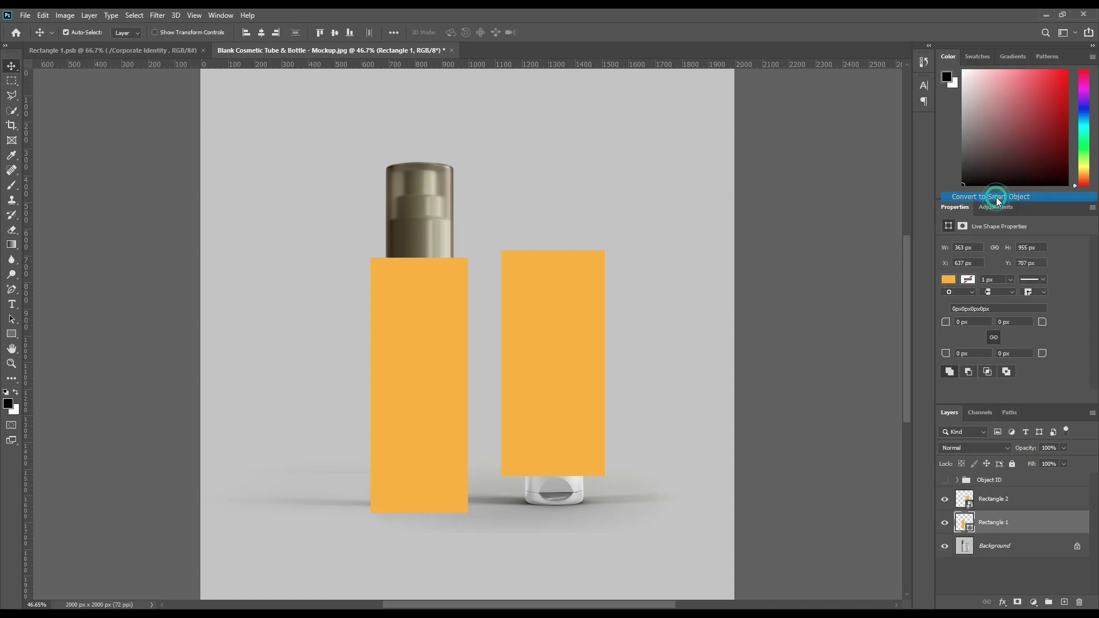
{"action": "left_click", "coordinate": [1016, 523]}
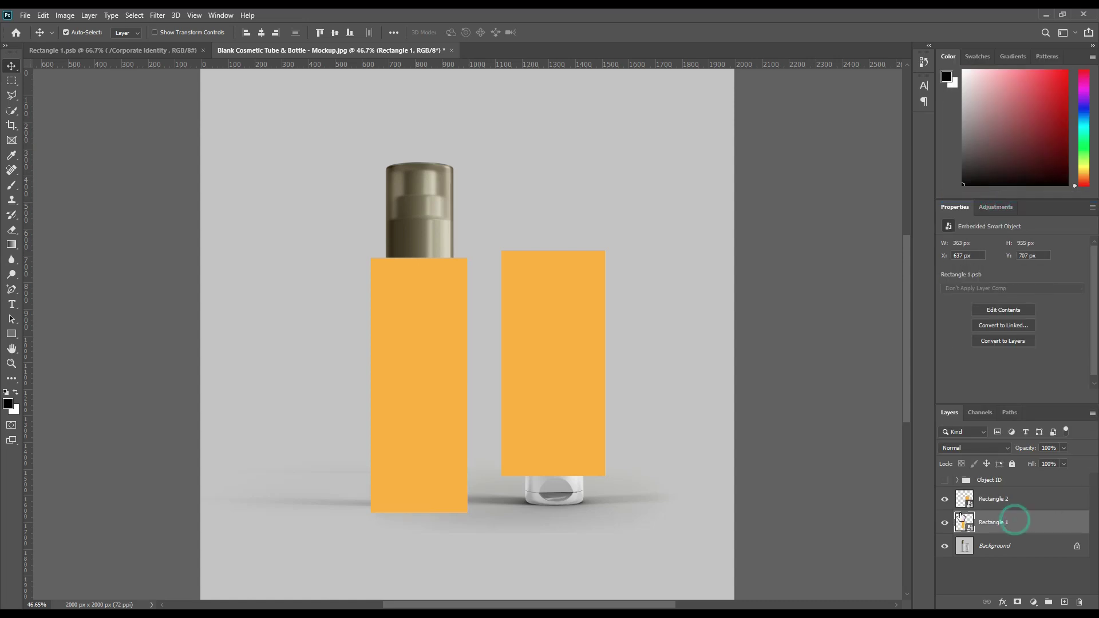
{"action": "left_click", "coordinate": [945, 523]}
- Rename the rectangle layers 'Bottle' and 'Tube'
{"action": "double_click", "coordinate": [985, 523]}
{"action": "type", "text": "Bottle"}
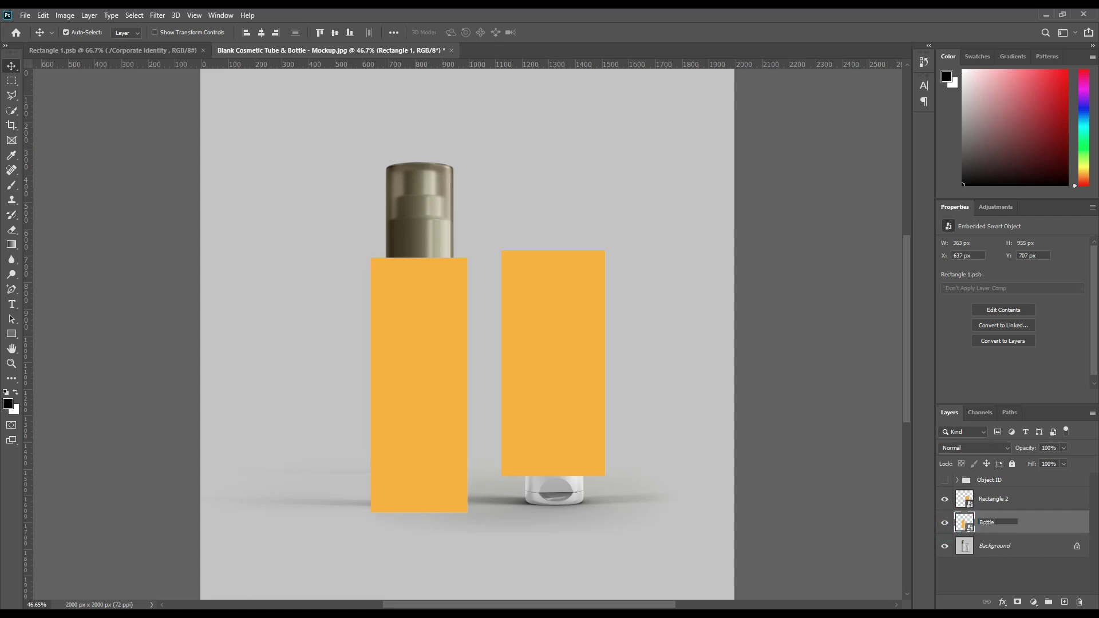
{"action": "key", "text": "Return"}
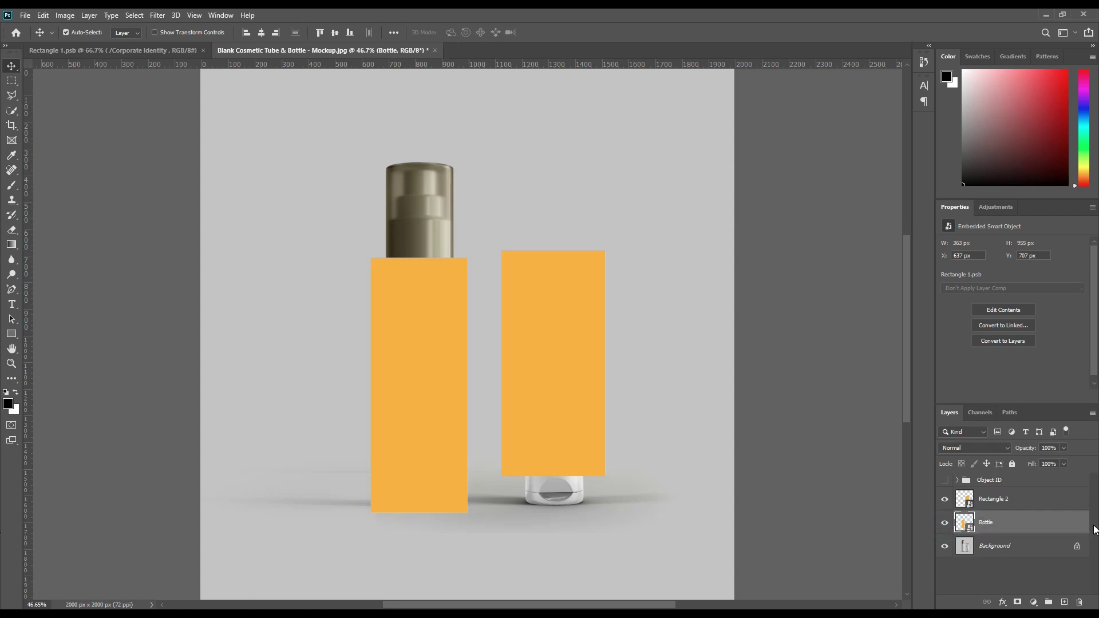
{"action": "double_click", "coordinate": [1004, 499]}
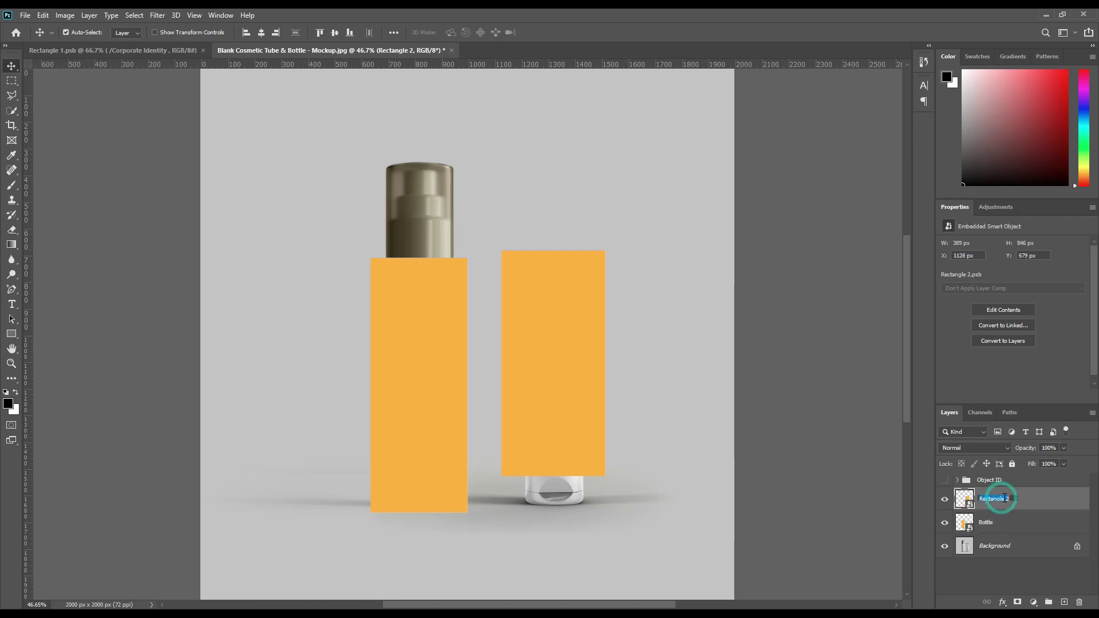
{"action": "type", "text": "T"}
{"action": "key", "text": "Return"}
- Tag the Tube and Bottle layers with the Red colour label
{"action": "right_click", "coordinate": [1004, 497]}
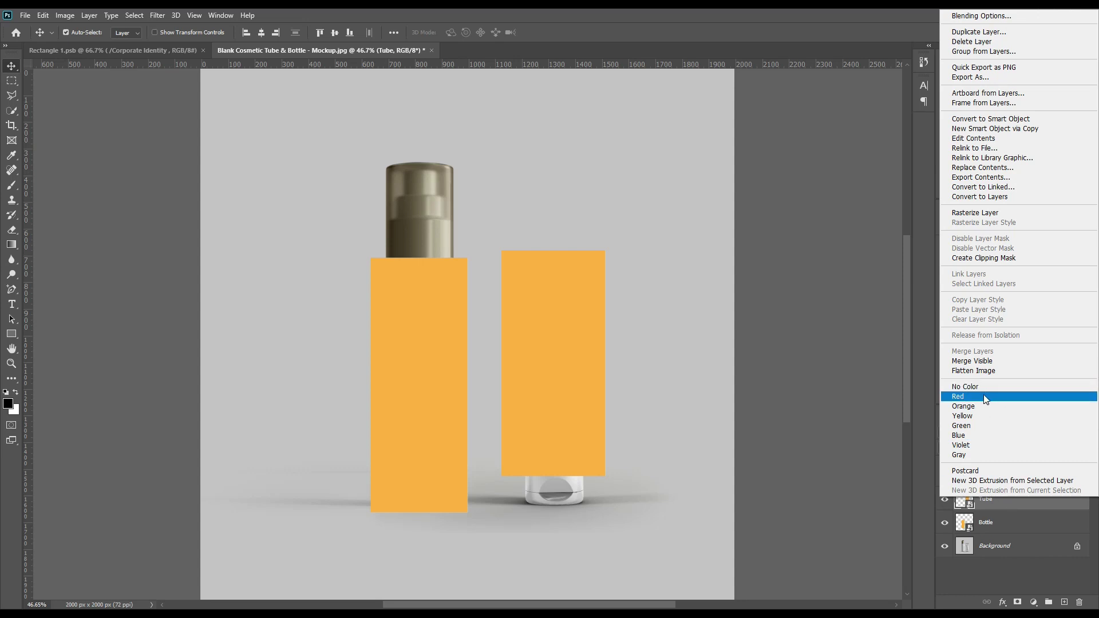
{"action": "left_click", "coordinate": [983, 396]}
{"action": "right_click", "coordinate": [985, 522]}
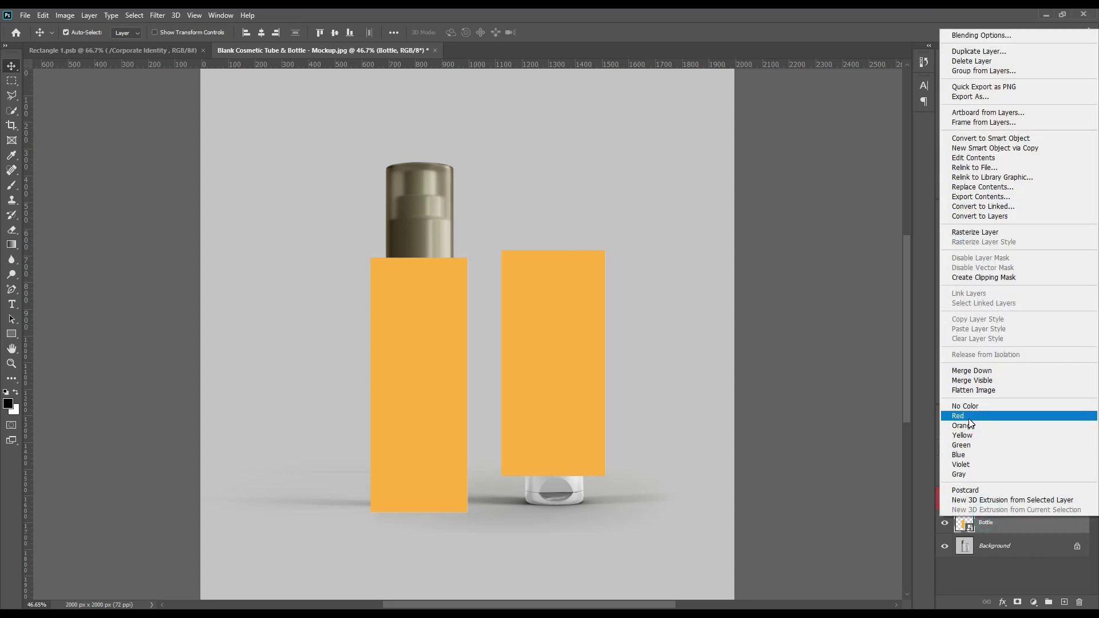
{"action": "left_click", "coordinate": [973, 415]}
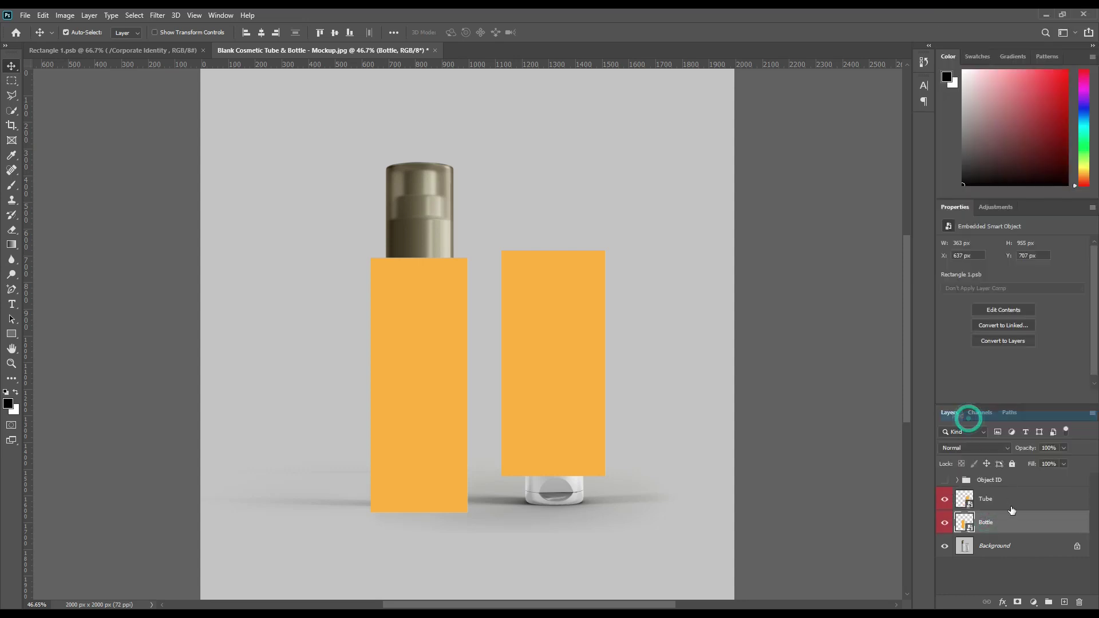
{"action": "left_click", "coordinate": [957, 481]}
- Mask the Bottle layer to the bottle outline loaded from the Object ID shape
{"action": "left_click", "coordinate": [974, 569], "text": "ctrl"}
{"action": "left_click", "coordinate": [957, 481]}
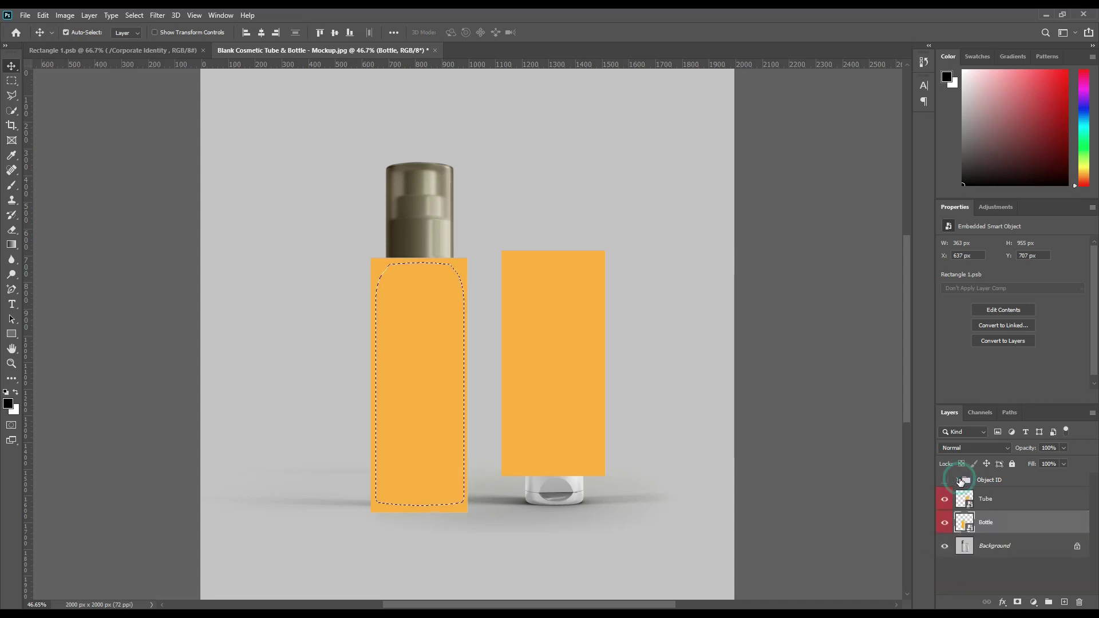
{"action": "left_click", "coordinate": [1001, 522]}
{"action": "left_click", "coordinate": [1017, 603]}
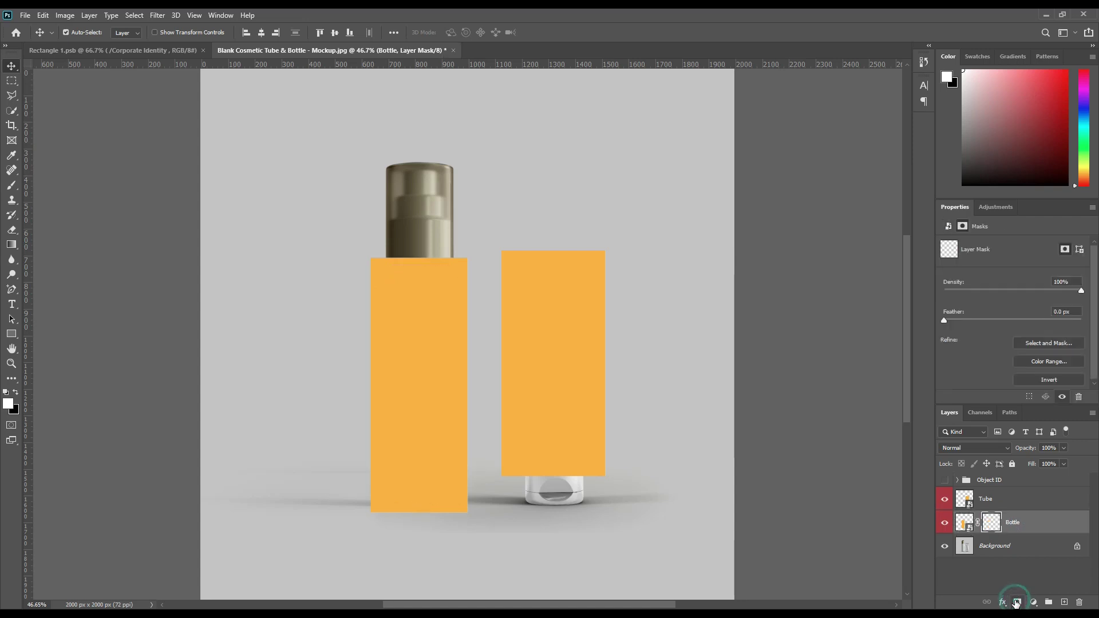
- Mask the Tube layer to the tube outline from the Object ID group
{"action": "left_click", "coordinate": [986, 497]}
{"action": "left_click", "coordinate": [956, 481]}
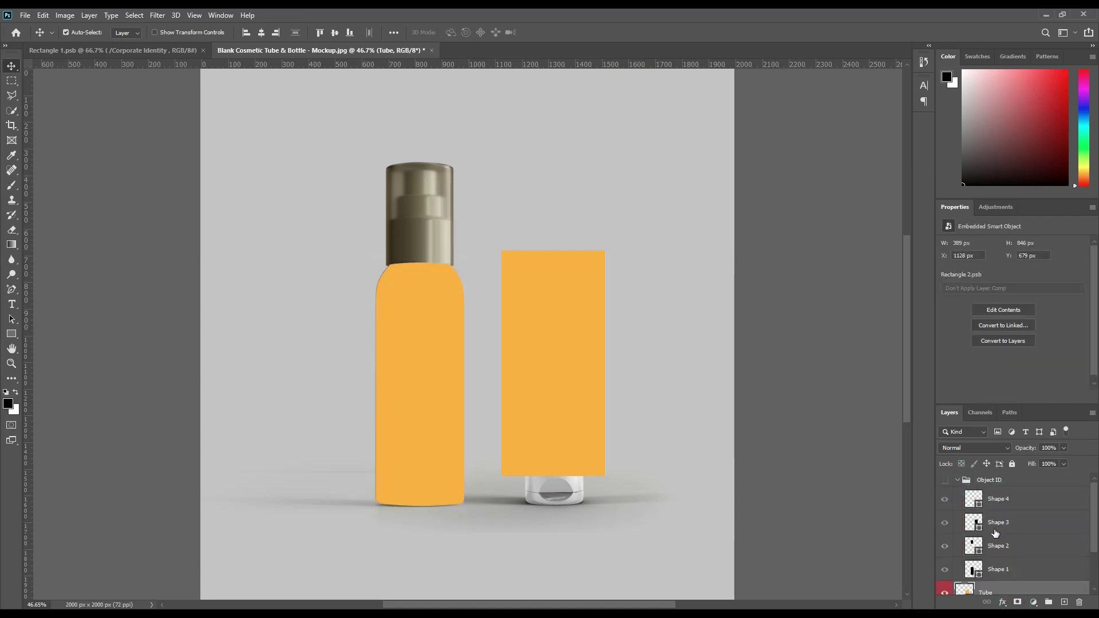
{"action": "left_click", "coordinate": [973, 522], "text": "ctrl"}
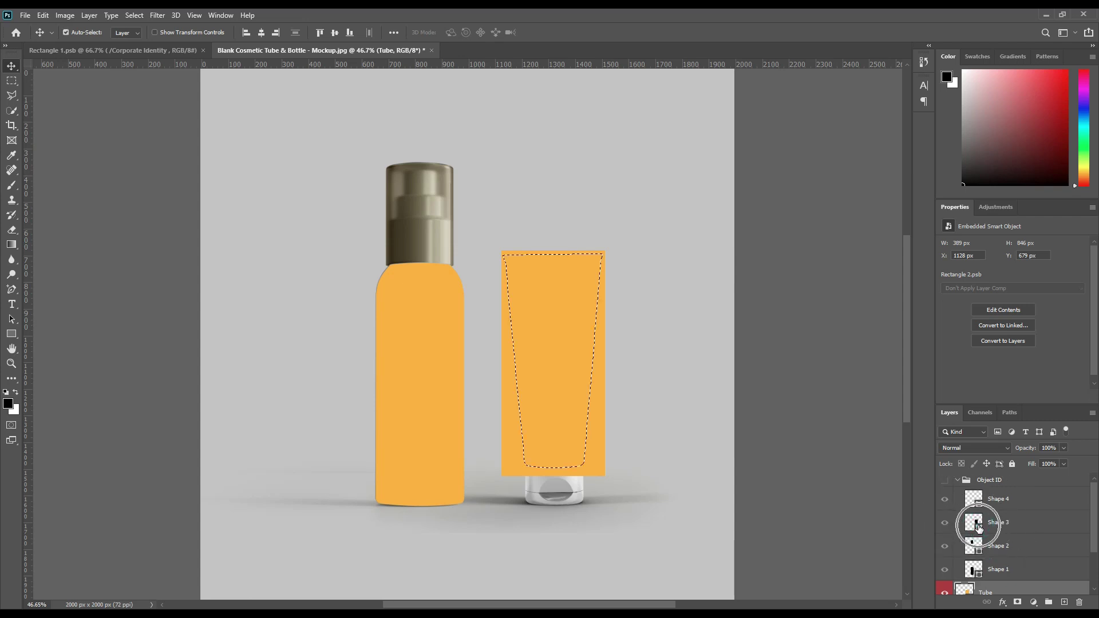
{"action": "left_click", "coordinate": [957, 481]}
{"action": "left_click", "coordinate": [1017, 602]}
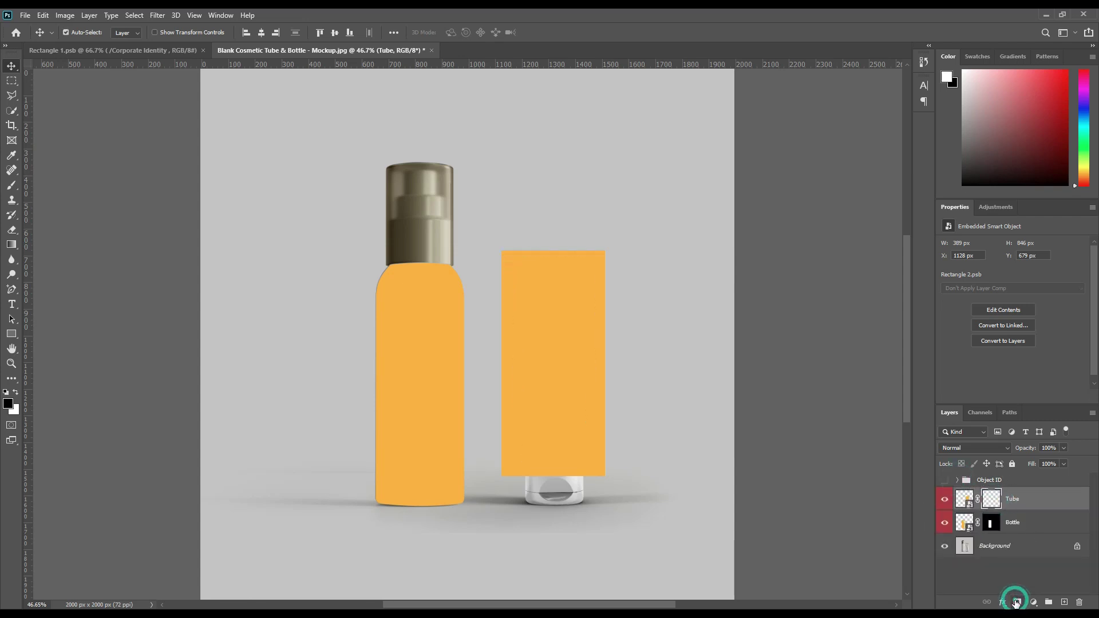
{"action": "left_click", "coordinate": [1001, 567]}
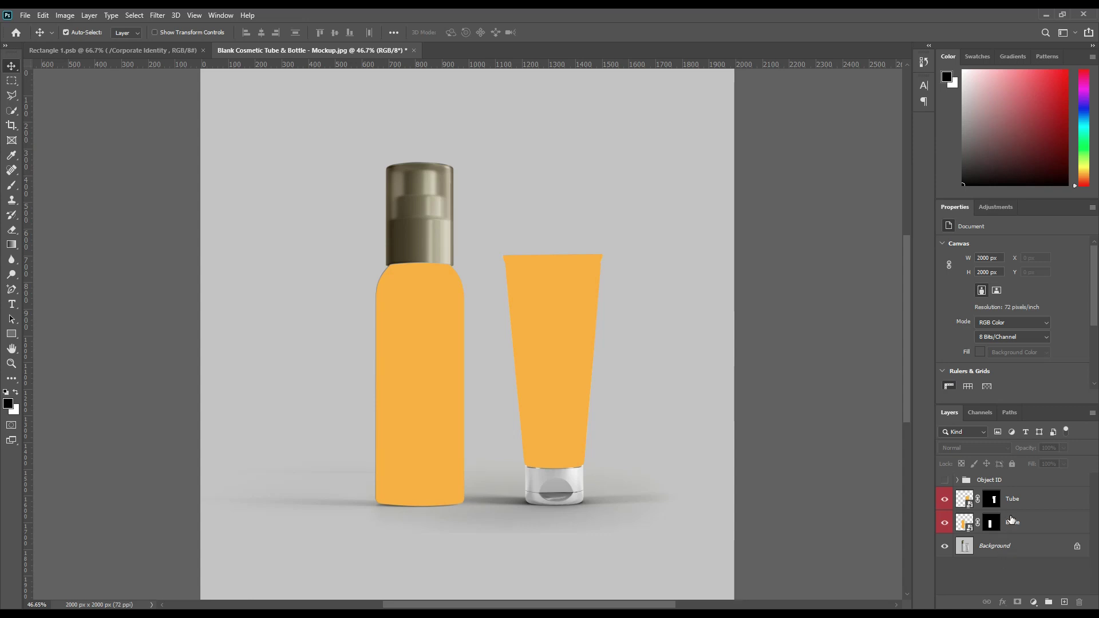
- Load the tube cap outline from the Object ID group as a selection
{"action": "left_click", "coordinate": [958, 481]}
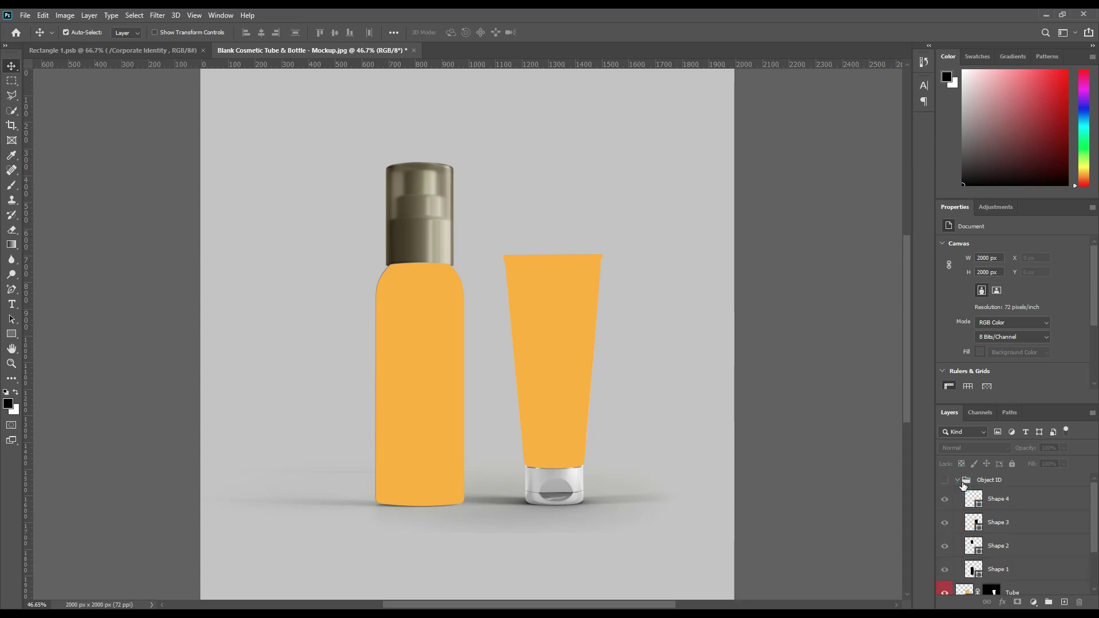
{"action": "left_click", "coordinate": [978, 503], "text": "ctrl"}
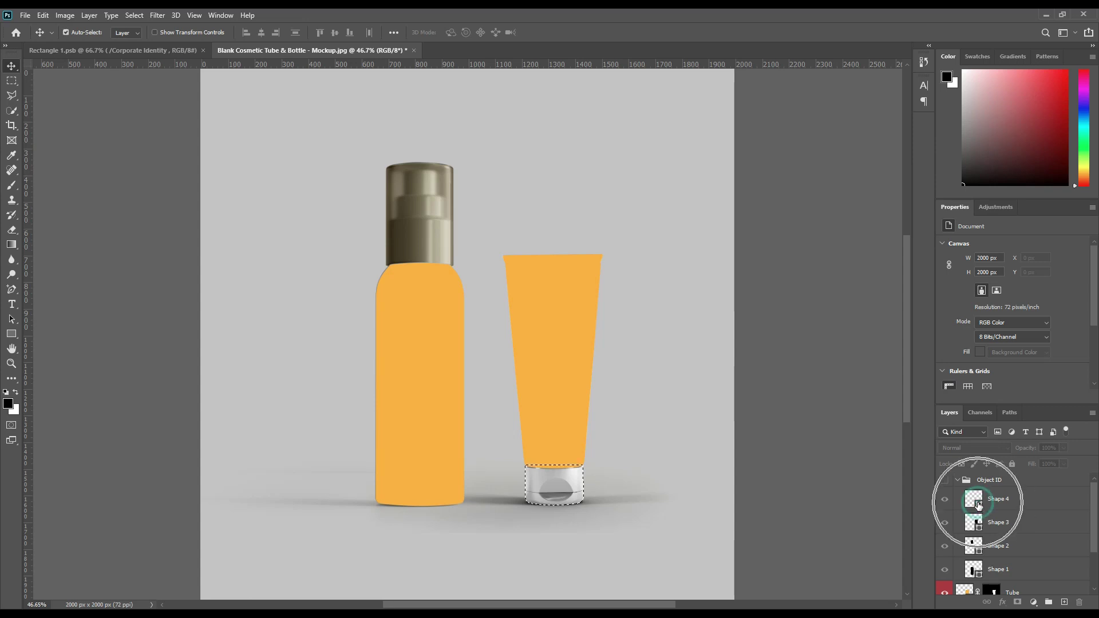
{"action": "left_click", "coordinate": [958, 480]}
- Add a Color Fill layer above Tube whose mask leaves only the tube cap covered
{"action": "left_click", "coordinate": [1026, 511]}
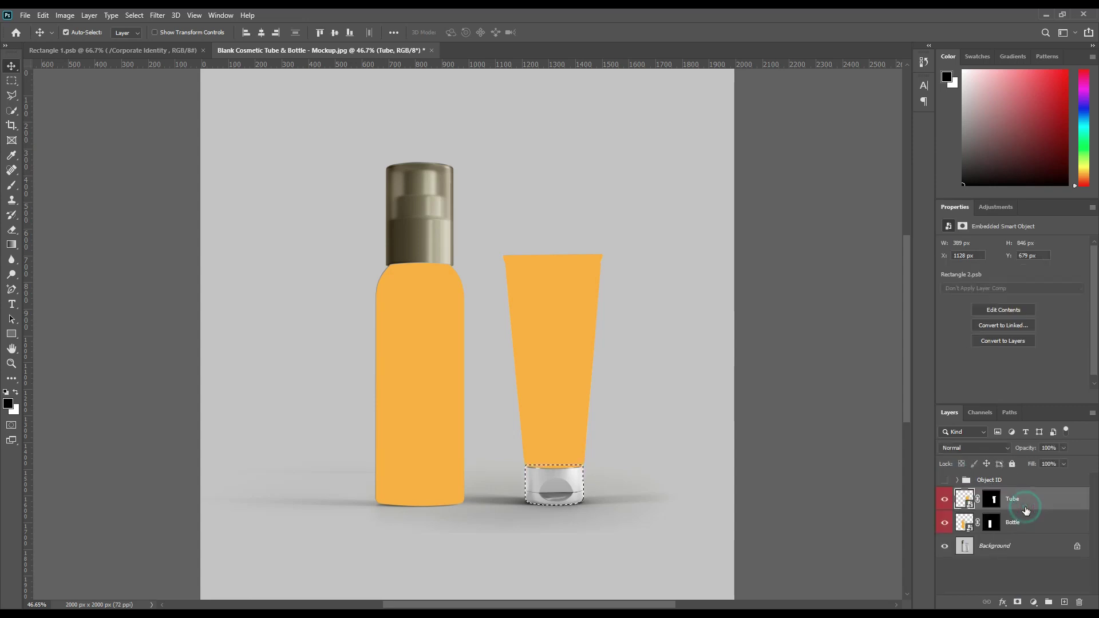
{"action": "left_click", "coordinate": [1034, 602]}
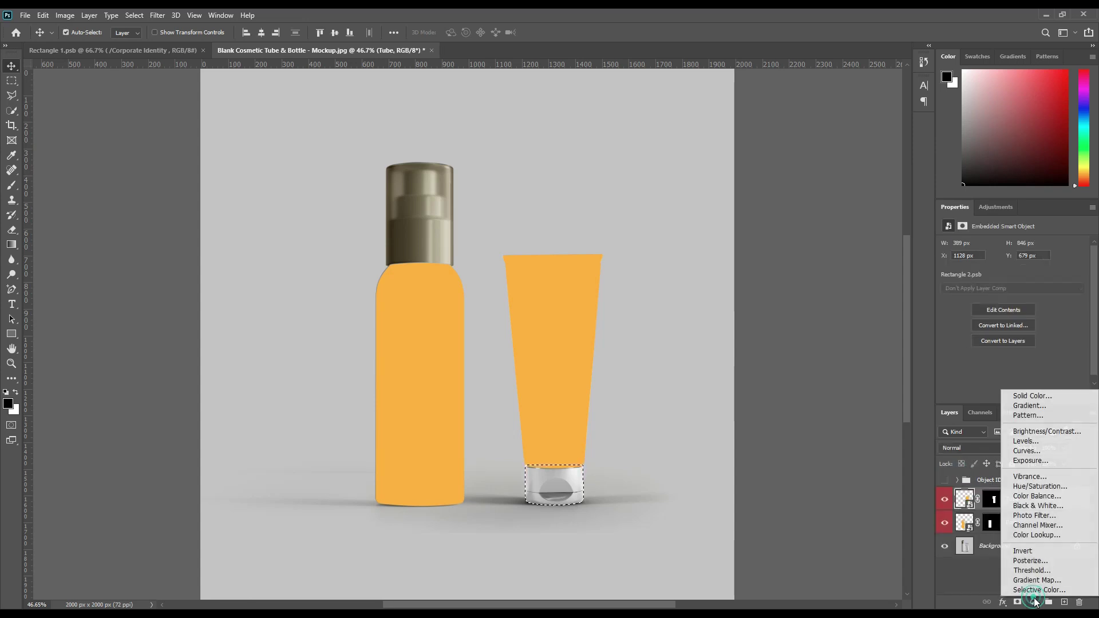
{"action": "left_click", "coordinate": [1031, 395]}
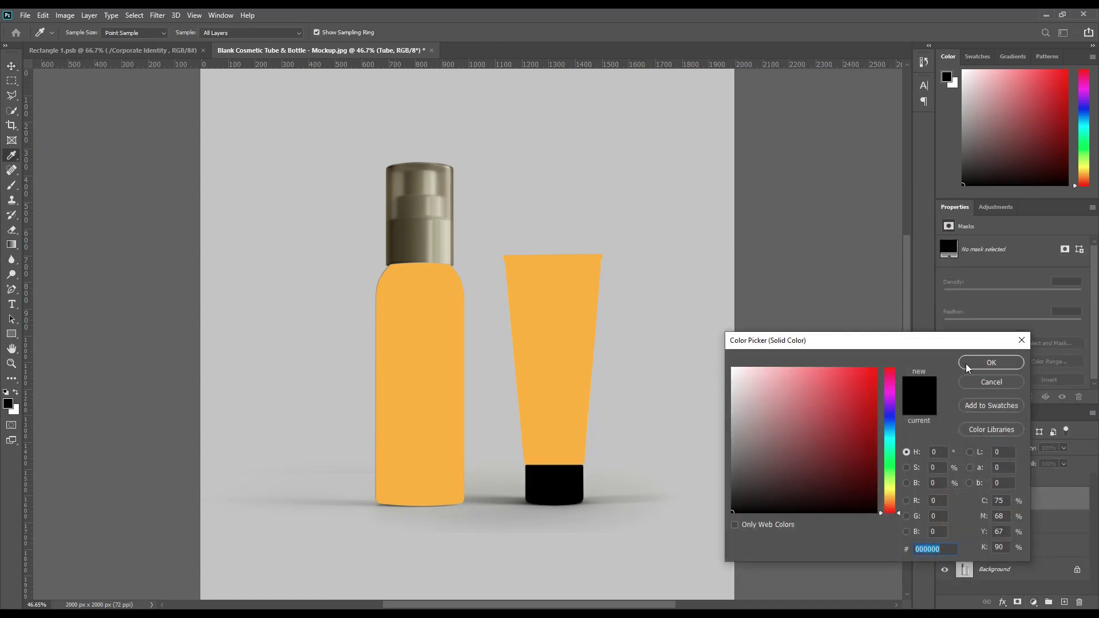
{"action": "left_click", "coordinate": [982, 369]}
{"action": "left_click", "coordinate": [994, 527], "text": "ctrl"}
{"action": "key", "text": "ctrl+BackSpace"}
{"action": "left_click", "coordinate": [992, 498]}
{"action": "left_click", "coordinate": [5, 392]}
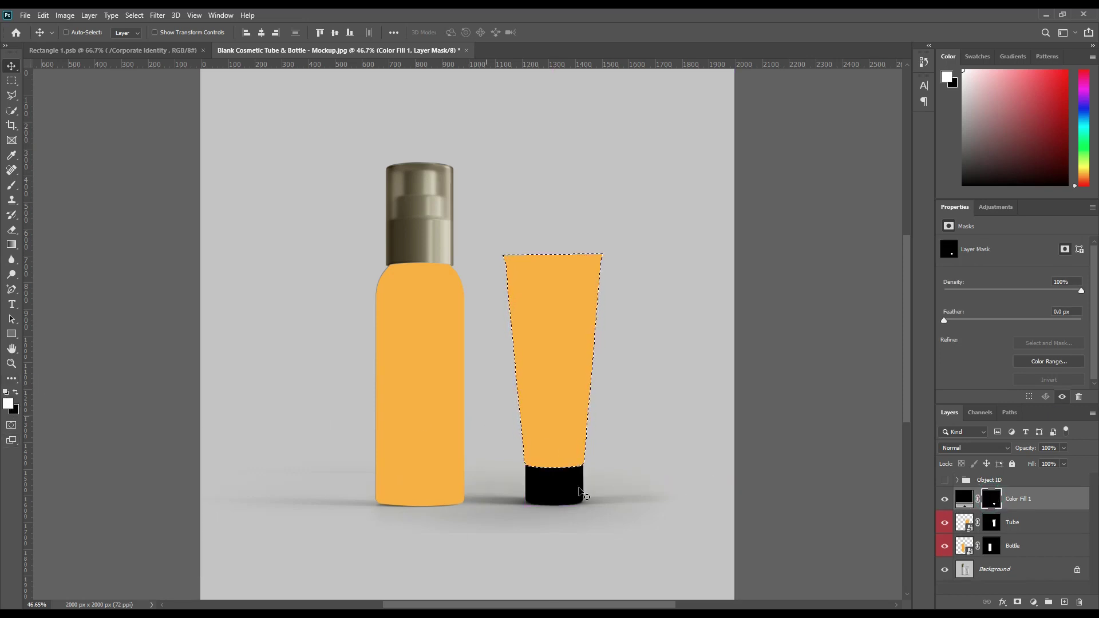
{"action": "key", "text": "ctrl"}
{"action": "key", "text": "ctrl+d"}
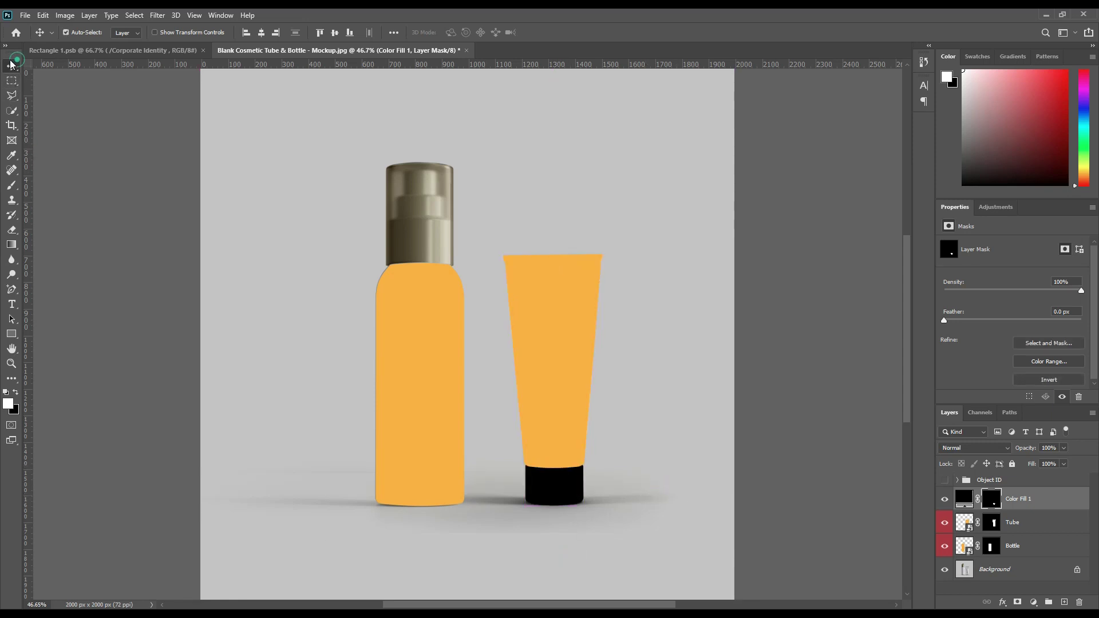
- Change Color Fill 1's colour to orange-red ff4200
{"action": "double_click", "coordinate": [967, 499]}
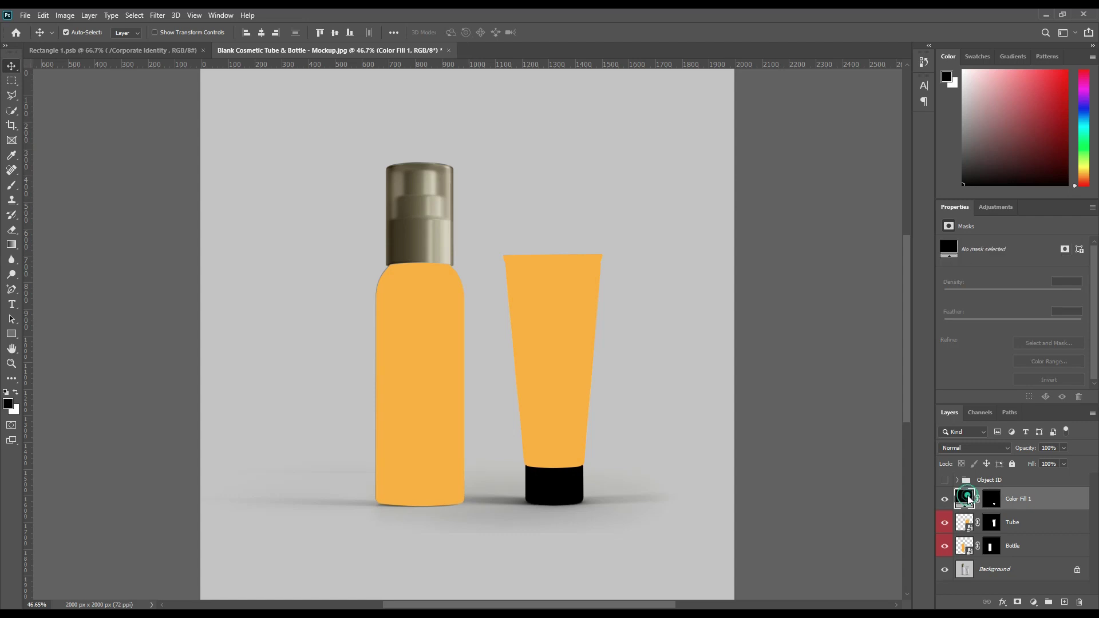
{"action": "left_click", "coordinate": [559, 390]}
{"action": "left_click_drag", "start_coordinate": [885, 495], "coordinate": [890, 511]}
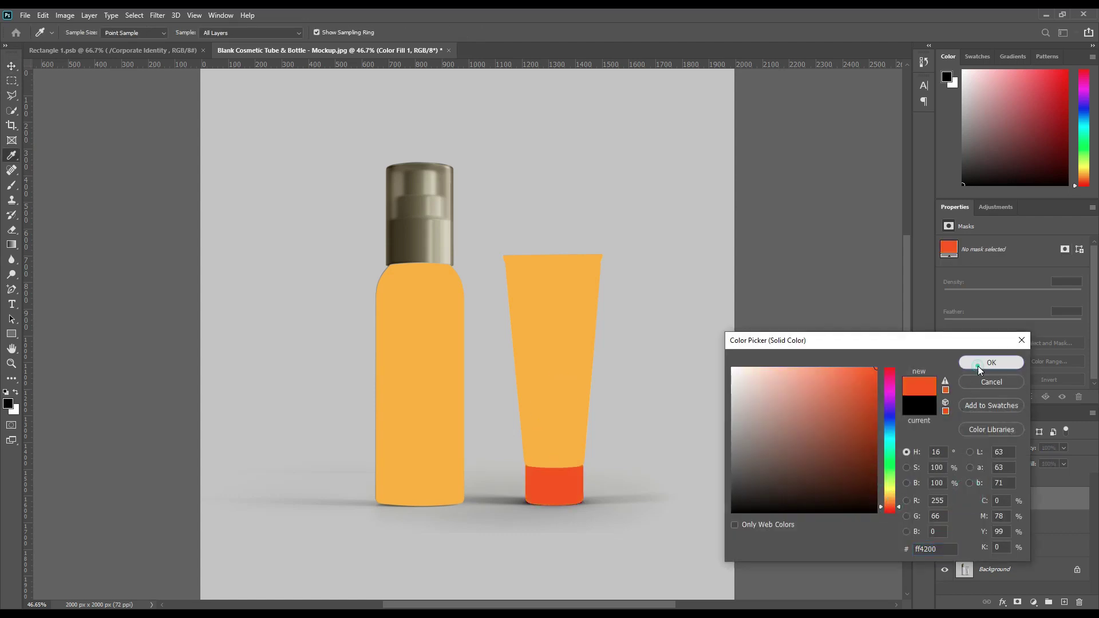
{"action": "left_click", "coordinate": [980, 364]}
{"action": "left_click", "coordinate": [1006, 581]}
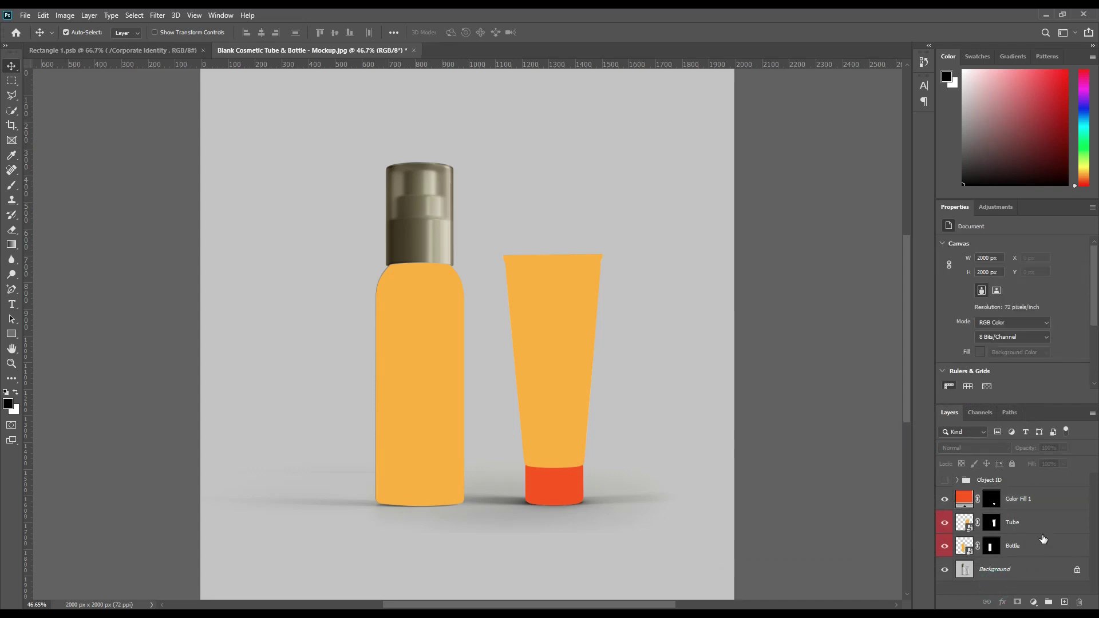
- Copy the tube pixels from Background into new layers at the top of the stack
{"action": "left_click", "coordinate": [994, 524], "text": "ctrl"}
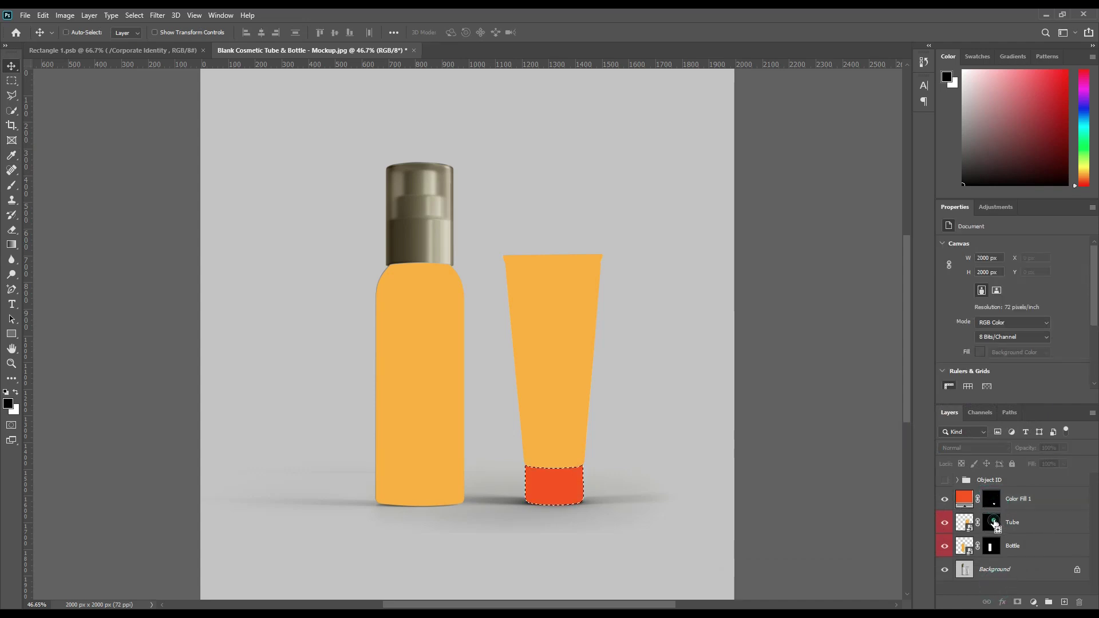
{"action": "left_click", "coordinate": [1003, 567]}
{"action": "key", "text": "ctrl+j"}
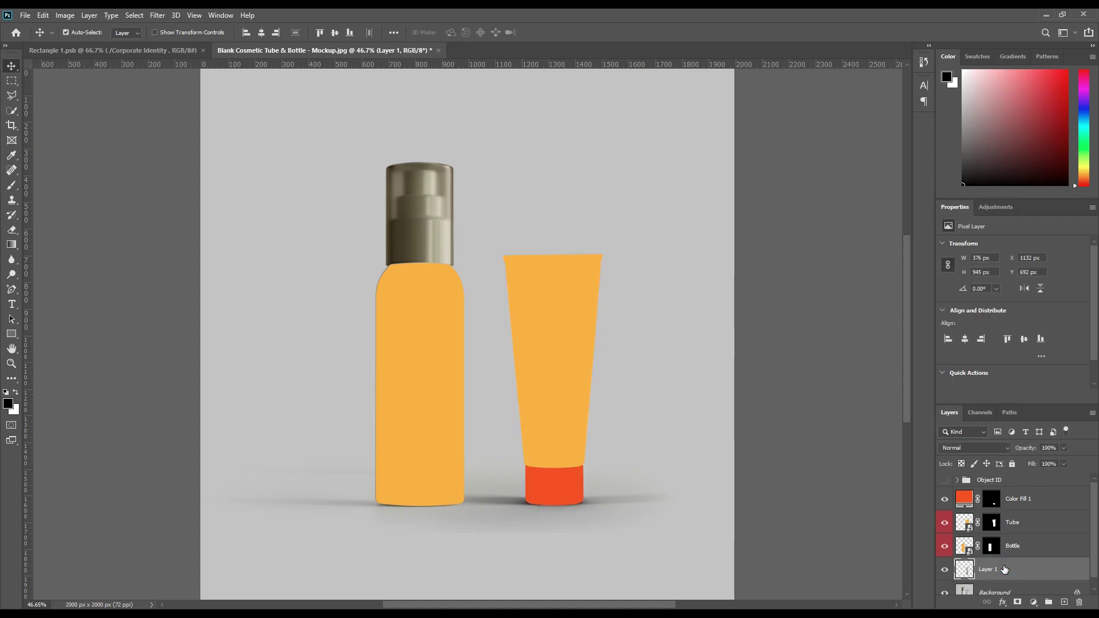
{"action": "left_click_drag", "start_coordinate": [1004, 569], "coordinate": [1005, 497]}
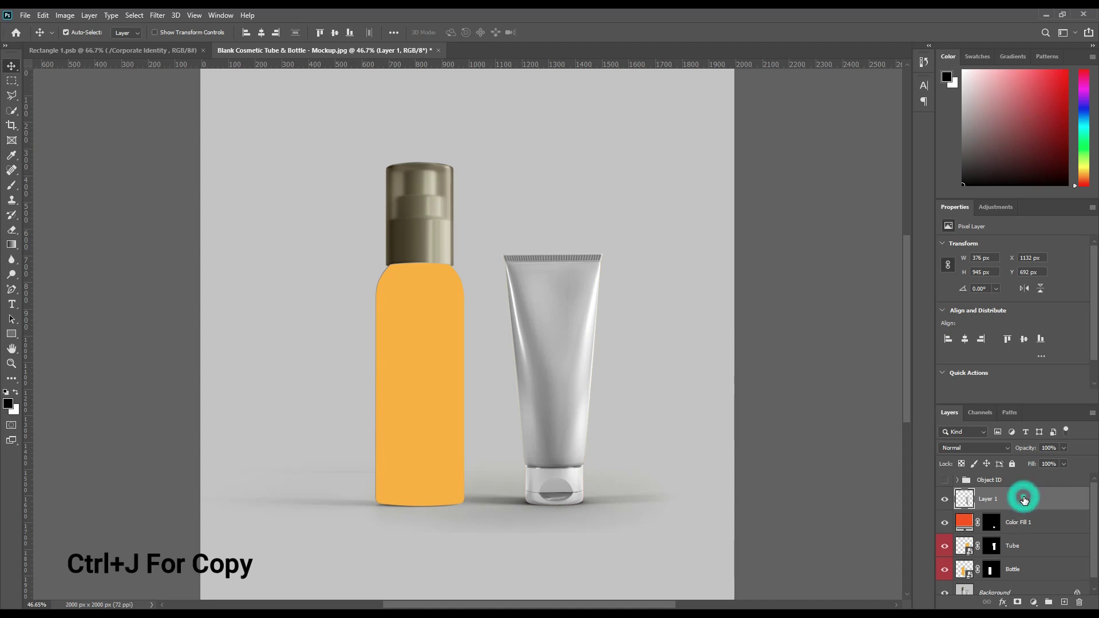
{"action": "key", "text": "ctrl+j"}
{"action": "key", "text": "ctrl+j"}
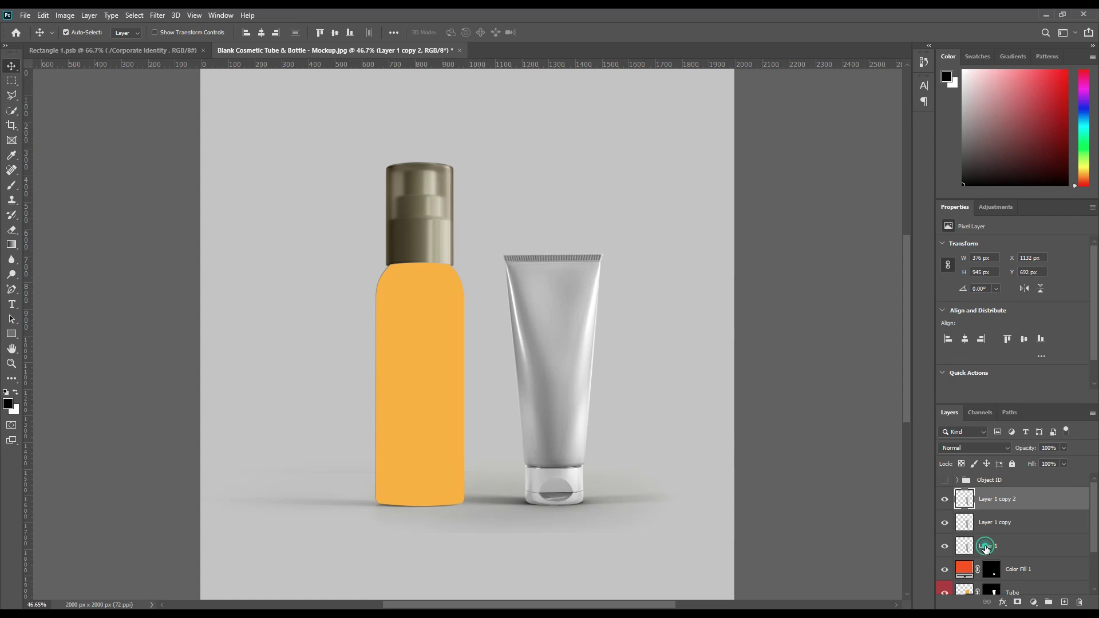
- Rename the three tube copies Shadow, Midtone and Light
{"action": "double_click", "coordinate": [985, 545]}
{"action": "type", "text": "D"}
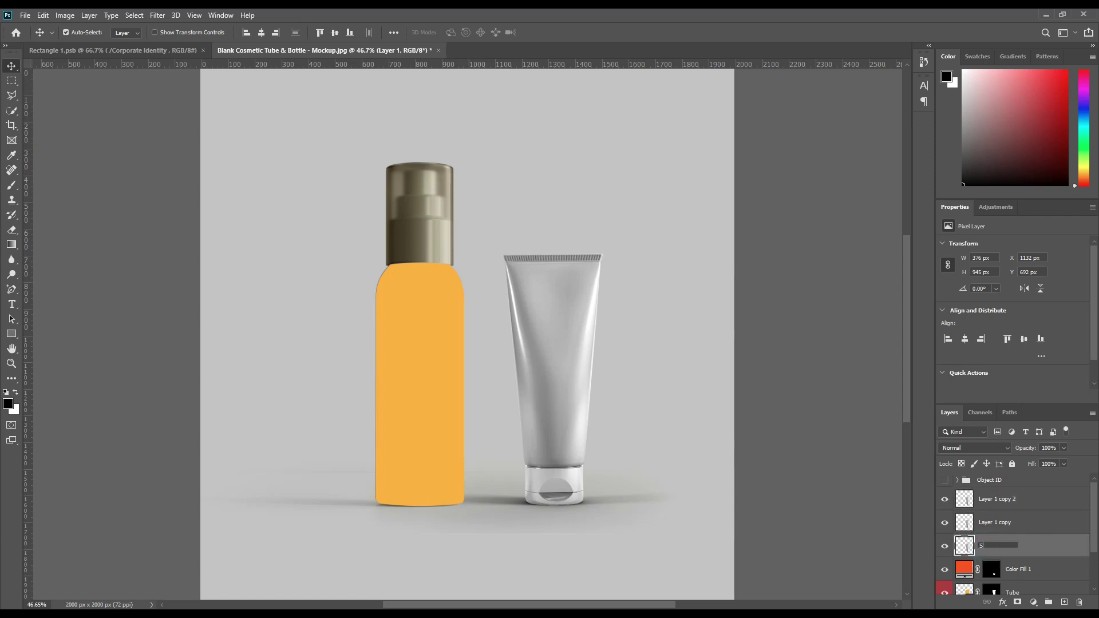
{"action": "type", "text": "w"}
{"action": "key", "text": "Return"}
{"action": "double_click", "coordinate": [996, 523]}
{"action": "type", "text": "Midtone"}
{"action": "key", "text": "Return"}
{"action": "double_click", "coordinate": [1003, 499]}
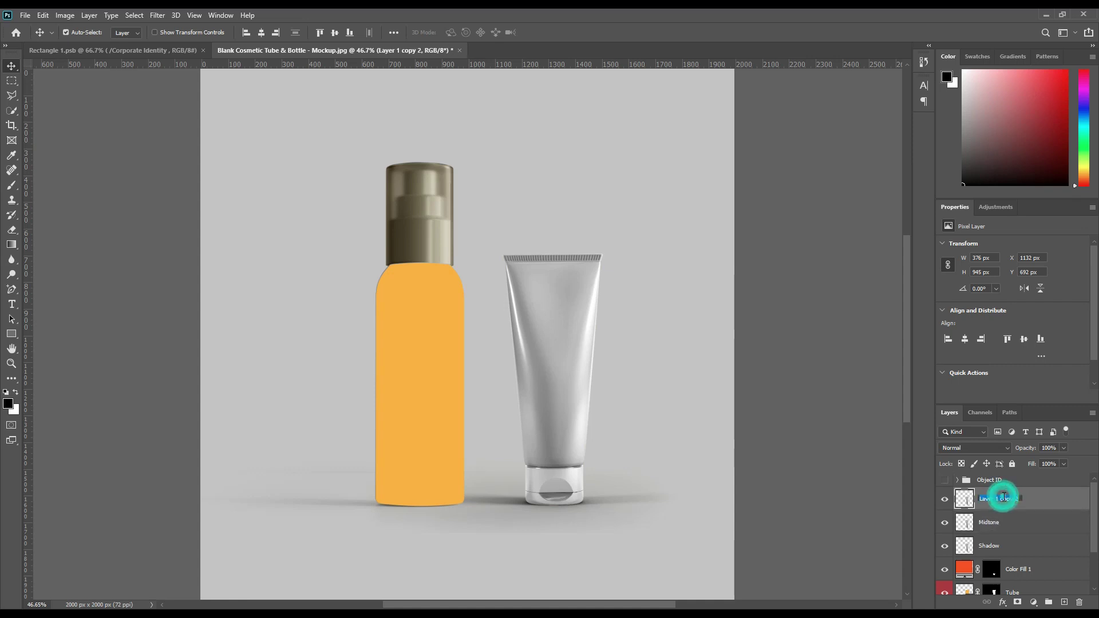
{"action": "type", "text": "Ligh"}
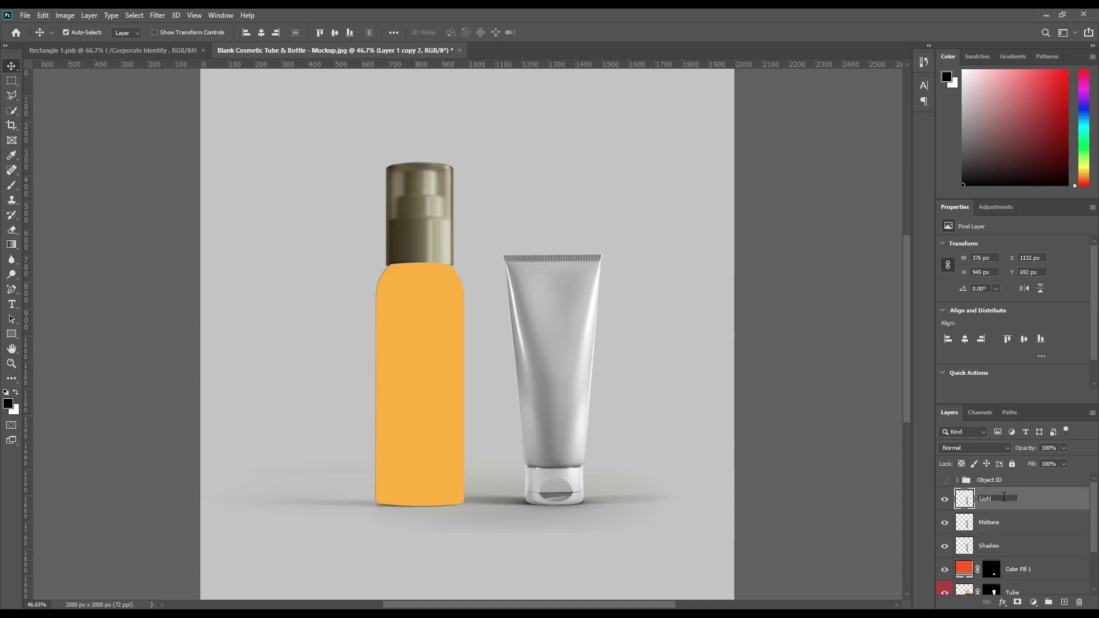
{"action": "type", "text": "t"}
{"action": "key", "text": "Return"}
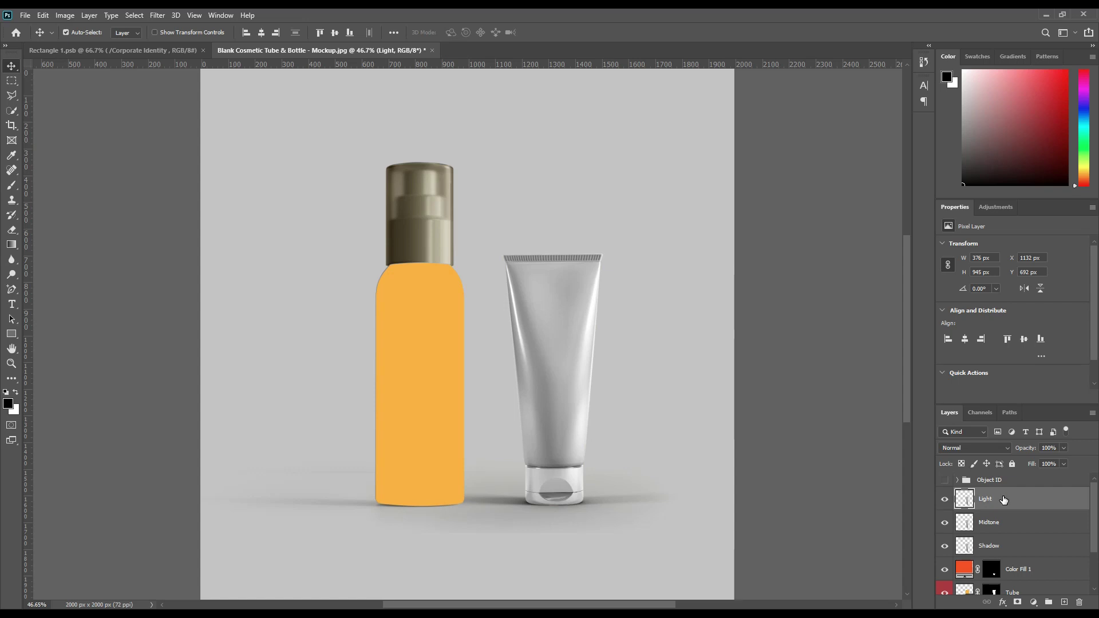
- Hide Light and Midtone, and set Shadow's blend mode to Linear Burn
{"action": "left_click", "coordinate": [1001, 547]}
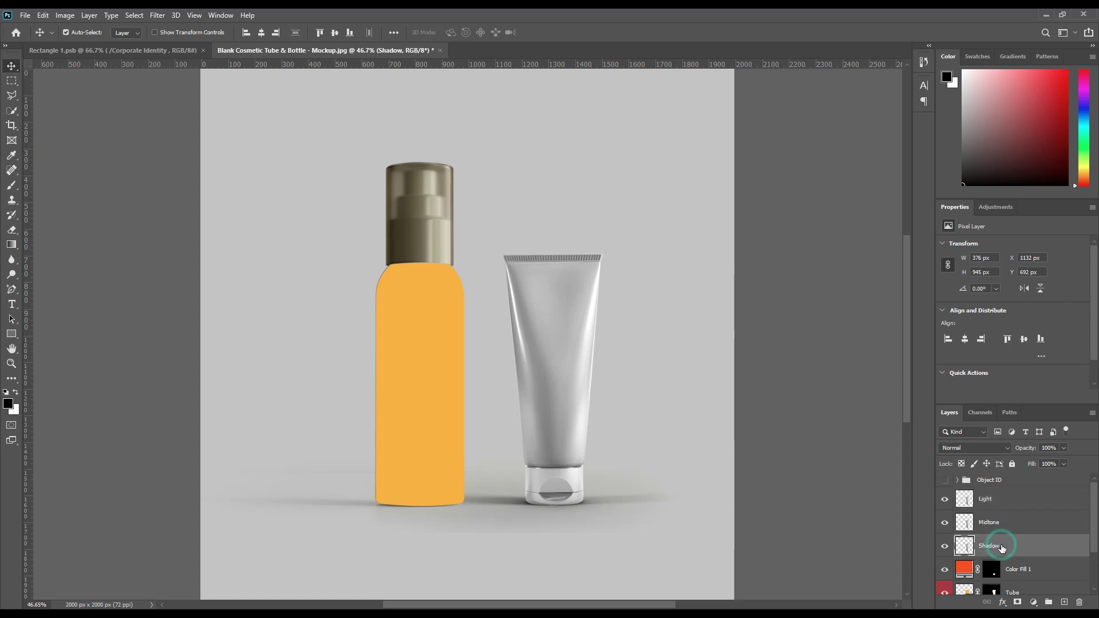
{"action": "left_click_drag", "start_coordinate": [944, 522], "coordinate": [944, 498]}
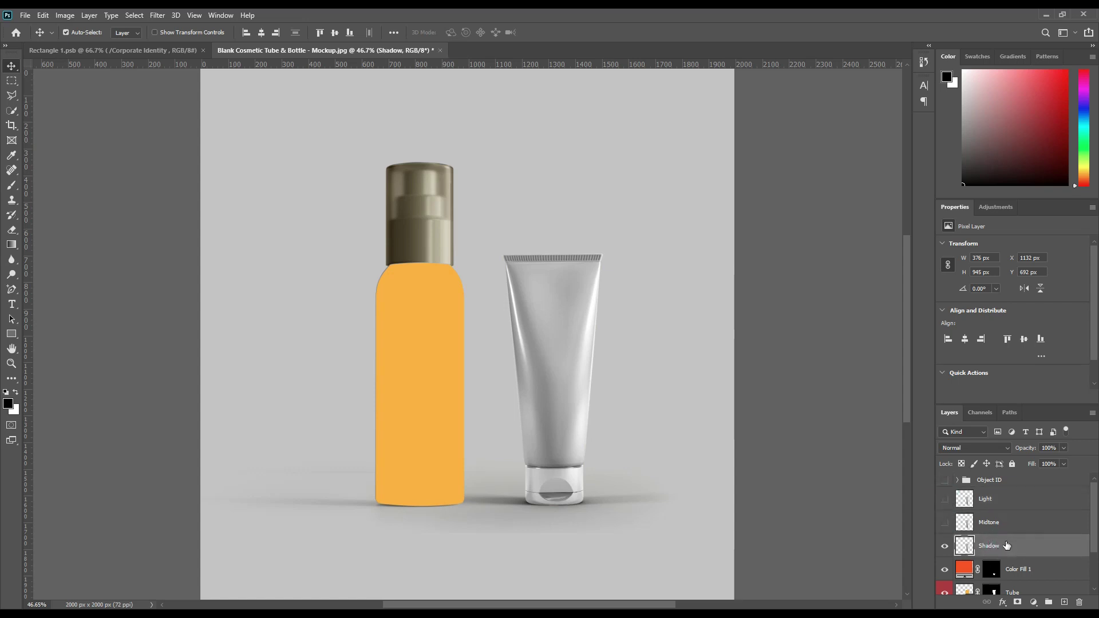
{"action": "left_click", "coordinate": [980, 448]}
{"action": "left_click", "coordinate": [976, 394]}
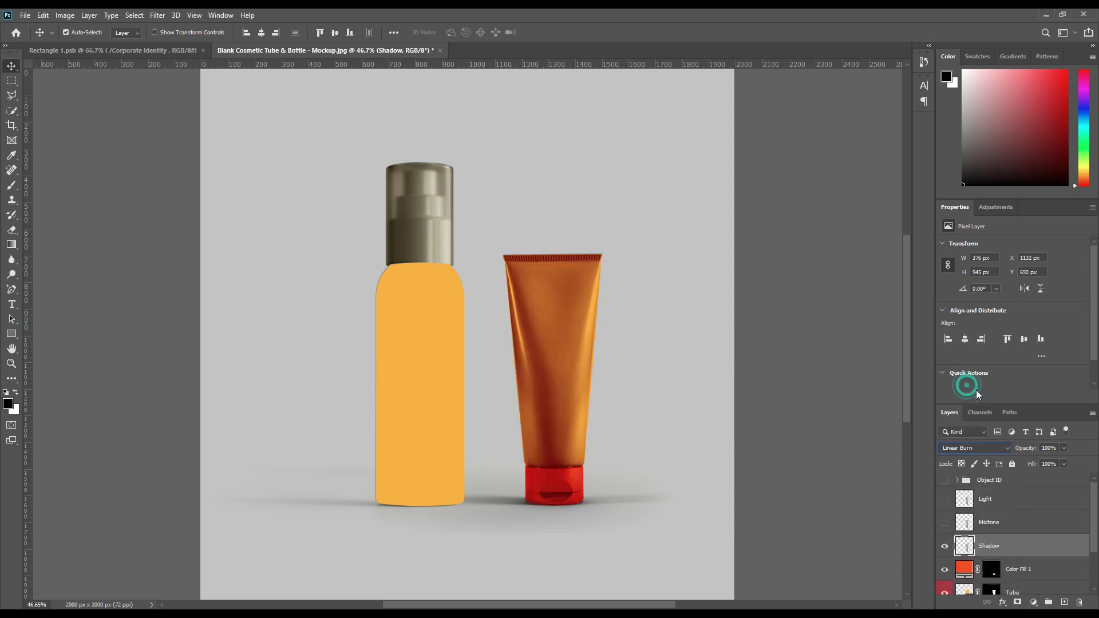
- Show Midtone again and set its blend mode to Linear Dodge (Add)
{"action": "left_click", "coordinate": [944, 522]}
{"action": "left_click", "coordinate": [1007, 522]}
{"action": "left_click", "coordinate": [973, 448]}
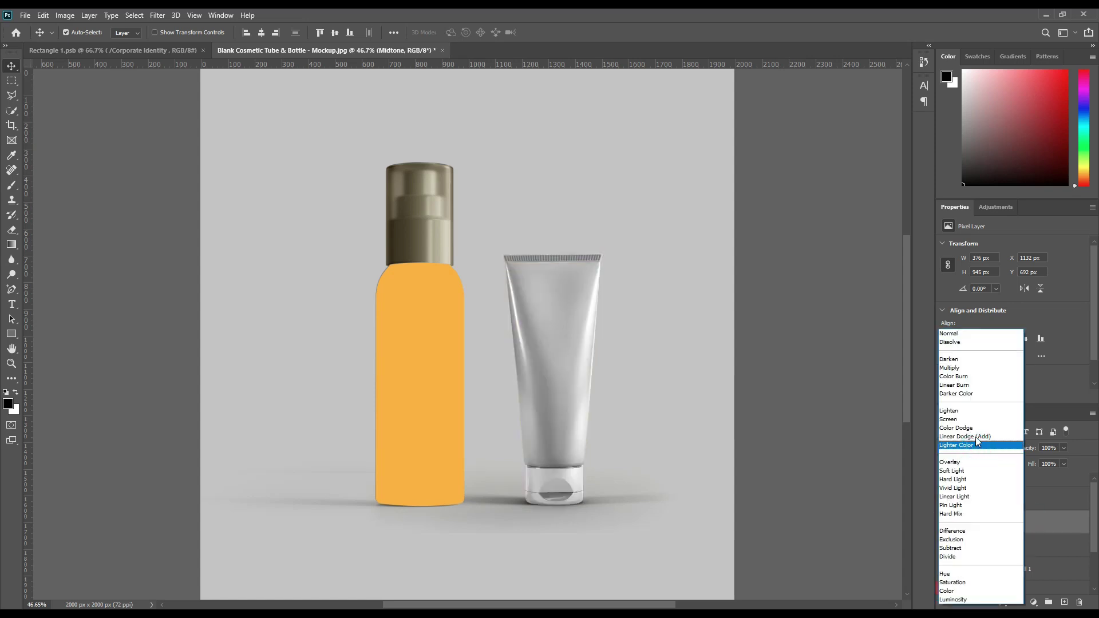
{"action": "left_click", "coordinate": [975, 436]}
{"action": "left_click", "coordinate": [44, 16]}
{"action": "mouse_move", "coordinate": [64, 15]}
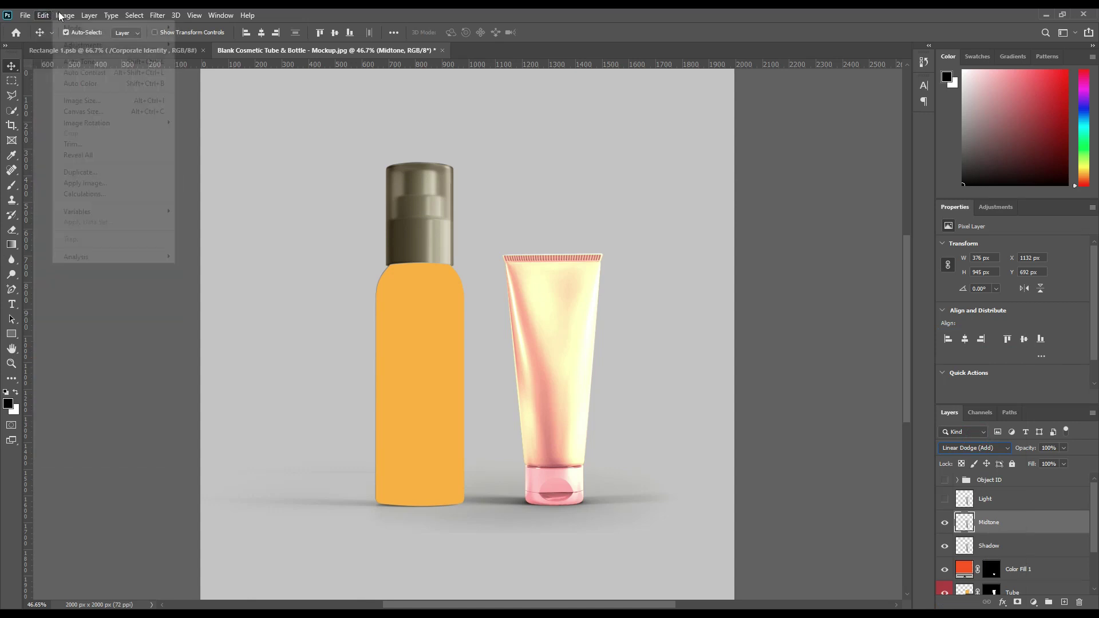
- Darken the Midtone layer with Levels, raising input black and lowering output white
{"action": "left_click", "coordinate": [194, 55]}
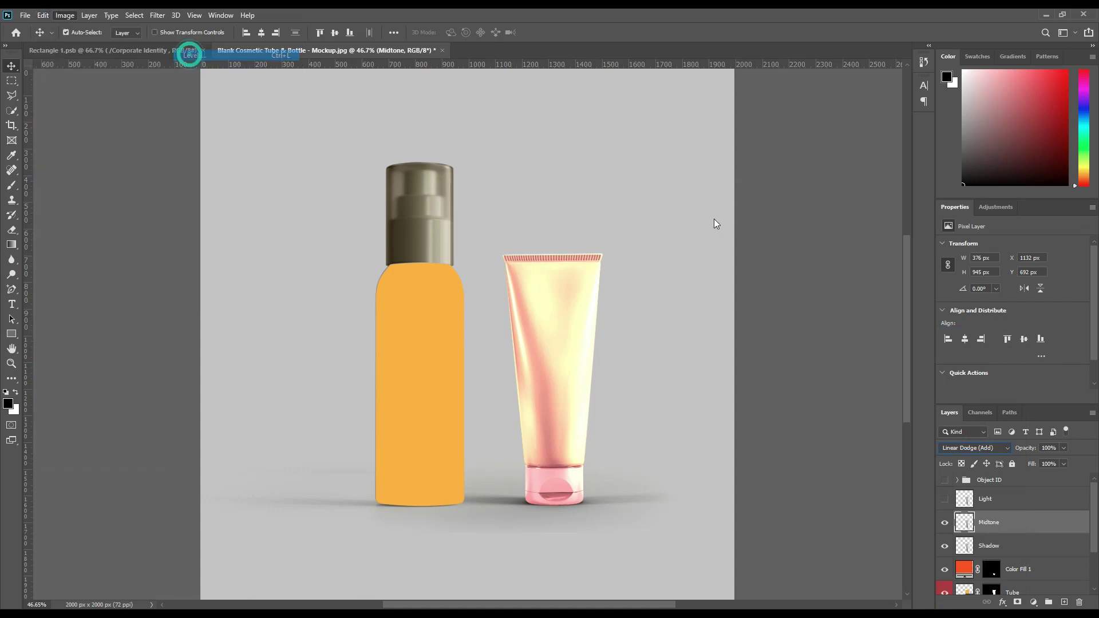
{"action": "left_click_drag", "start_coordinate": [716, 414], "coordinate": [812, 413]}
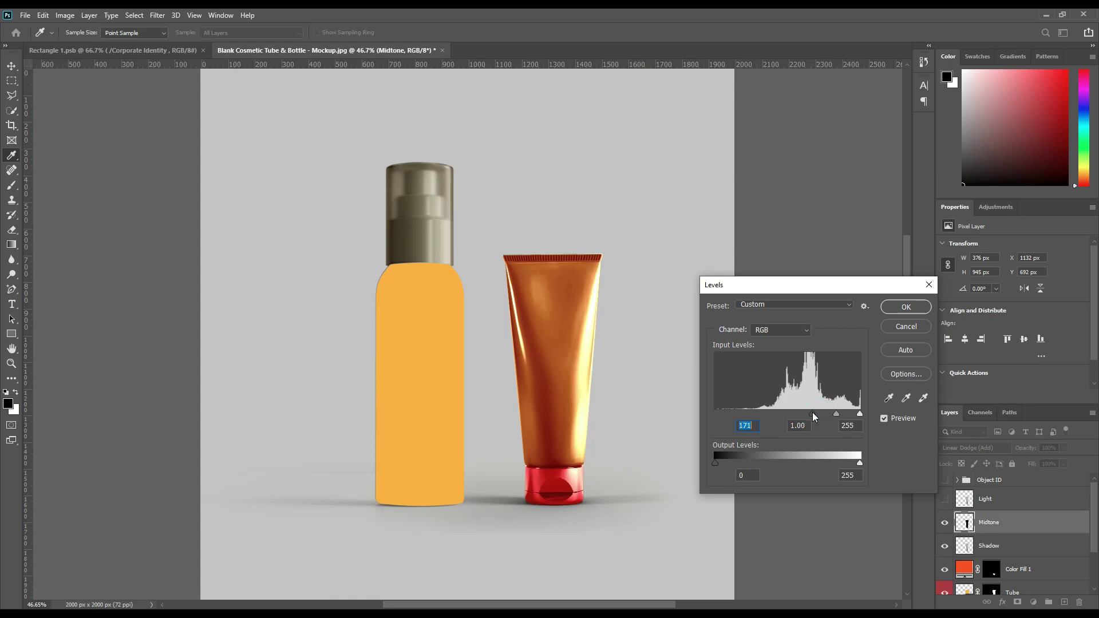
{"action": "left_click_drag", "start_coordinate": [859, 463], "coordinate": [757, 462]}
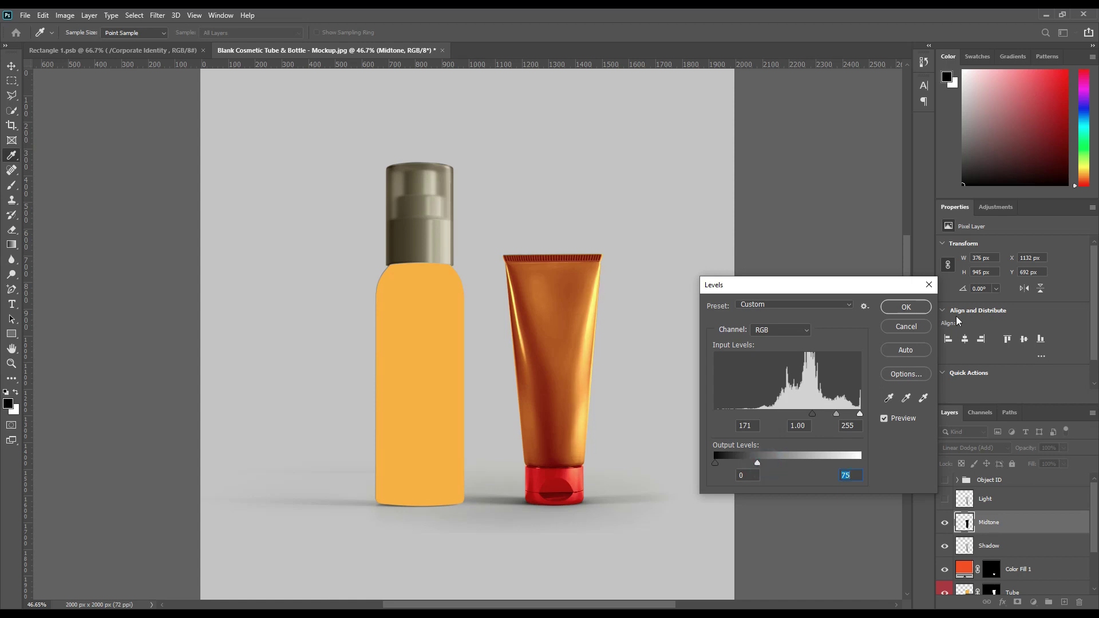
{"action": "left_click", "coordinate": [896, 319]}
- Set Light to Screen with a Levels adjustment, then group Light, Midtone and Shadow
{"action": "left_click", "coordinate": [945, 499]}
{"action": "left_click", "coordinate": [1029, 499]}
{"action": "left_click", "coordinate": [976, 448]}
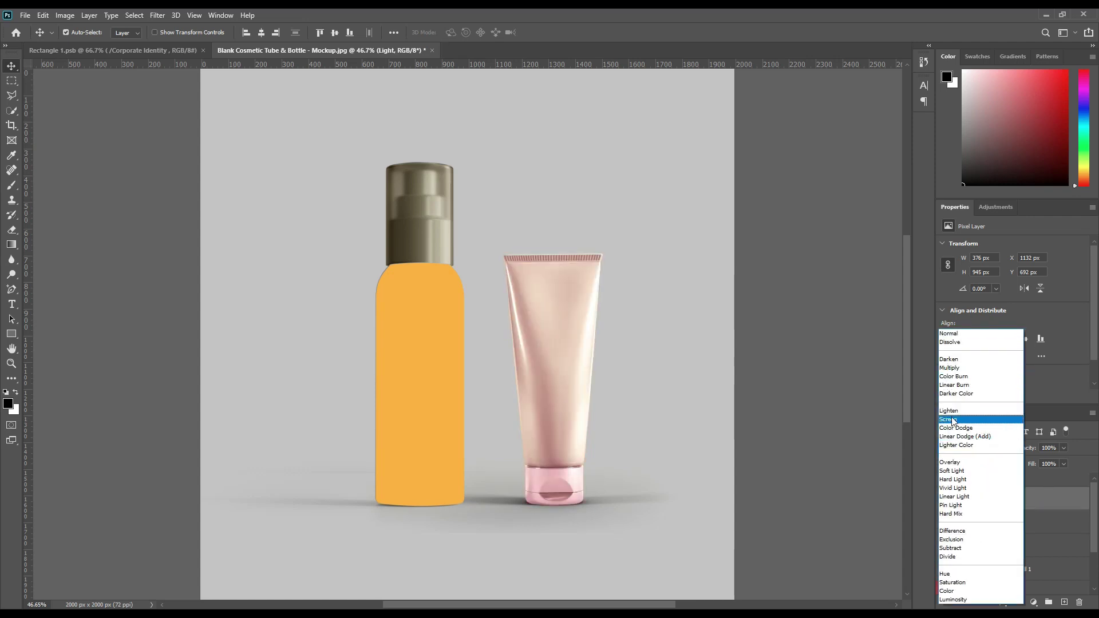
{"action": "left_click", "coordinate": [954, 421]}
{"action": "left_click", "coordinate": [65, 15]}
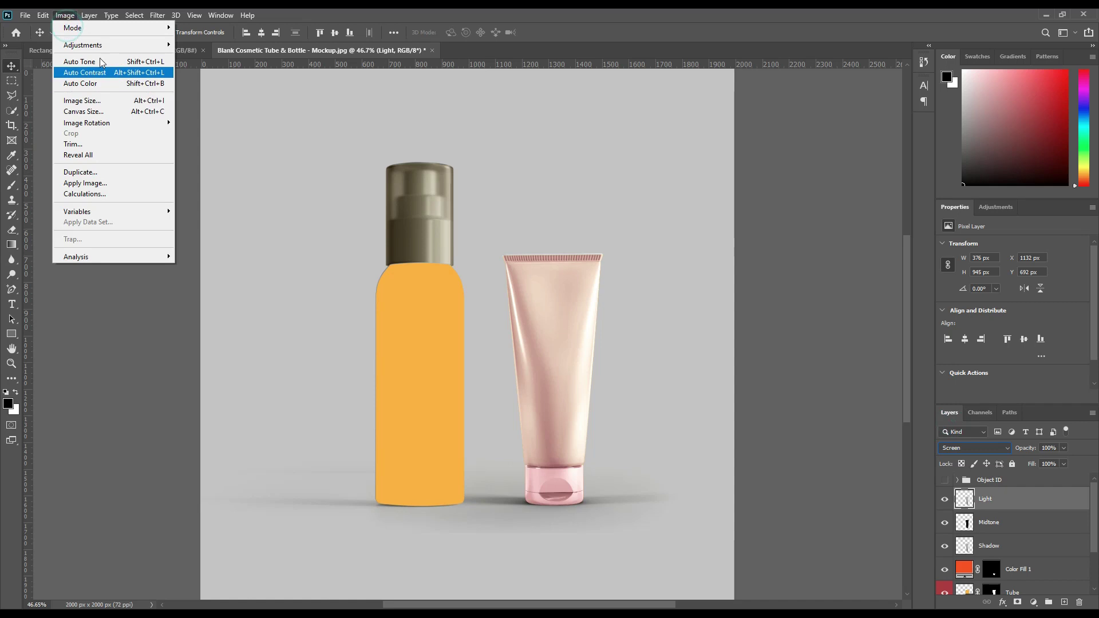
{"action": "left_click", "coordinate": [102, 45]}
{"action": "left_click", "coordinate": [195, 55]}
{"action": "left_click_drag", "start_coordinate": [715, 412], "coordinate": [826, 411]}
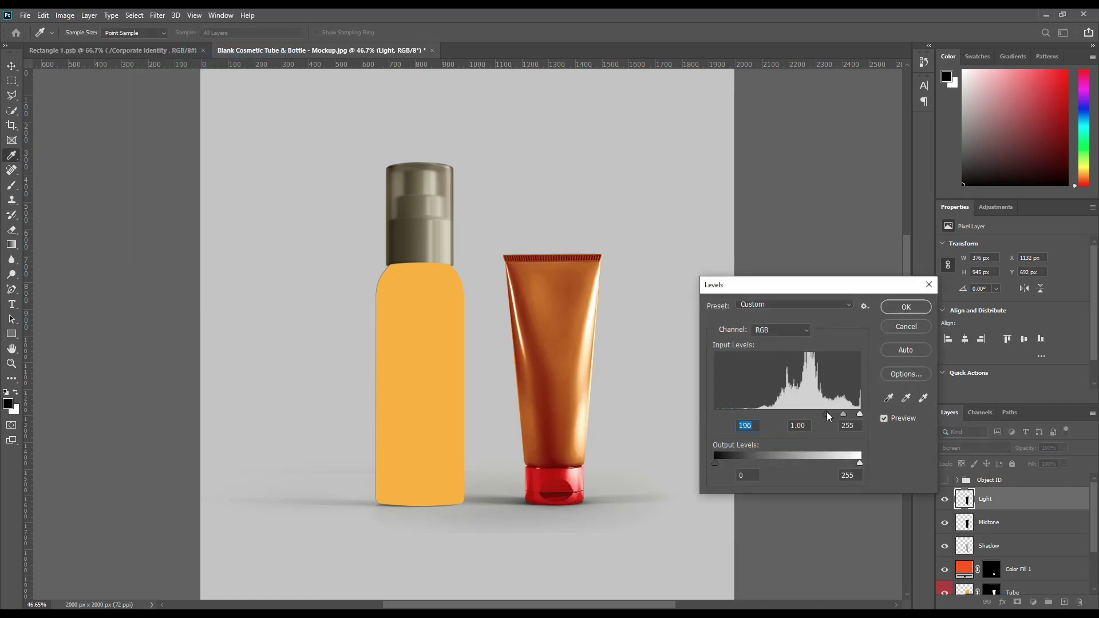
{"action": "left_click_drag", "start_coordinate": [860, 463], "coordinate": [784, 465]}
{"action": "left_click", "coordinate": [904, 308]}
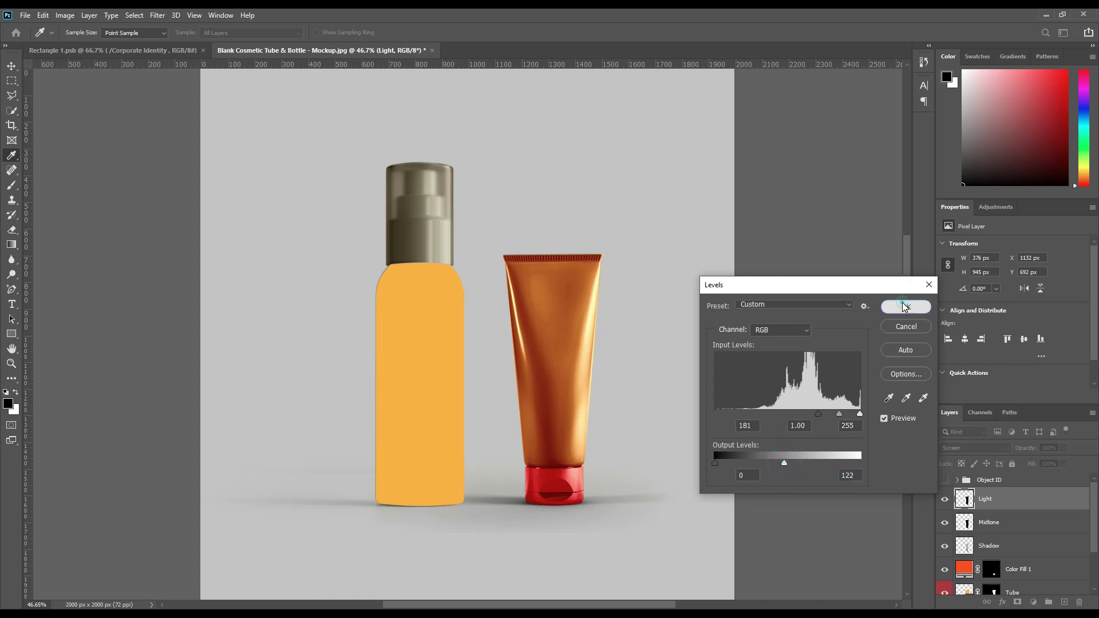
{"action": "left_click", "coordinate": [1006, 552], "text": "shift"}
{"action": "left_click_drag", "start_coordinate": [1007, 552], "coordinate": [1048, 602]}
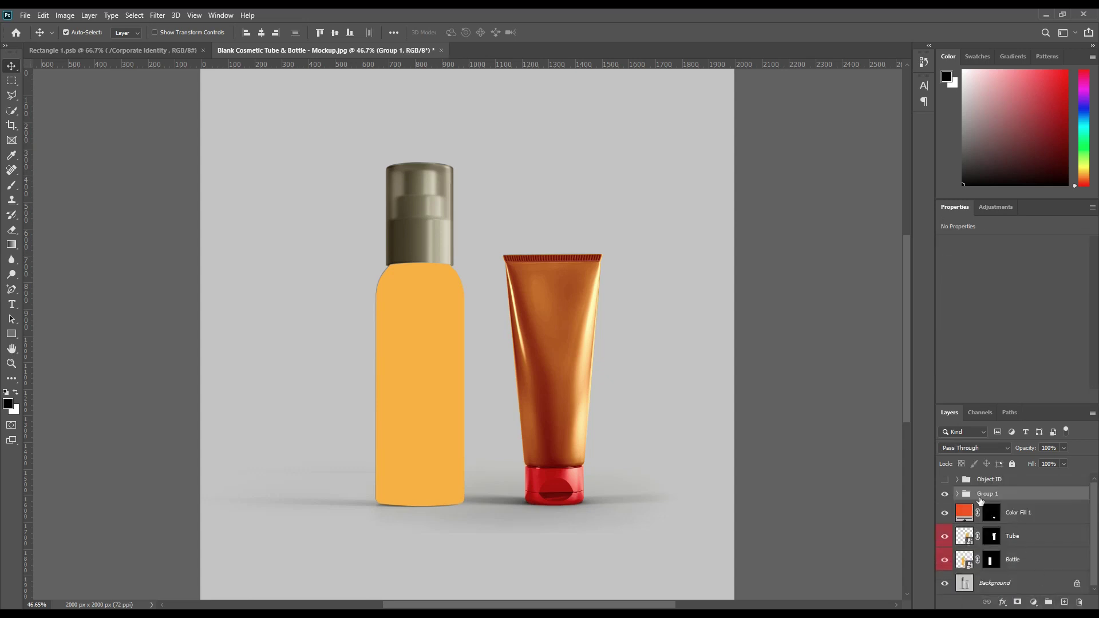
- Rename Group 1 to FX, then undo twice
{"action": "double_click", "coordinate": [984, 495]}
{"action": "type", "text": "F"}
{"action": "left_click", "coordinate": [1059, 496]}
{"action": "key", "text": "ctrl+z"}
{"action": "key", "text": "ctrl+z"}
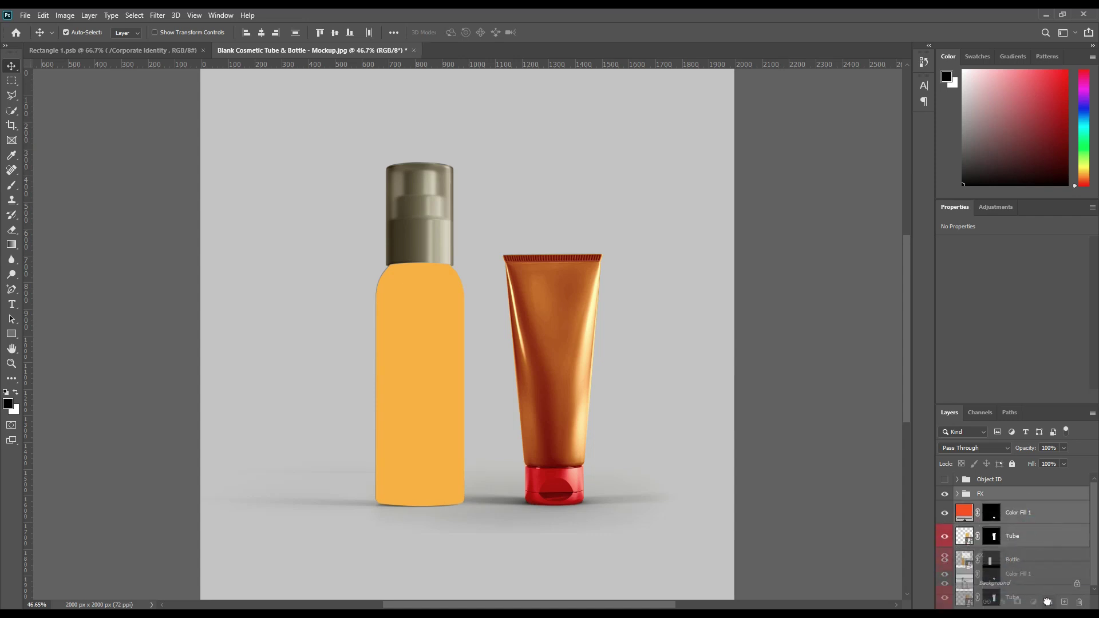
{"action": "key", "text": "ctrl+z"}
- Name the group Tube and load the Bottle layer's shape as a selection
{"action": "double_click", "coordinate": [992, 496]}
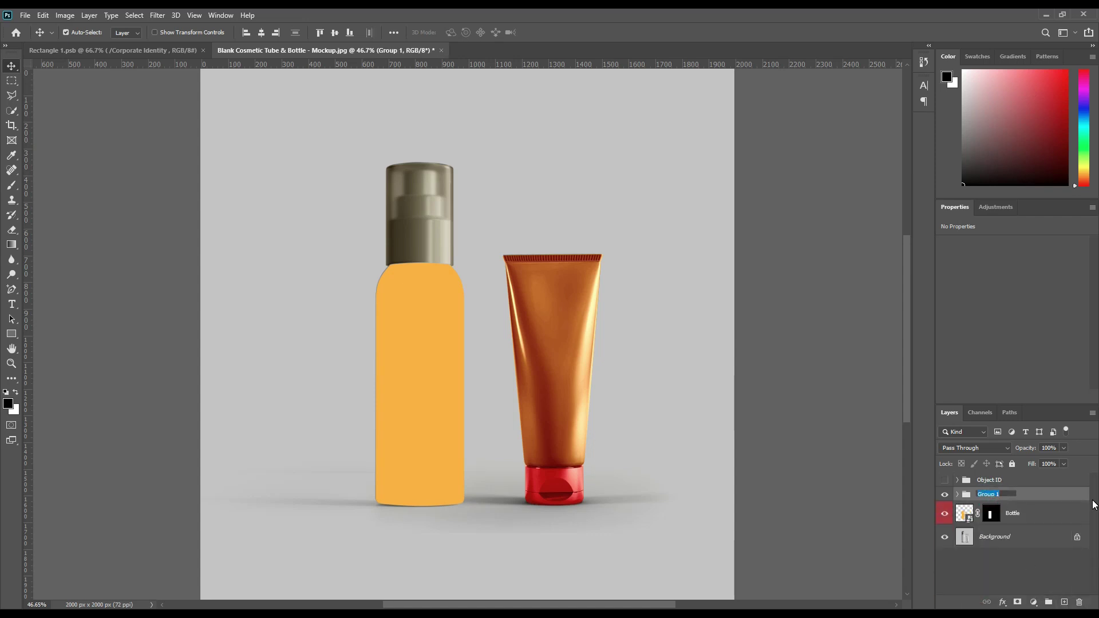
{"action": "type", "text": "e"}
{"action": "key", "text": "Return"}
{"action": "left_click", "coordinate": [1024, 513]}
{"action": "left_click", "coordinate": [990, 514], "text": "ctrl"}
- Copy the bottle pixels from Background into new layers above the Bottle layer
{"action": "left_click", "coordinate": [1004, 537]}
{"action": "key", "text": "ctrl+j"}
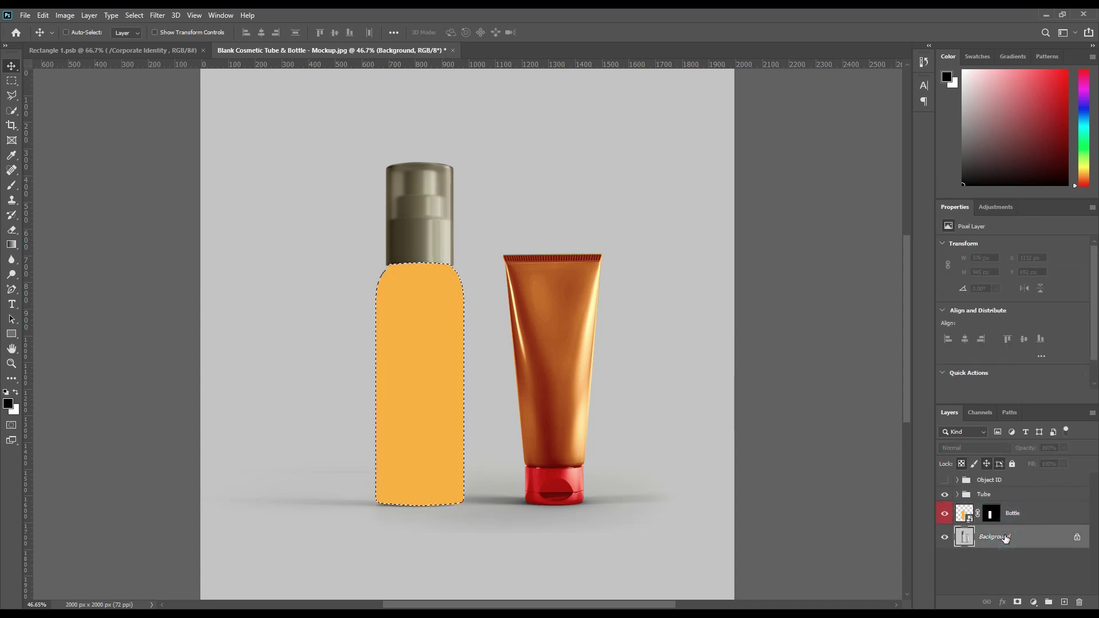
{"action": "left_click_drag", "start_coordinate": [1004, 544], "coordinate": [1014, 514]}
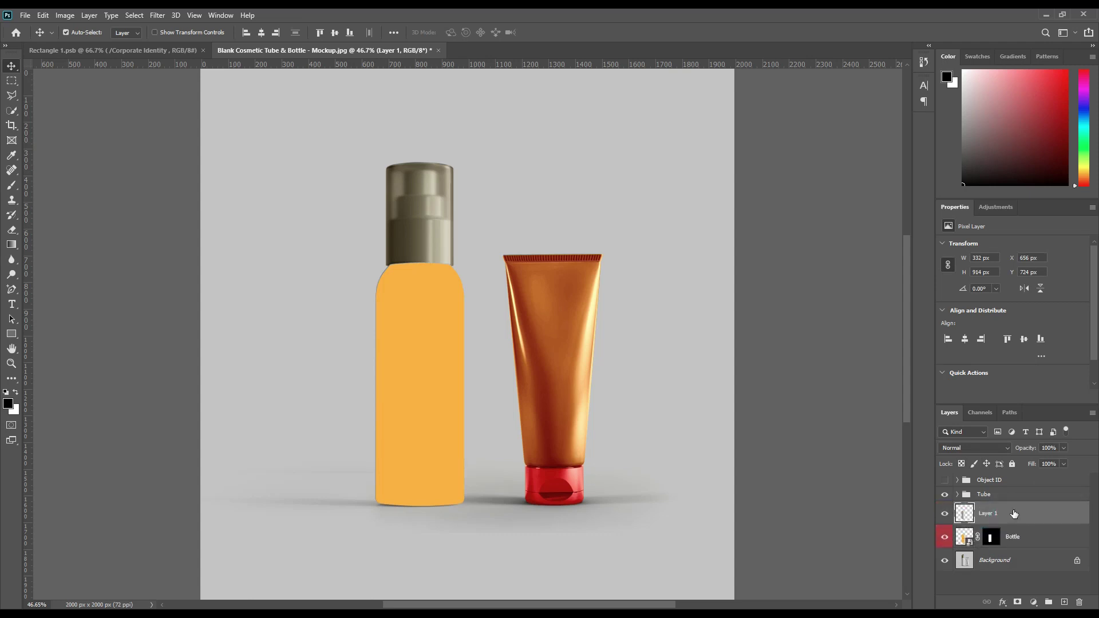
{"action": "key", "text": "ctrl+j"}
{"action": "key", "text": "ctrl+j"}
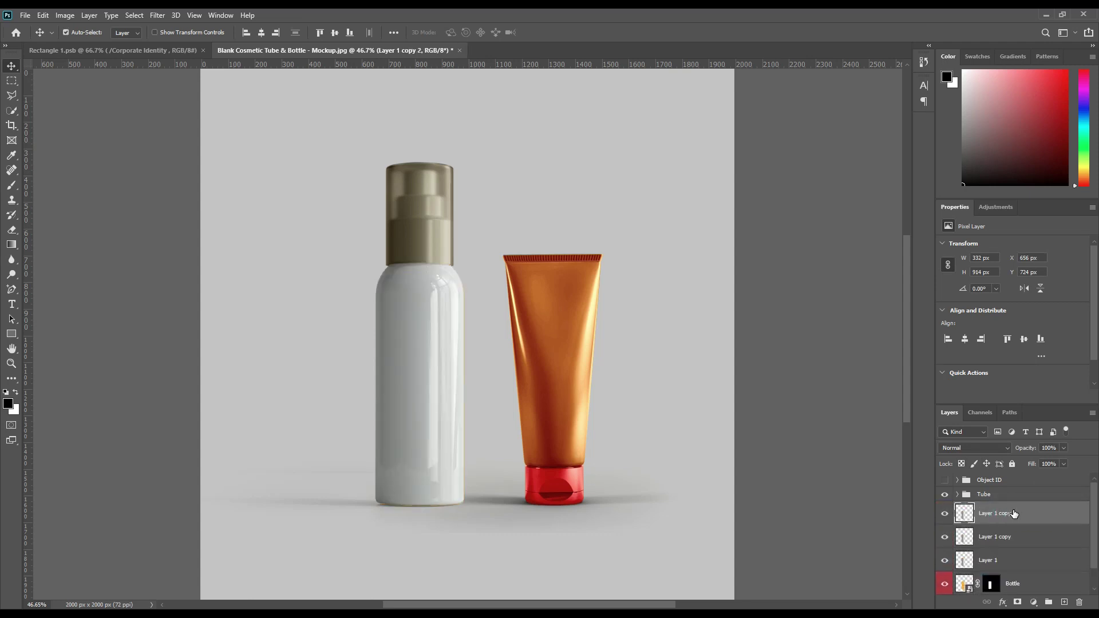
- Rename the three bottle copies Shadow, Midtone and Light
{"action": "double_click", "coordinate": [992, 562]}
{"action": "type", "text": "Shadow"}
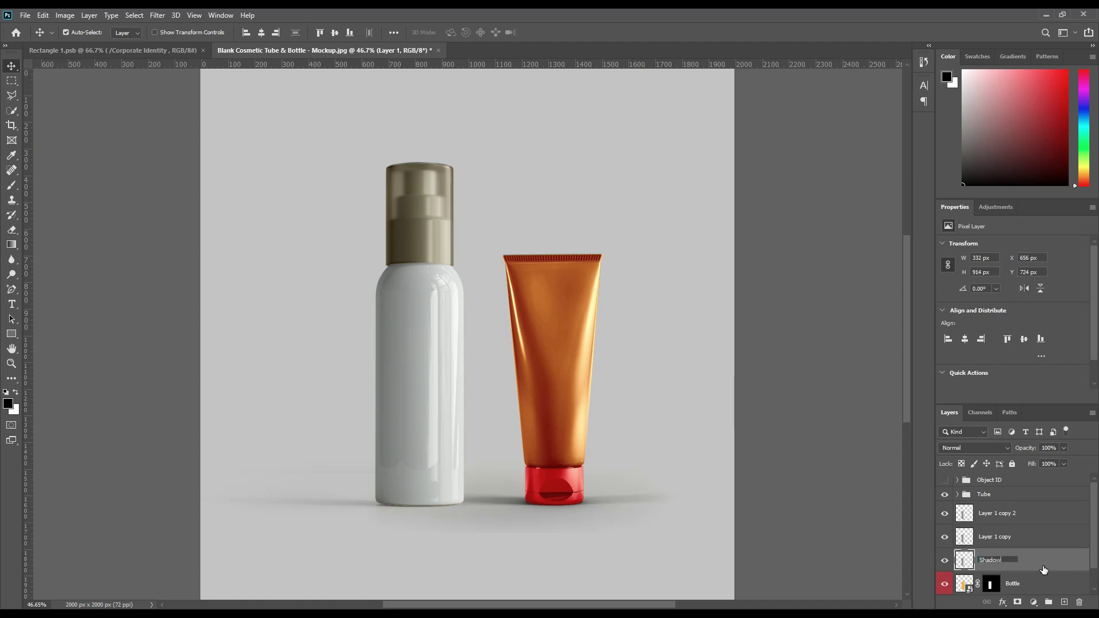
{"action": "key", "text": "Return"}
{"action": "double_click", "coordinate": [1003, 538]}
{"action": "type", "text": "M"}
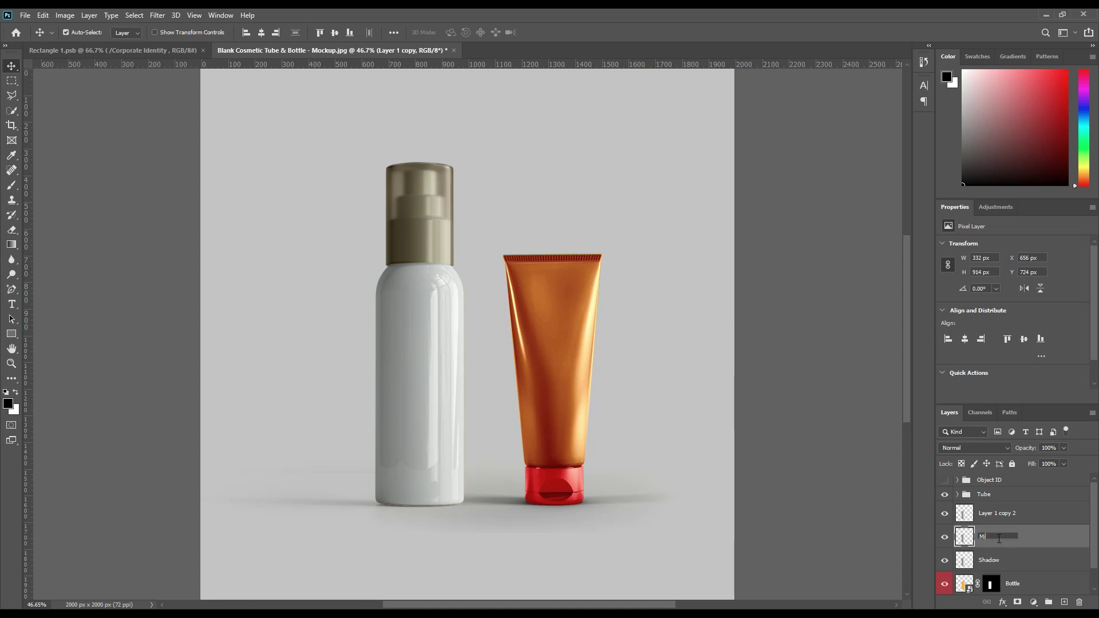
{"action": "type", "text": "e"}
{"action": "key", "text": "Return"}
{"action": "double_click", "coordinate": [998, 514]}
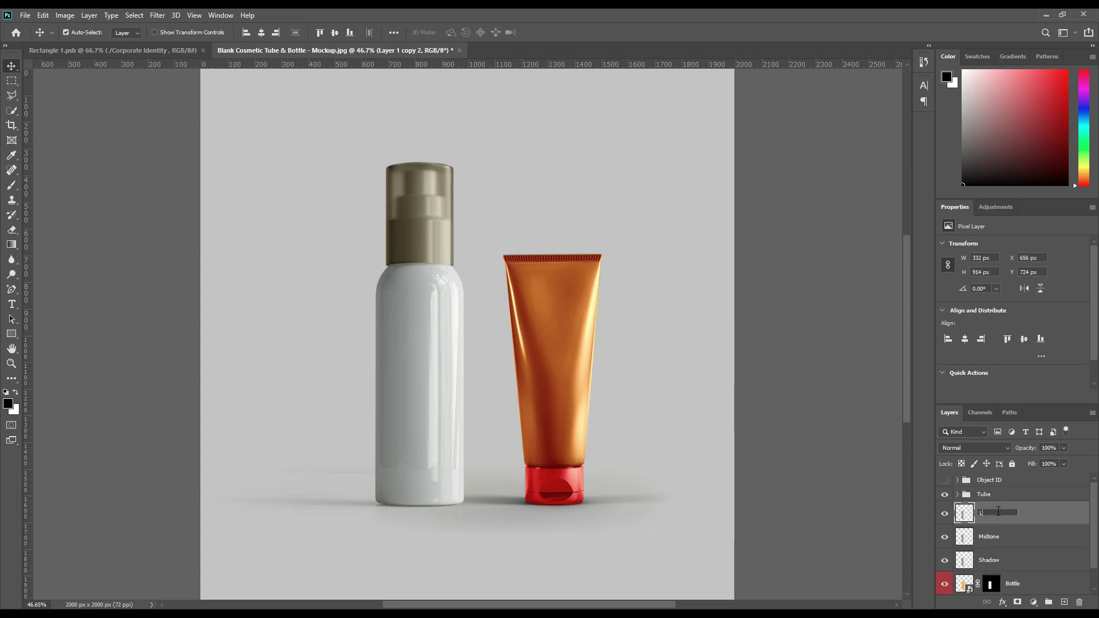
{"action": "type", "text": "ight"}
{"action": "key", "text": "Return"}
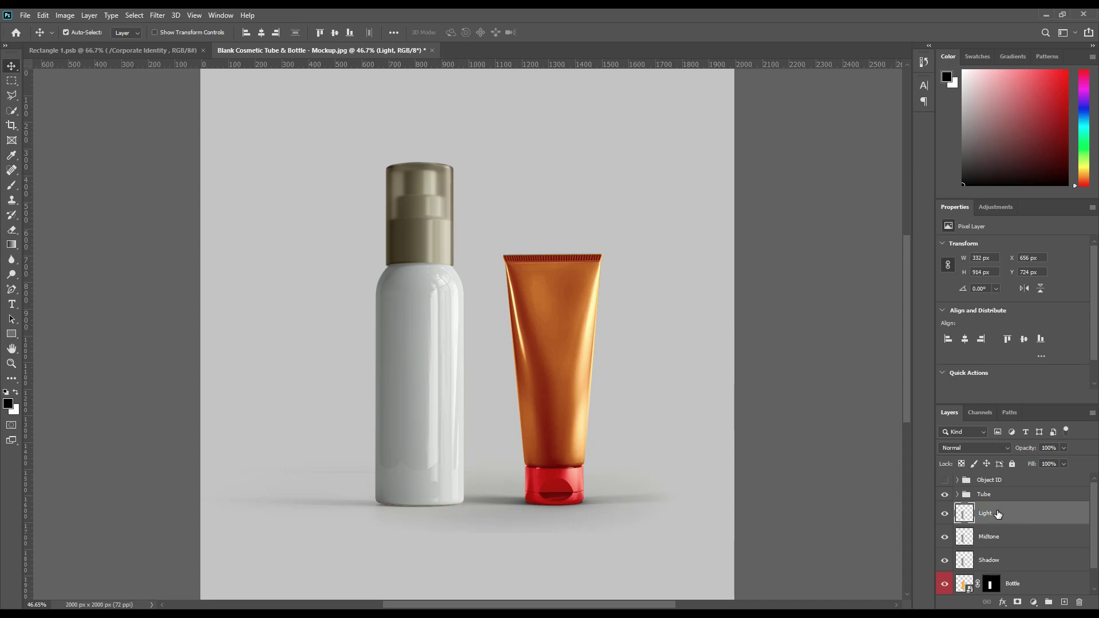
- Hide Light and Midtone, and set the bottle's Shadow layer to Linear Burn
{"action": "left_click", "coordinate": [945, 514]}
{"action": "left_click", "coordinate": [945, 537]}
{"action": "left_click", "coordinate": [990, 560]}
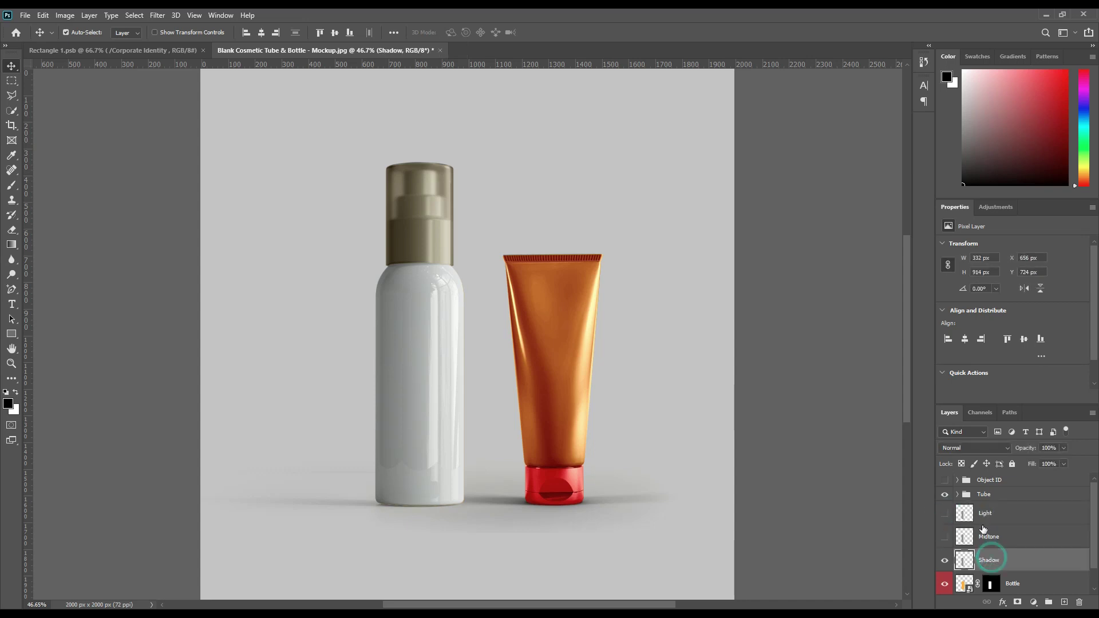
{"action": "left_click", "coordinate": [981, 448]}
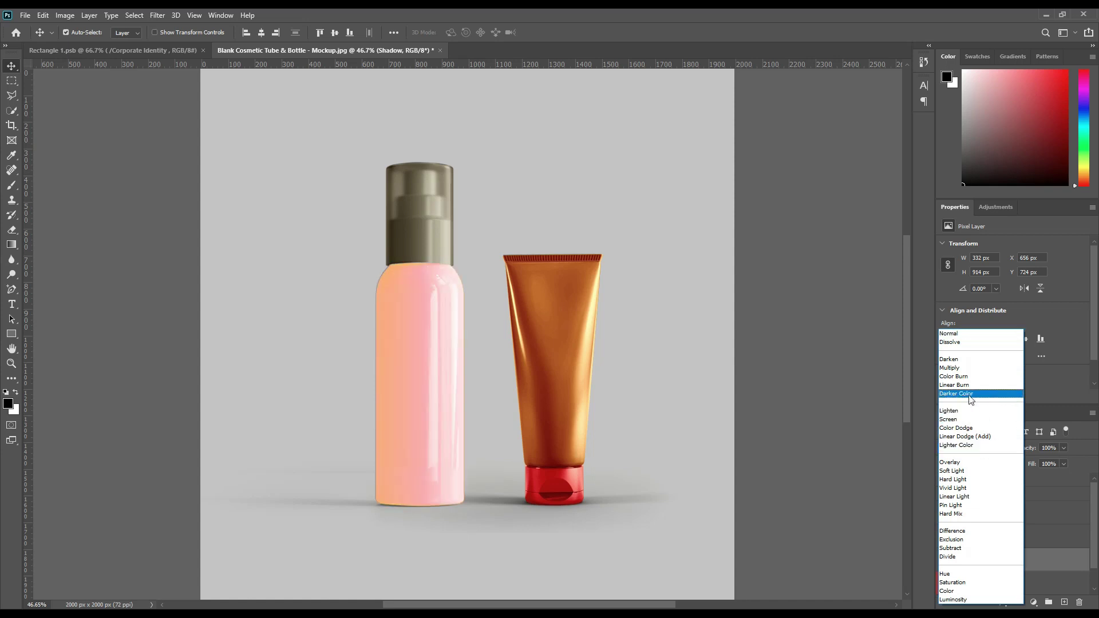
{"action": "left_click", "coordinate": [954, 385]}
- Set Midtone to Linear Dodge (Add) and apply Levels with input black 167
{"action": "left_click", "coordinate": [945, 537]}
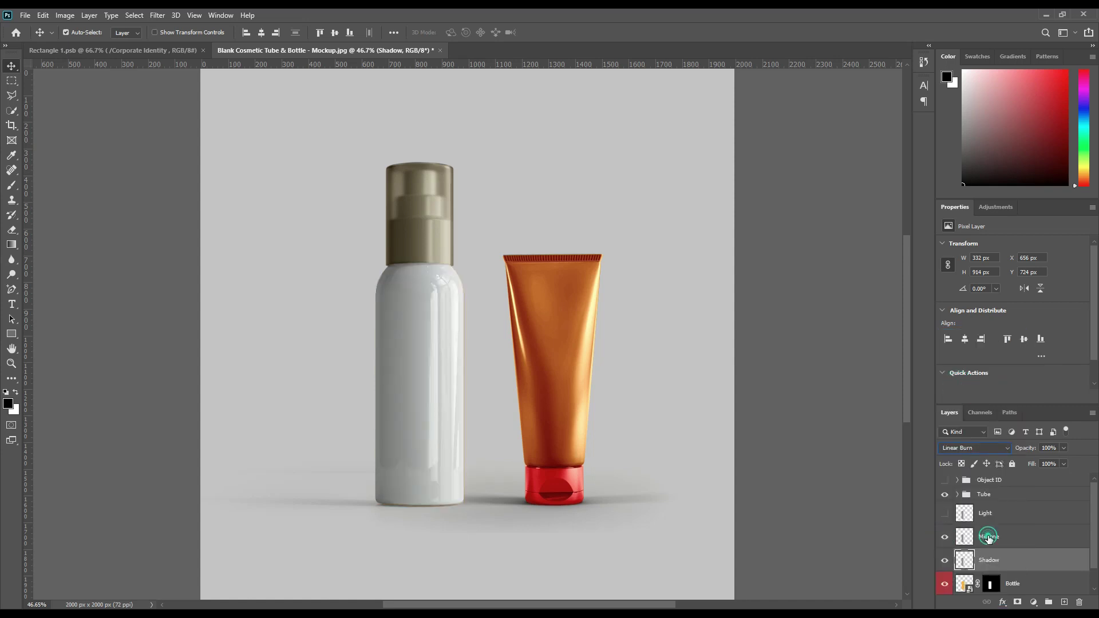
{"action": "left_click", "coordinate": [988, 538]}
{"action": "left_click", "coordinate": [981, 447]}
{"action": "left_click", "coordinate": [979, 437]}
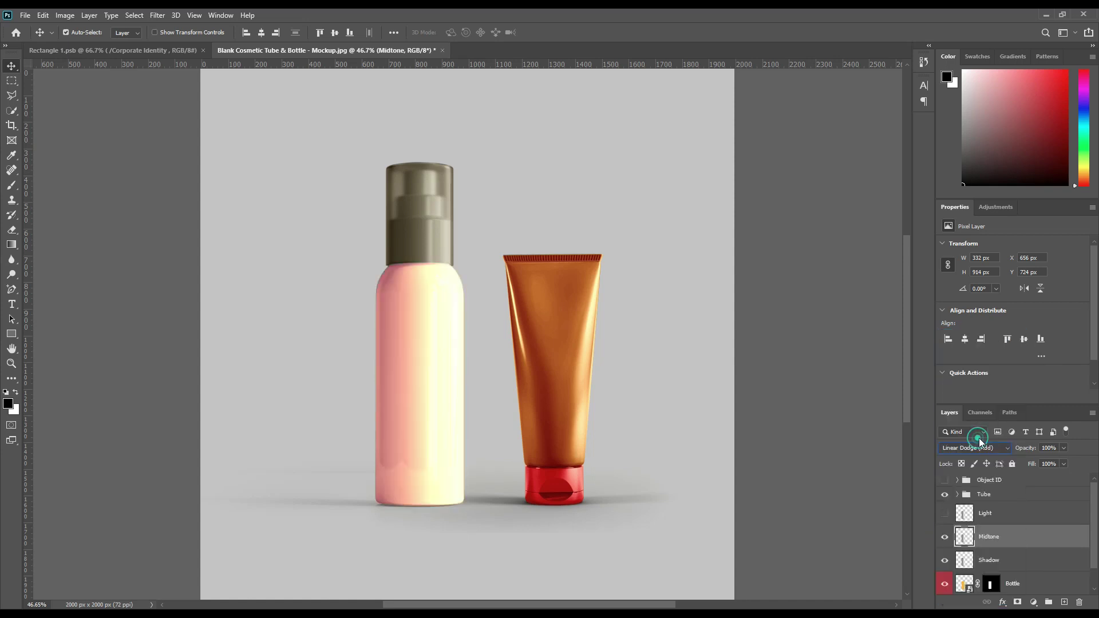
{"action": "left_click", "coordinate": [73, 16]}
{"action": "mouse_move", "coordinate": [82, 45]}
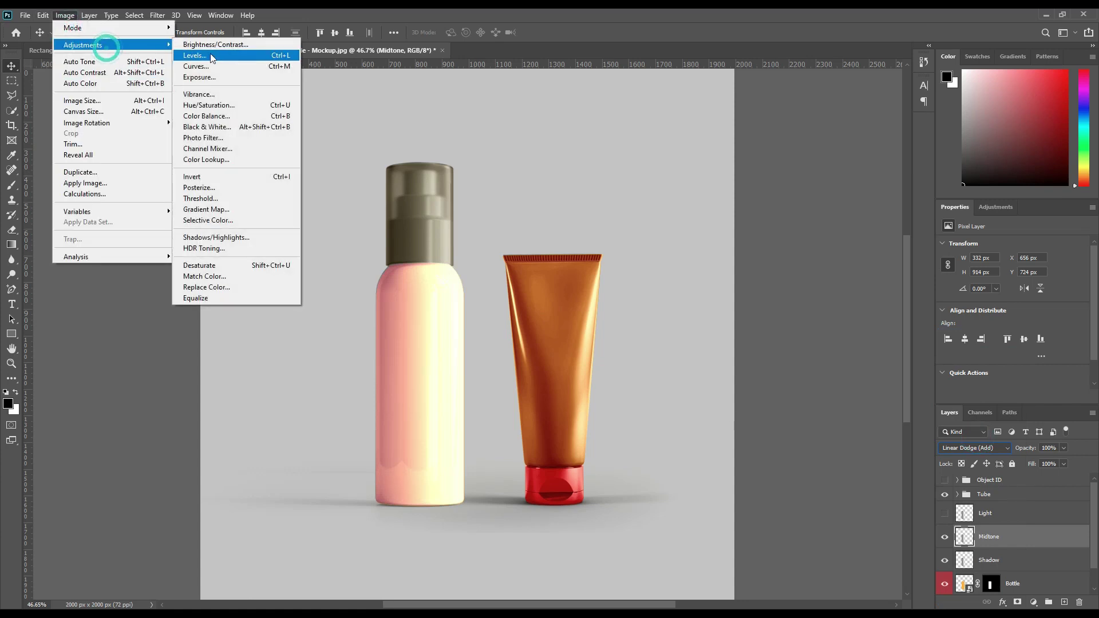
{"action": "left_click", "coordinate": [212, 57]}
{"action": "left_click_drag", "start_coordinate": [720, 416], "coordinate": [812, 414]}
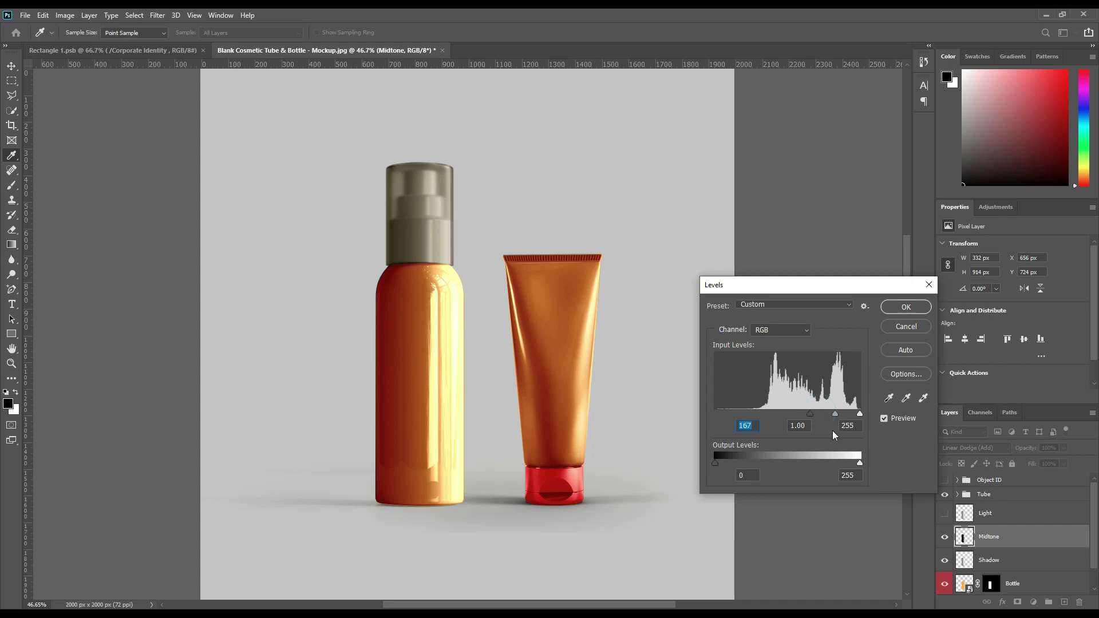
{"action": "left_click_drag", "start_coordinate": [859, 463], "coordinate": [764, 462]}
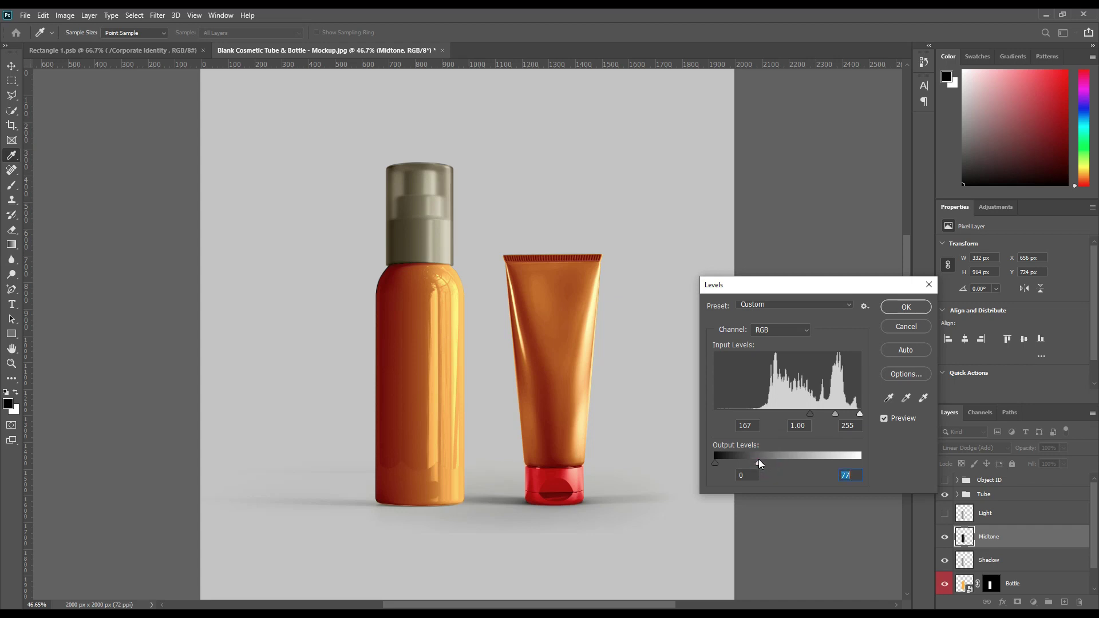
{"action": "left_click", "coordinate": [906, 307]}
{"action": "key", "text": "v"}
- Set Light to Screen and apply Levels with input black 197, output white 150
{"action": "left_click", "coordinate": [945, 513]}
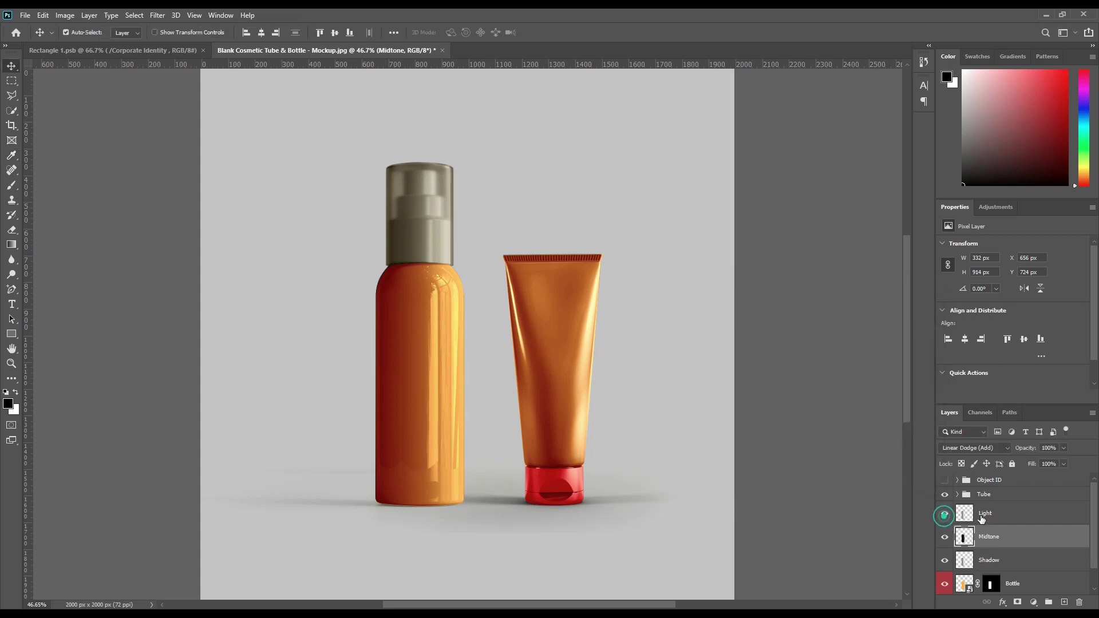
{"action": "left_click", "coordinate": [988, 513]}
{"action": "left_click", "coordinate": [973, 447]}
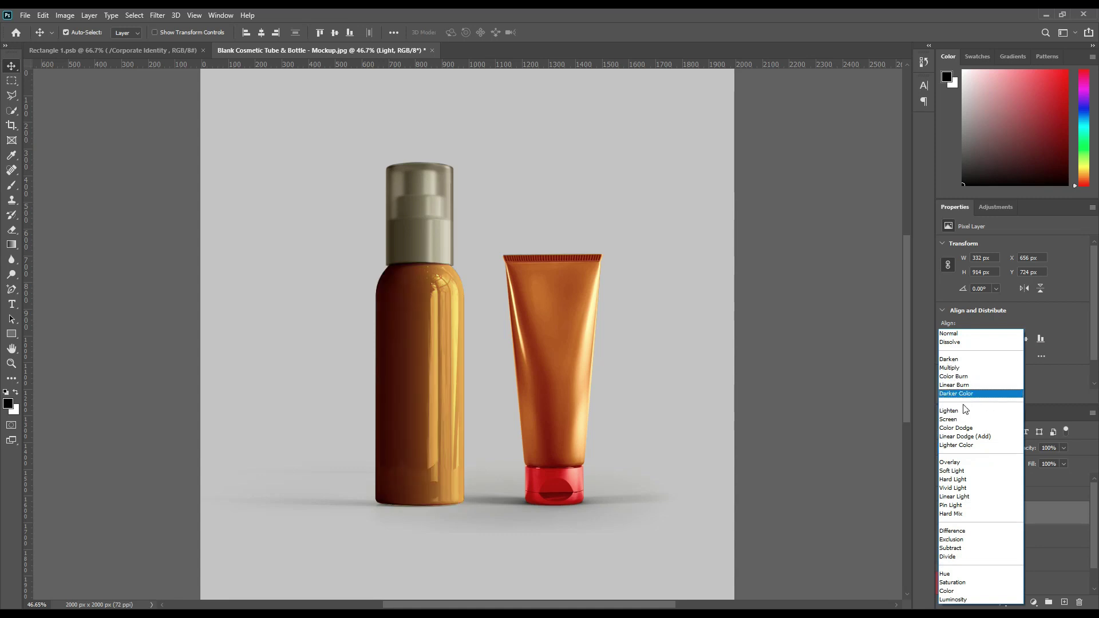
{"action": "left_click", "coordinate": [948, 419]}
{"action": "left_click", "coordinate": [57, 15]}
{"action": "mouse_move", "coordinate": [82, 45]}
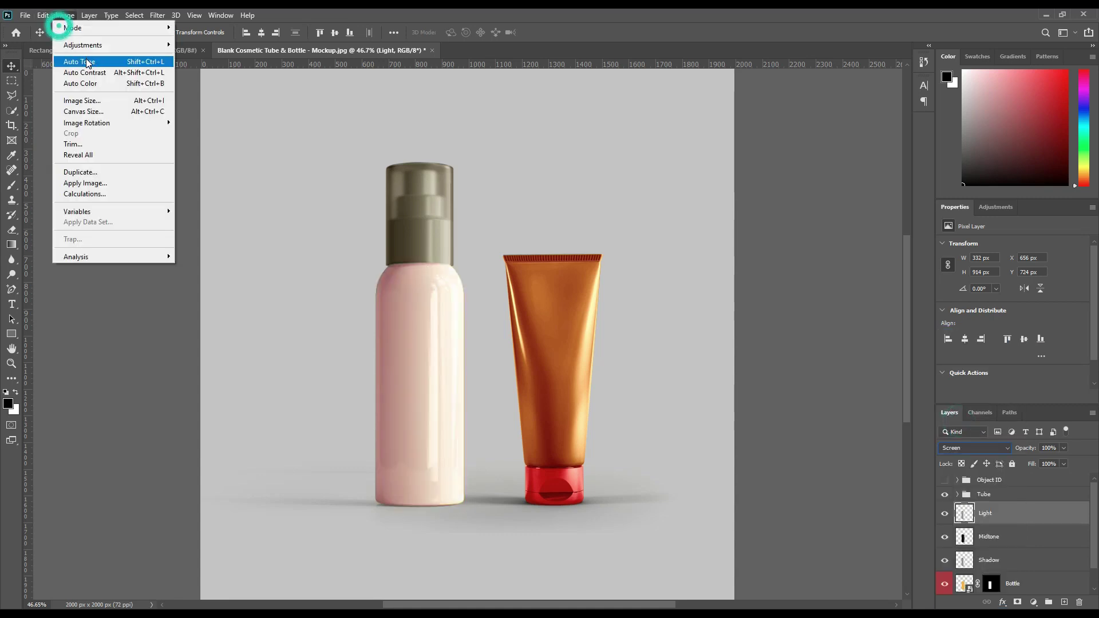
{"action": "left_click", "coordinate": [198, 55]}
{"action": "left_click_drag", "start_coordinate": [714, 413], "coordinate": [828, 414]}
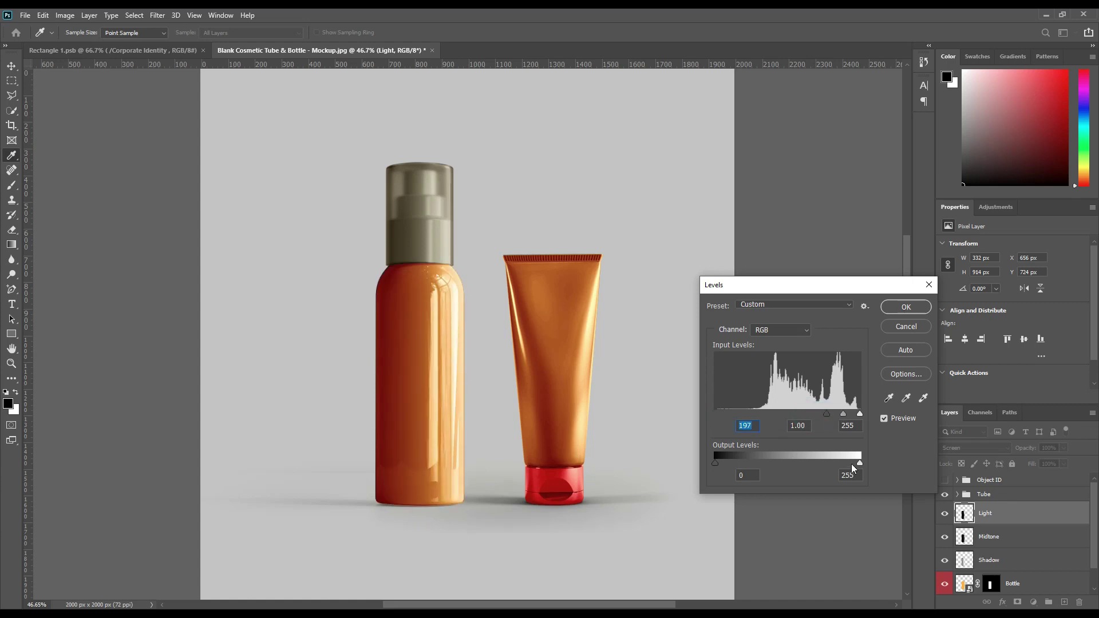
{"action": "left_click_drag", "start_coordinate": [860, 462], "coordinate": [800, 463]}
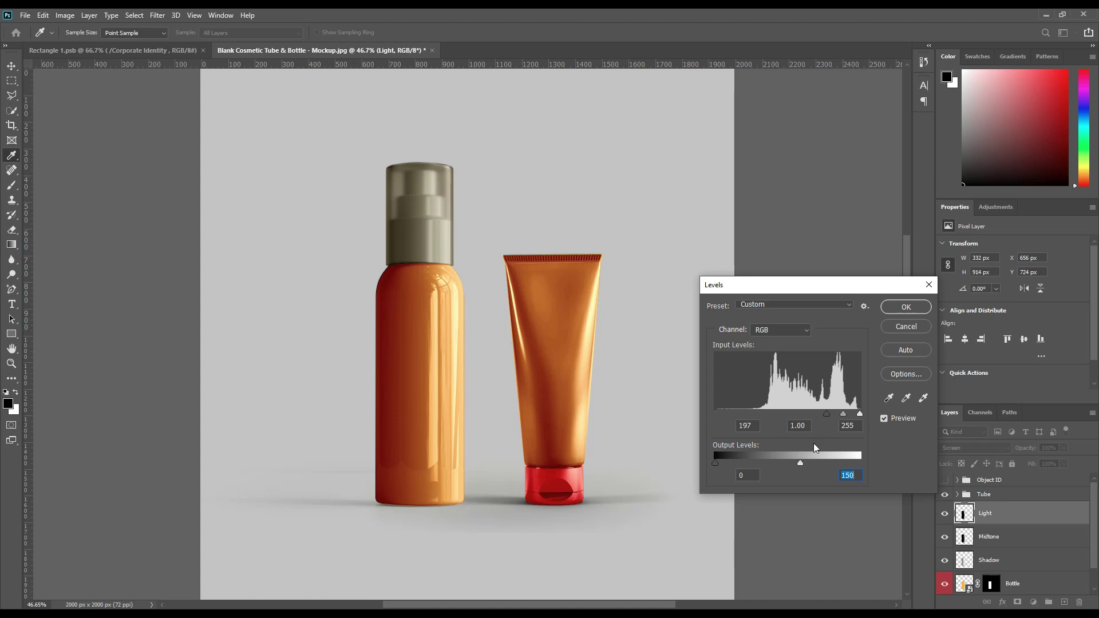
{"action": "left_click", "coordinate": [905, 306]}
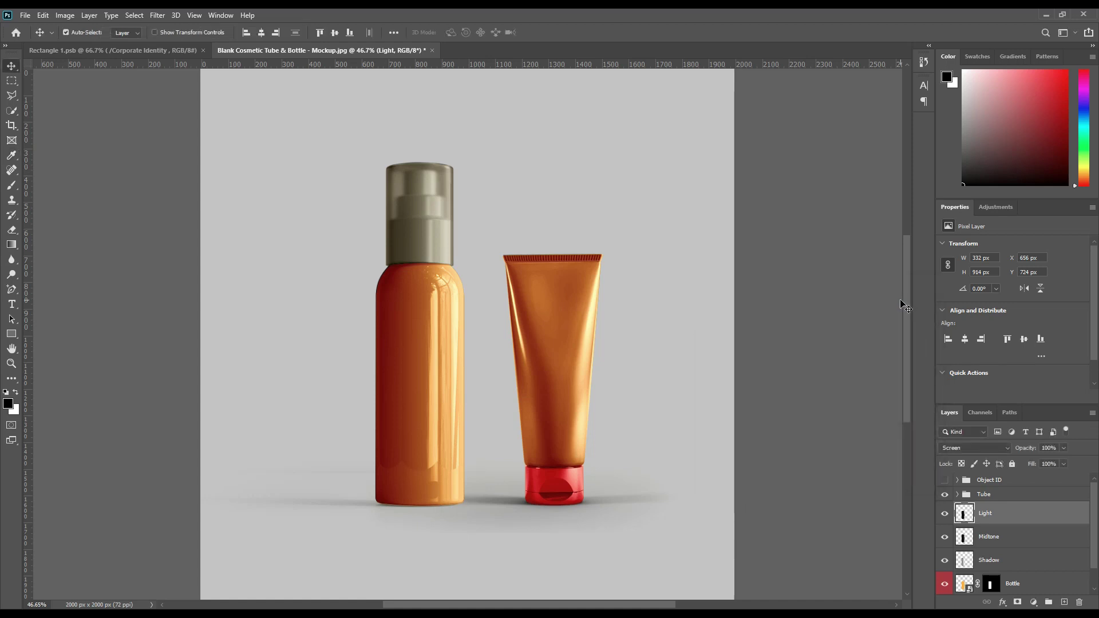
- Group the bottle's Light, Midtone and Shadow layers as FX
{"action": "left_click", "coordinate": [1001, 560], "text": "shift"}
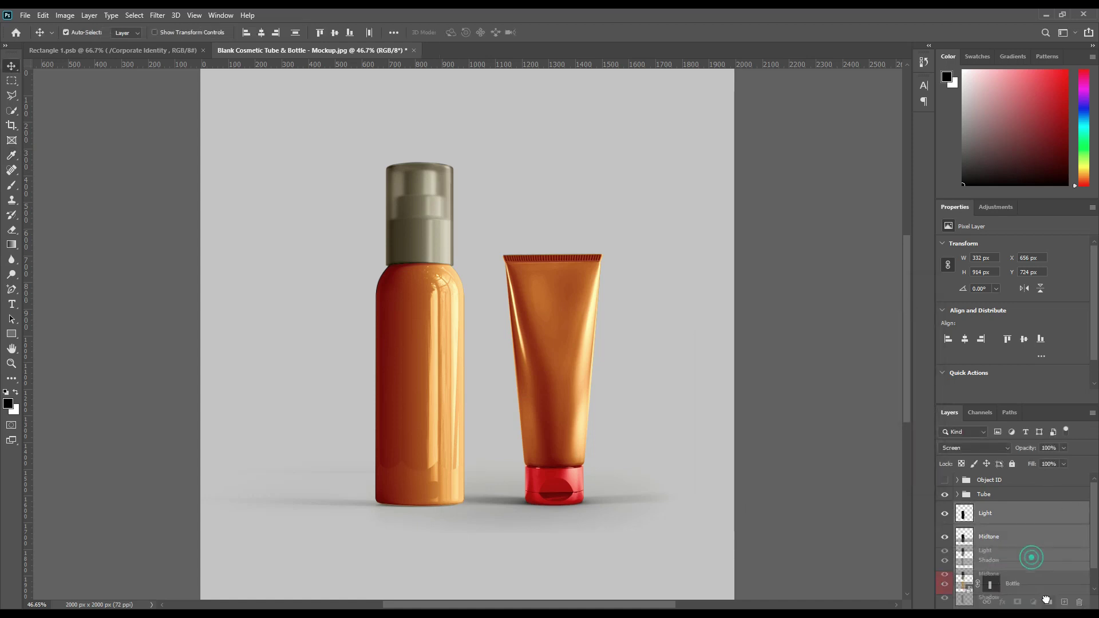
{"action": "left_click", "coordinate": [1048, 602]}
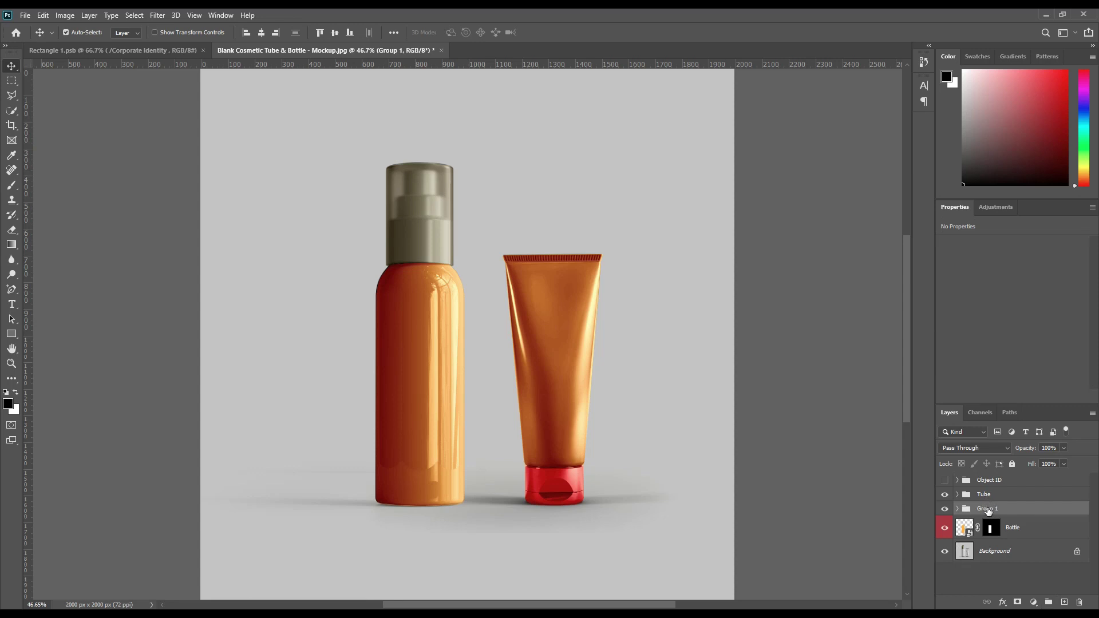
{"action": "left_click", "coordinate": [988, 508]}
{"action": "type", "text": "FX"}
{"action": "key", "text": "Return"}
- Group FX together with the Bottle layer into a group named Bottle
{"action": "left_click", "coordinate": [1034, 533]}
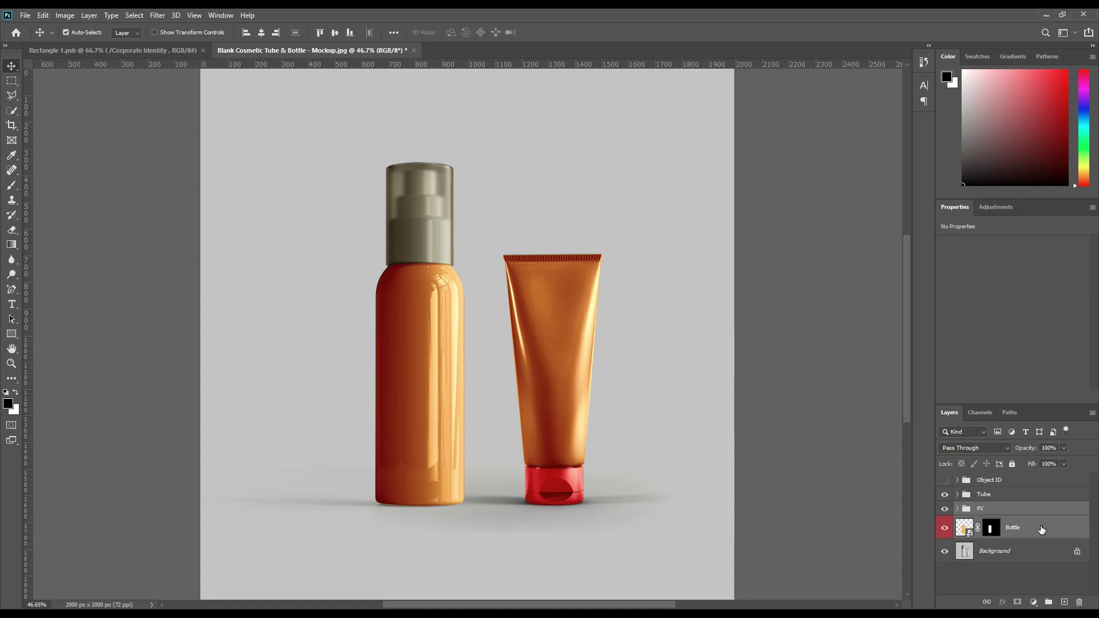
{"action": "left_click_drag", "start_coordinate": [1041, 530], "coordinate": [1048, 602]}
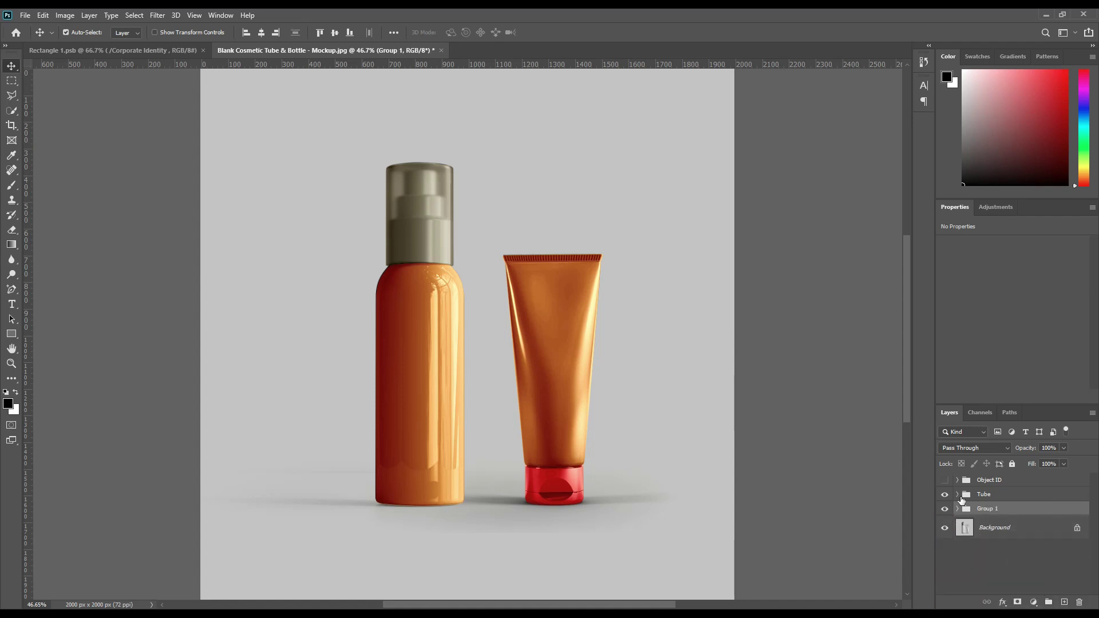
{"action": "double_click", "coordinate": [988, 509]}
{"action": "key", "text": "Return"}
- Open the Bottle label smart object and copy the 1.psd poster layers into it
{"action": "left_click", "coordinate": [957, 508]}
{"action": "double_click", "coordinate": [974, 543]}
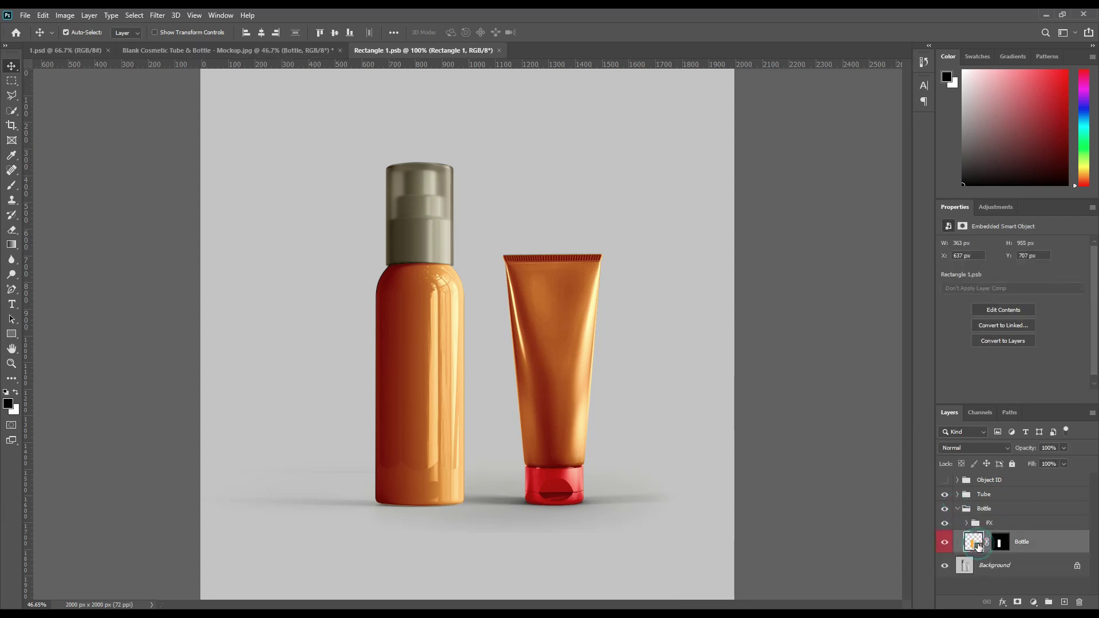
{"action": "left_click", "coordinate": [66, 50]}
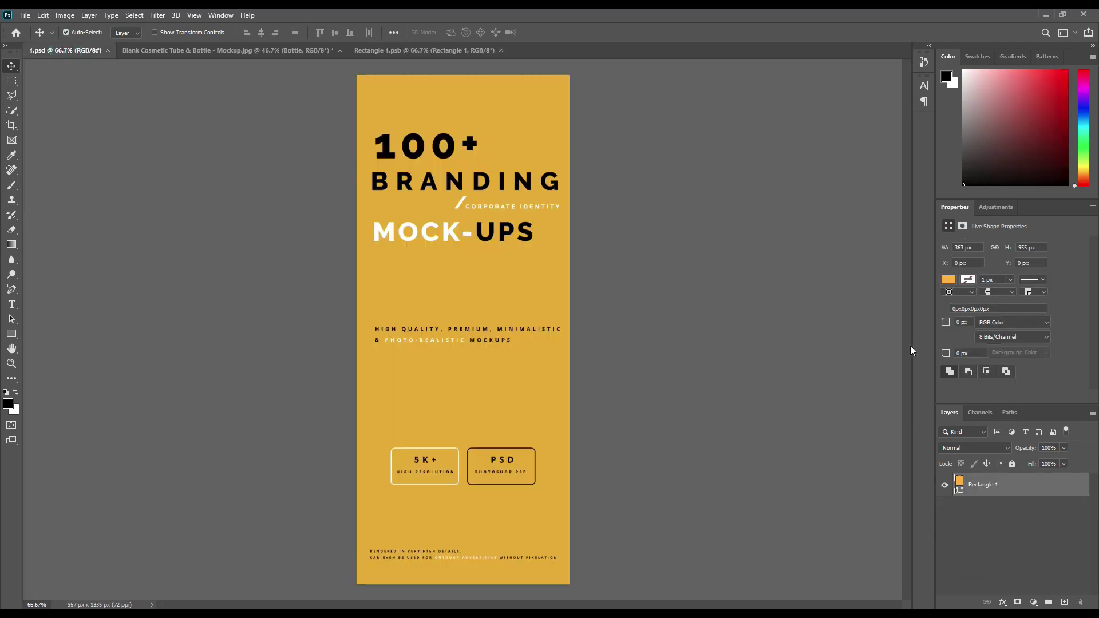
{"action": "left_click", "coordinate": [987, 485]}
{"action": "scroll", "coordinate": [1009, 580], "scroll_direction": "down", "scroll_amount": 5}
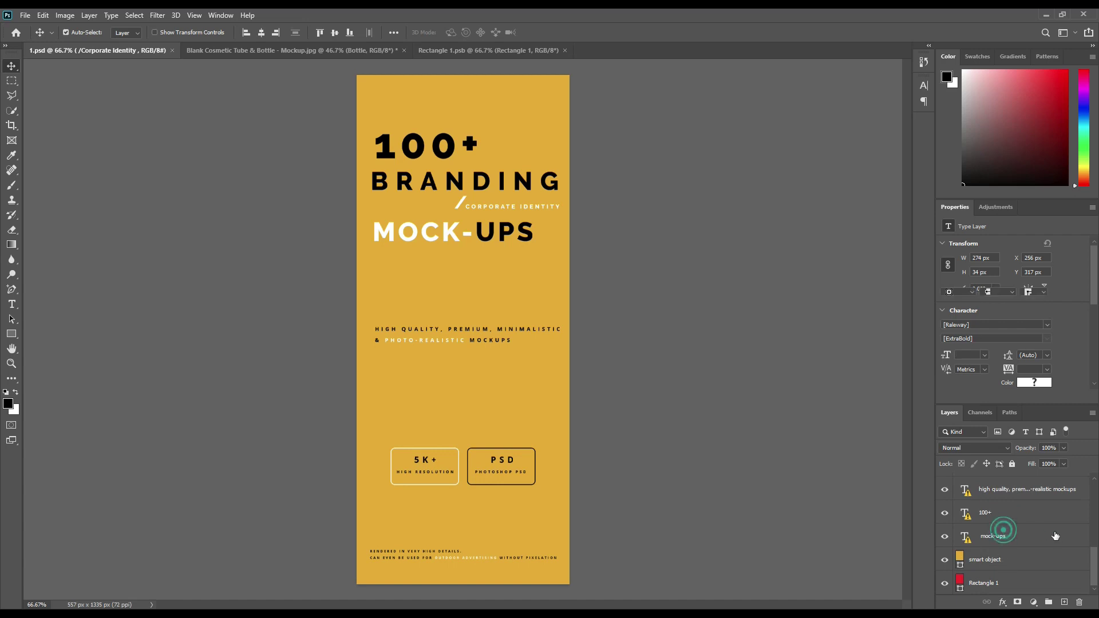
{"action": "left_click", "coordinate": [996, 535], "text": "shift"}
{"action": "mouse_move", "coordinate": [995, 535]}
{"action": "left_mouse_down"}
{"action": "mouse_move", "coordinate": [414, 52]}
{"action": "mouse_move", "coordinate": [573, 312]}
{"action": "left_mouse_up"}
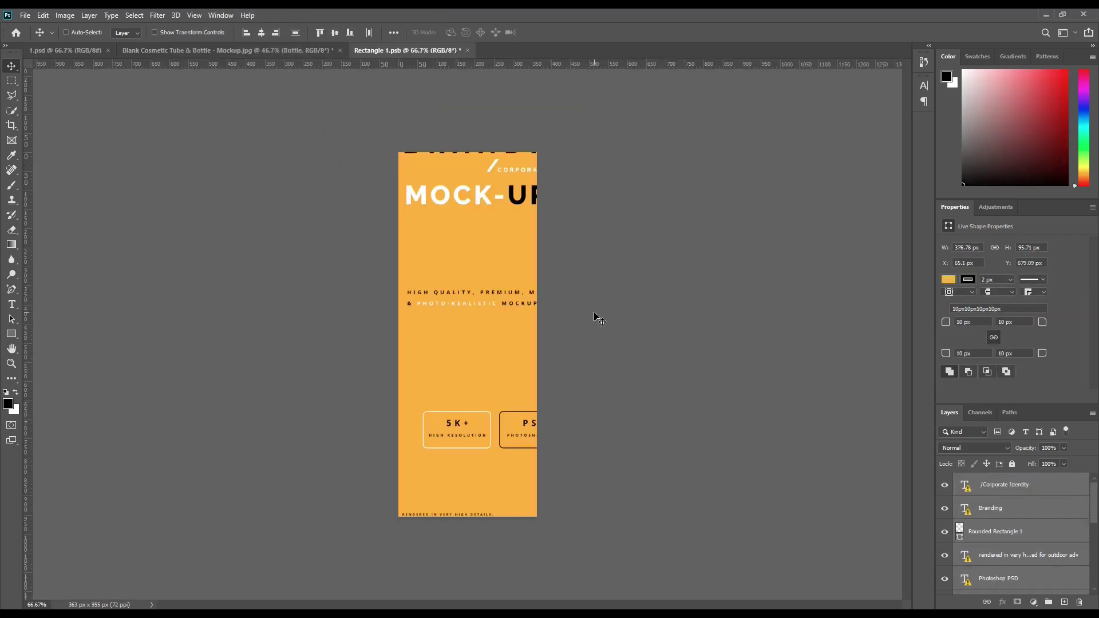
{"action": "left_click", "coordinate": [547, 409]}
- Scale the poster text to 61.9% and centre it on the label
{"action": "left_click_drag", "start_coordinate": [590, 313], "coordinate": [518, 309]}
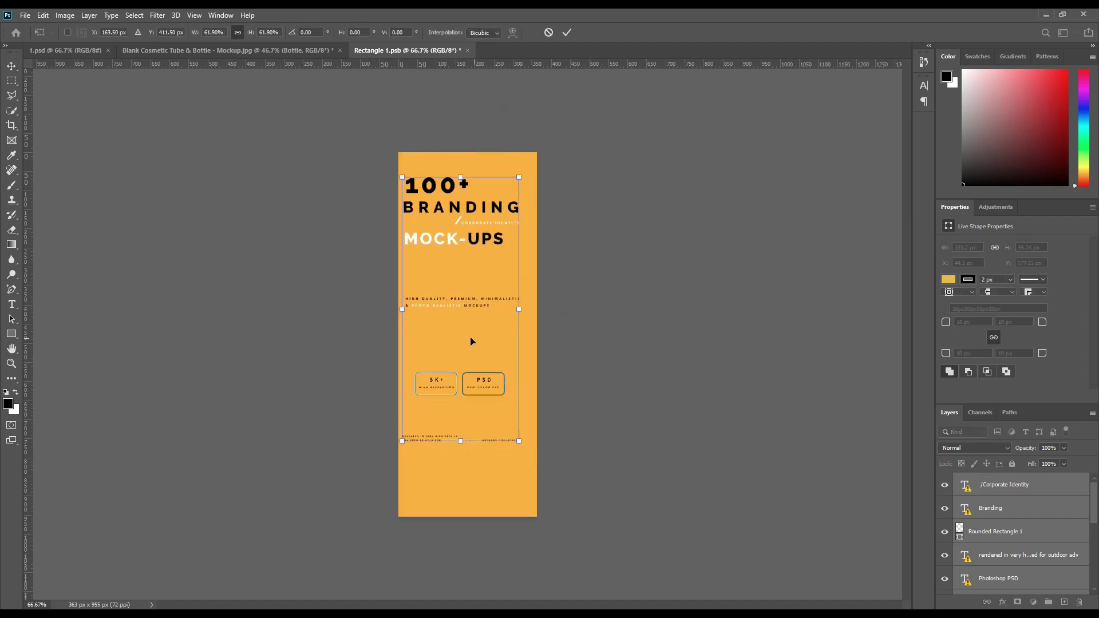
{"action": "left_click_drag", "start_coordinate": [470, 342], "coordinate": [480, 379]}
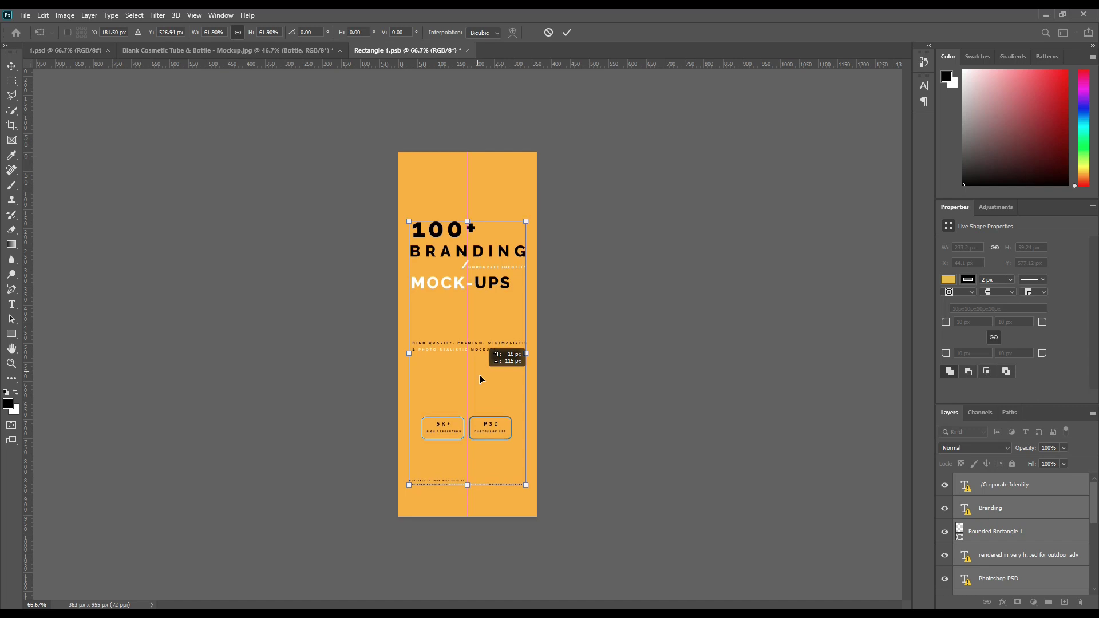
{"action": "left_click_drag", "start_coordinate": [479, 379], "coordinate": [481, 374]}
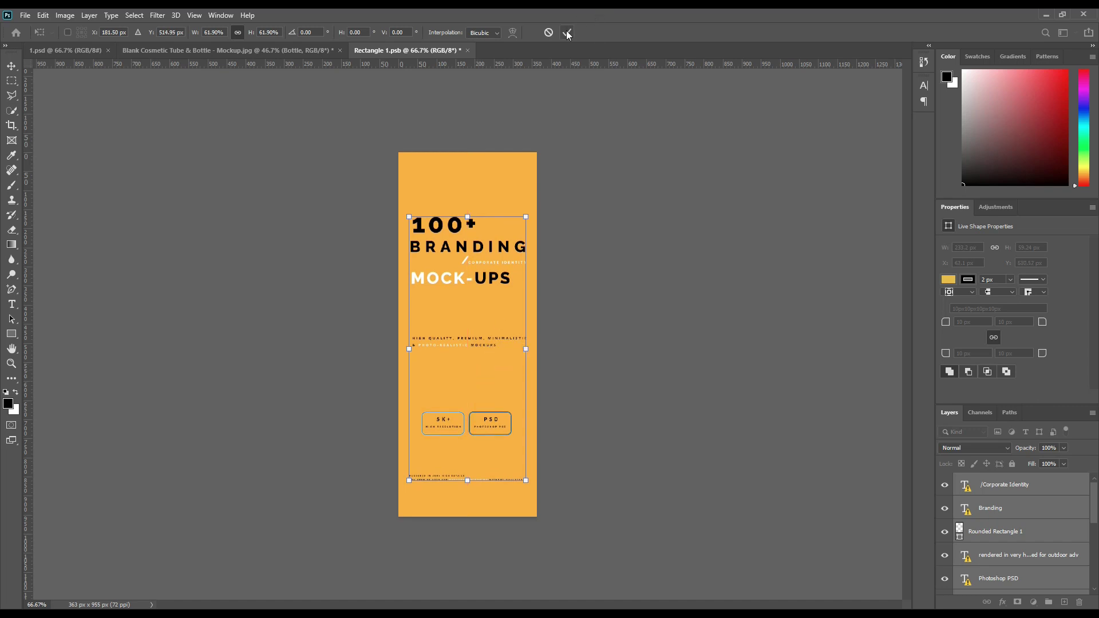
{"action": "left_click", "coordinate": [567, 33]}
- Save the label smart object, retrying after an error message
{"action": "left_click", "coordinate": [25, 15]}
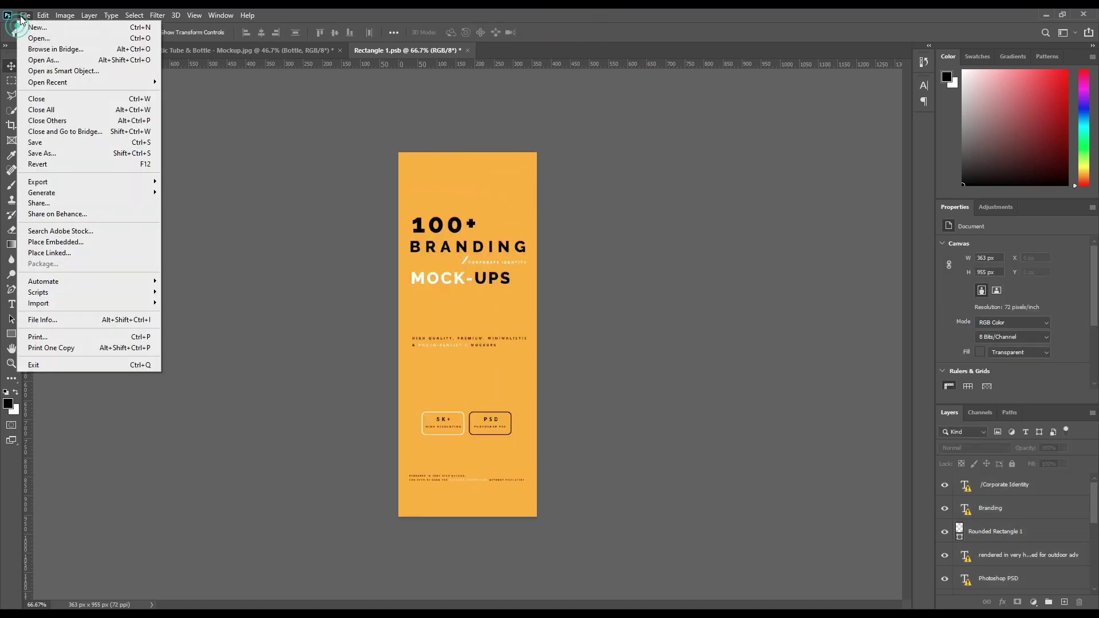
{"action": "left_click", "coordinate": [55, 144]}
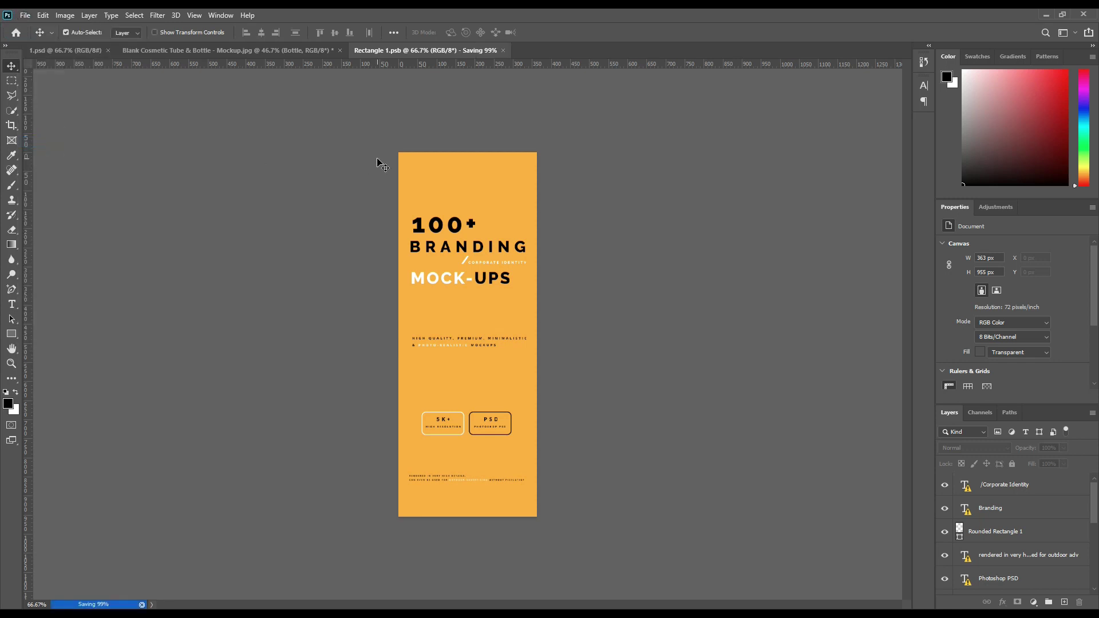
{"action": "left_click", "coordinate": [490, 388]}
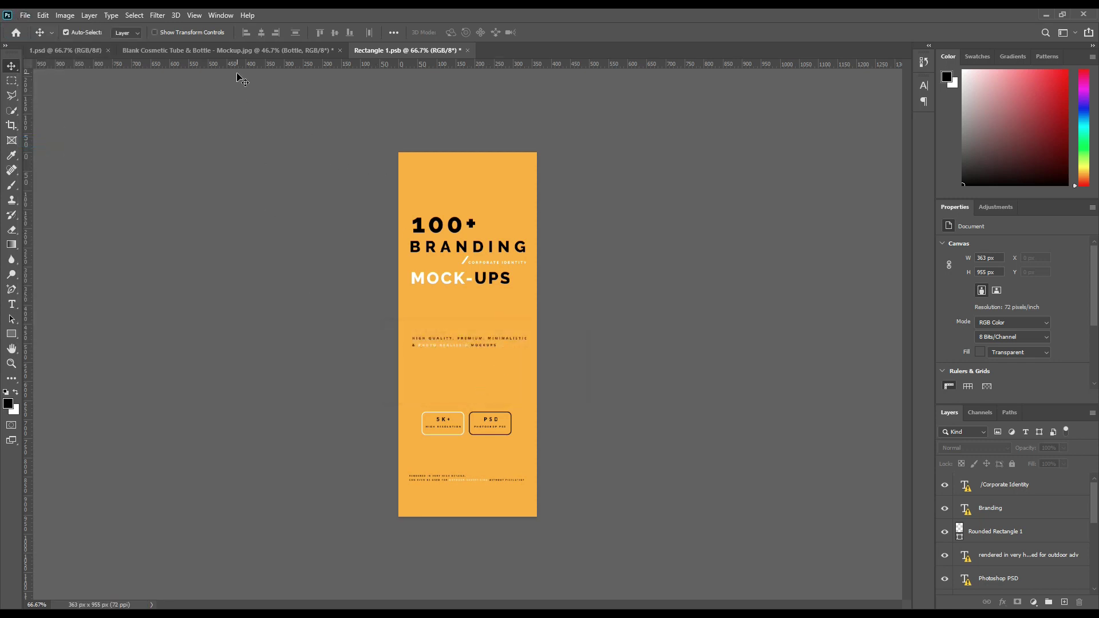
{"action": "left_click", "coordinate": [26, 16]}
{"action": "left_click", "coordinate": [55, 143]}
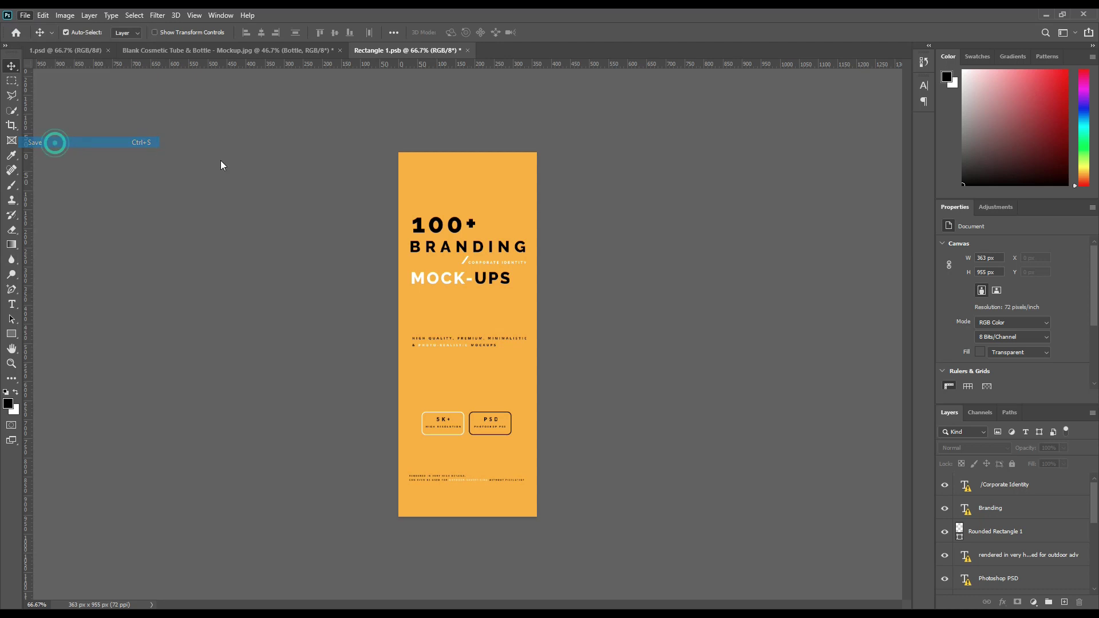
{"action": "left_click", "coordinate": [278, 53]}
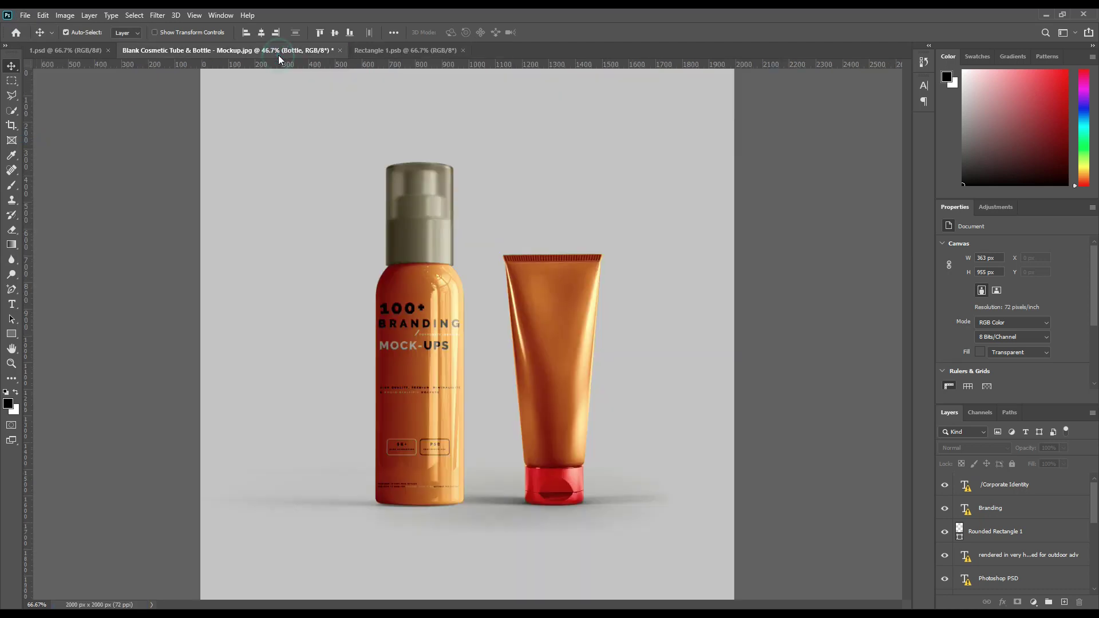
- Open the Tube smart object's embedded label contents from the Layers panel
{"action": "left_click", "coordinate": [563, 394]}
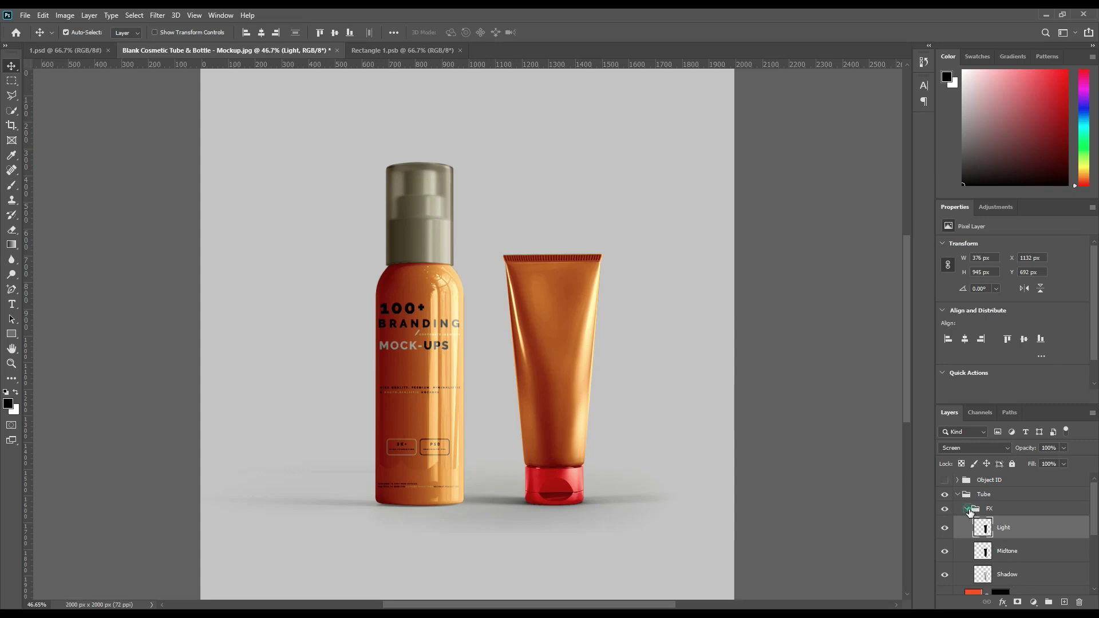
{"action": "left_click", "coordinate": [968, 510]}
{"action": "scroll", "coordinate": [978, 532], "scroll_direction": "down", "scroll_amount": 1}
{"action": "double_click", "coordinate": [977, 538]}
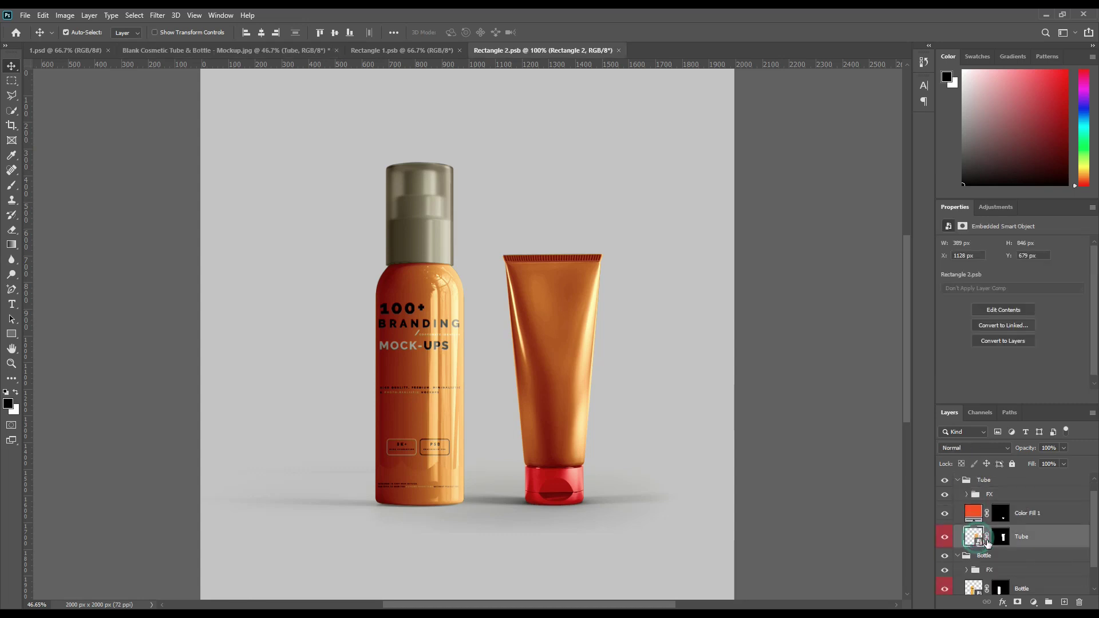
- Copy the branding text and shape layers from Rectangle 1.psb into the tube contents
{"action": "left_click", "coordinate": [428, 48]}
{"action": "left_click", "coordinate": [1002, 484]}
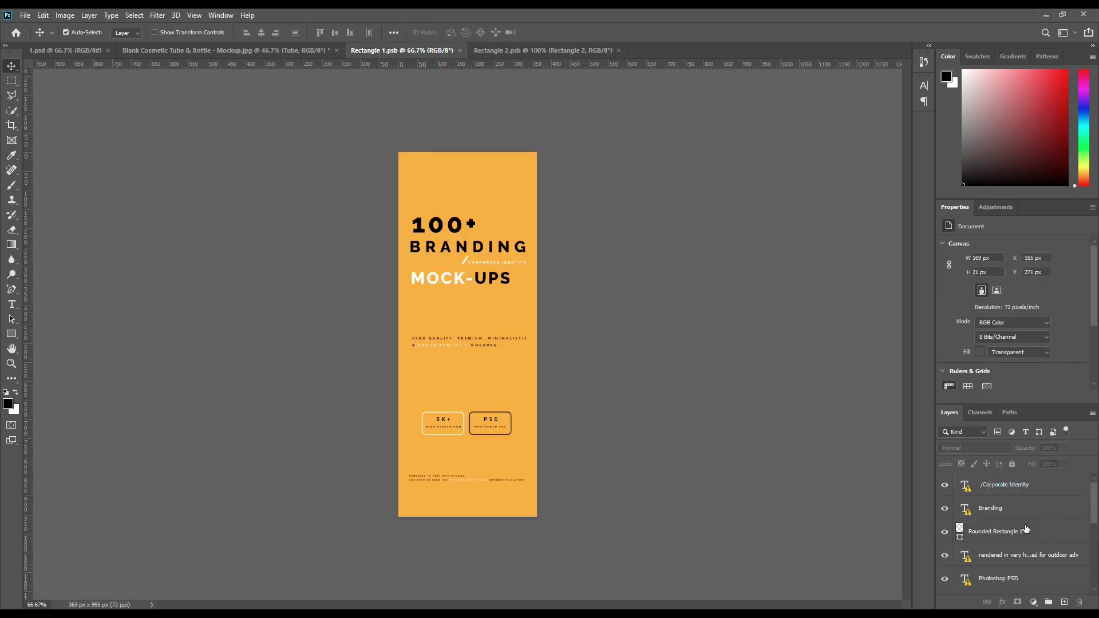
{"action": "scroll", "coordinate": [1026, 529], "scroll_direction": "down", "scroll_amount": 3}
{"action": "left_click", "coordinate": [1006, 561], "text": "shift"}
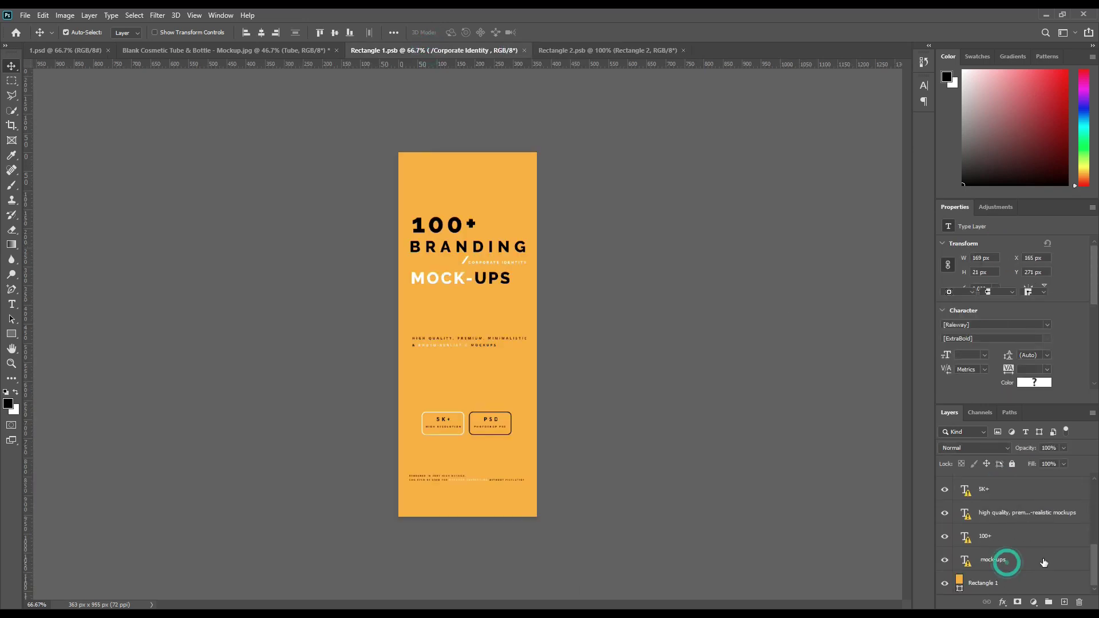
{"action": "mouse_move", "coordinate": [1005, 561]}
{"action": "left_mouse_down"}
{"action": "mouse_move", "coordinate": [555, 55]}
{"action": "mouse_move", "coordinate": [492, 361]}
{"action": "left_mouse_up"}
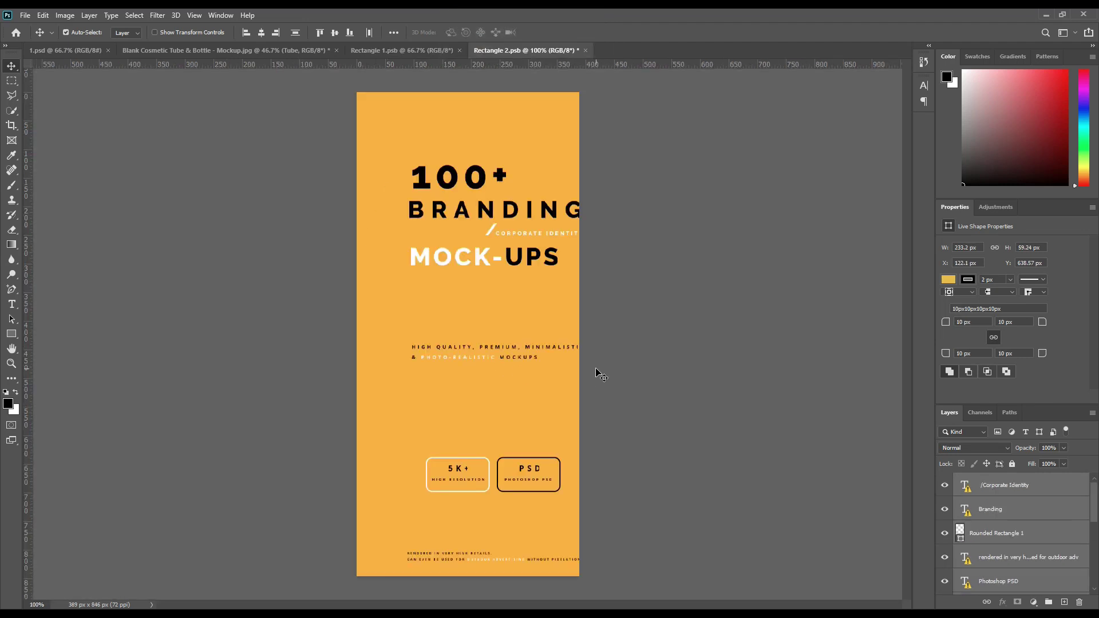
{"action": "left_click", "coordinate": [557, 409]}
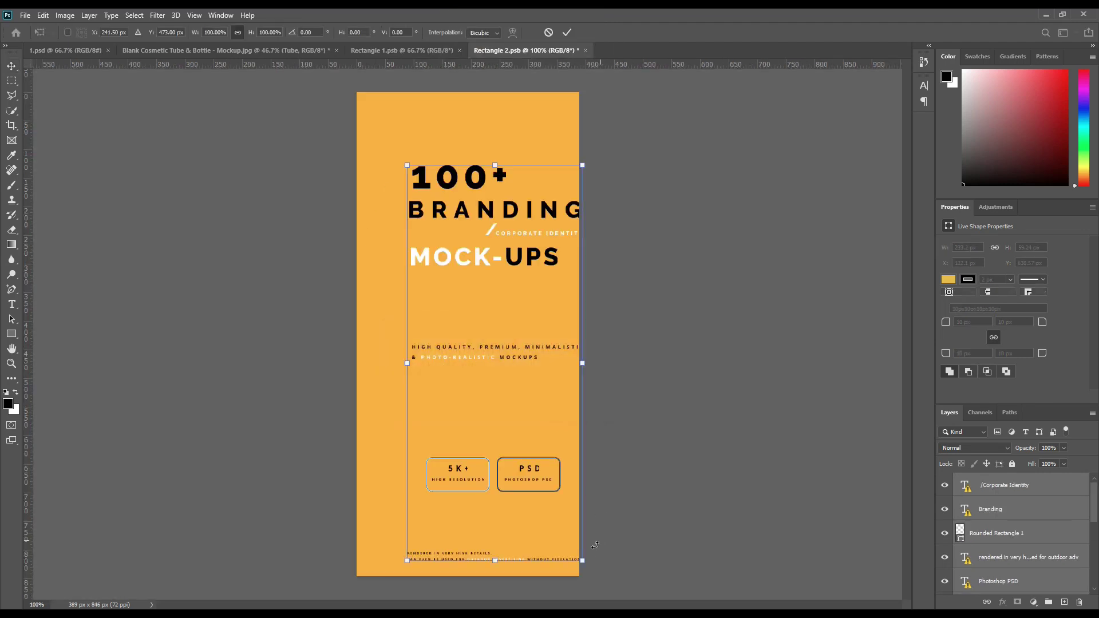
- Scale the label to about 90%, raise it, and save the tube contents
{"action": "mouse_move", "coordinate": [583, 563]}
{"action": "left_mouse_down"}
{"action": "mouse_move", "coordinate": [504, 439]}
{"action": "mouse_move", "coordinate": [514, 477]}
{"action": "left_mouse_up"}
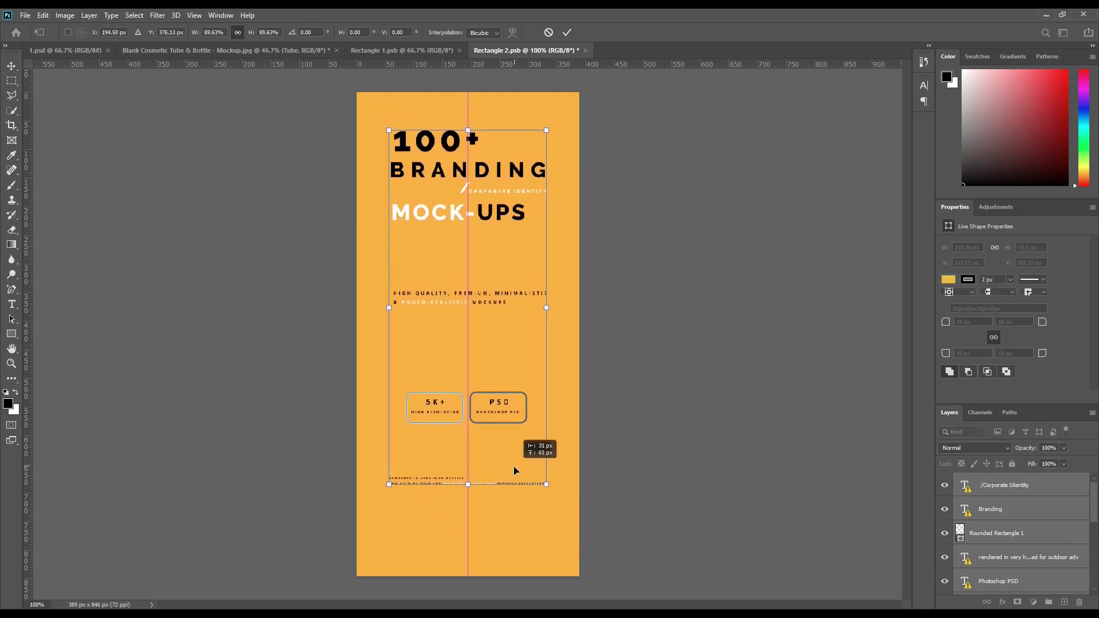
{"action": "left_click", "coordinate": [566, 32]}
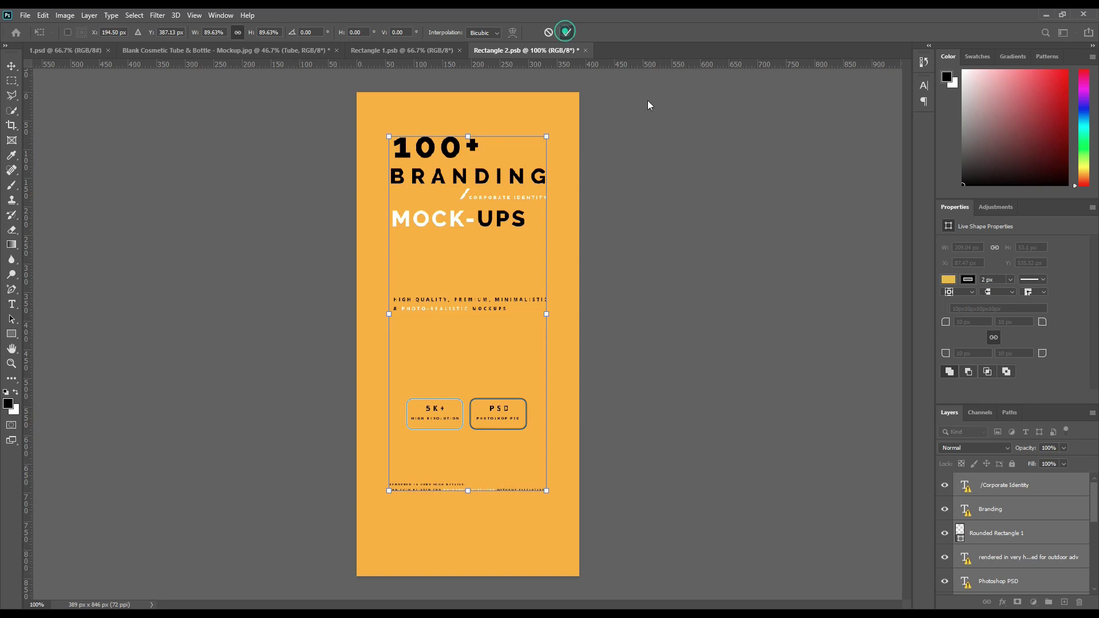
{"action": "left_click", "coordinate": [670, 116]}
{"action": "left_click", "coordinate": [26, 15]}
{"action": "left_click", "coordinate": [75, 150]}
{"action": "left_click", "coordinate": [196, 51]}
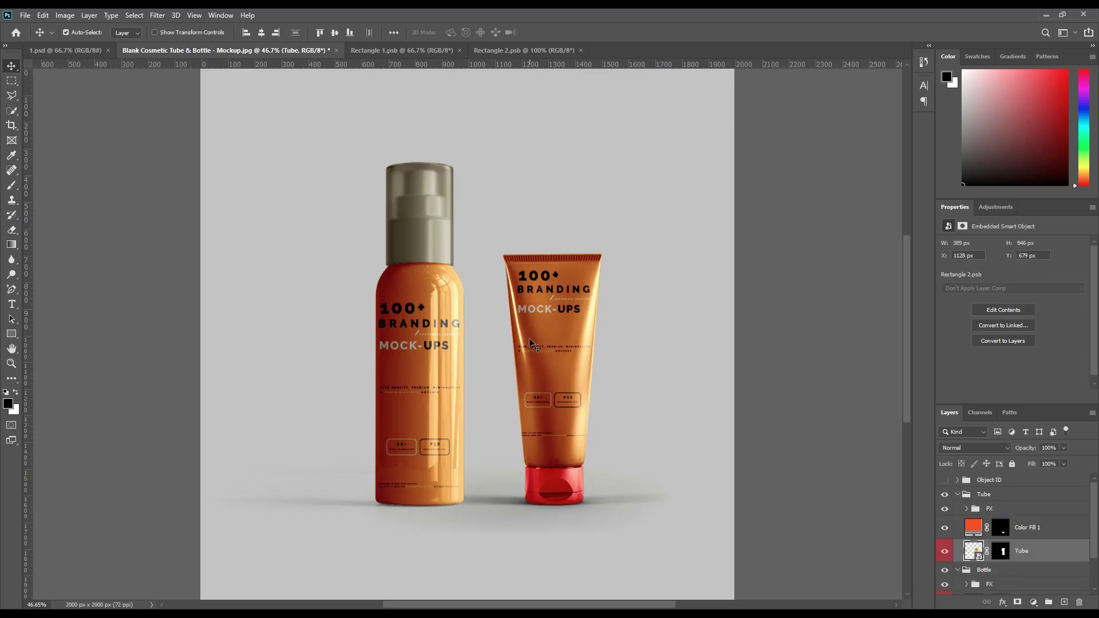
- Load Shapes 1–4 from the Object ID group as one combined selection
{"action": "left_click", "coordinate": [957, 495]}
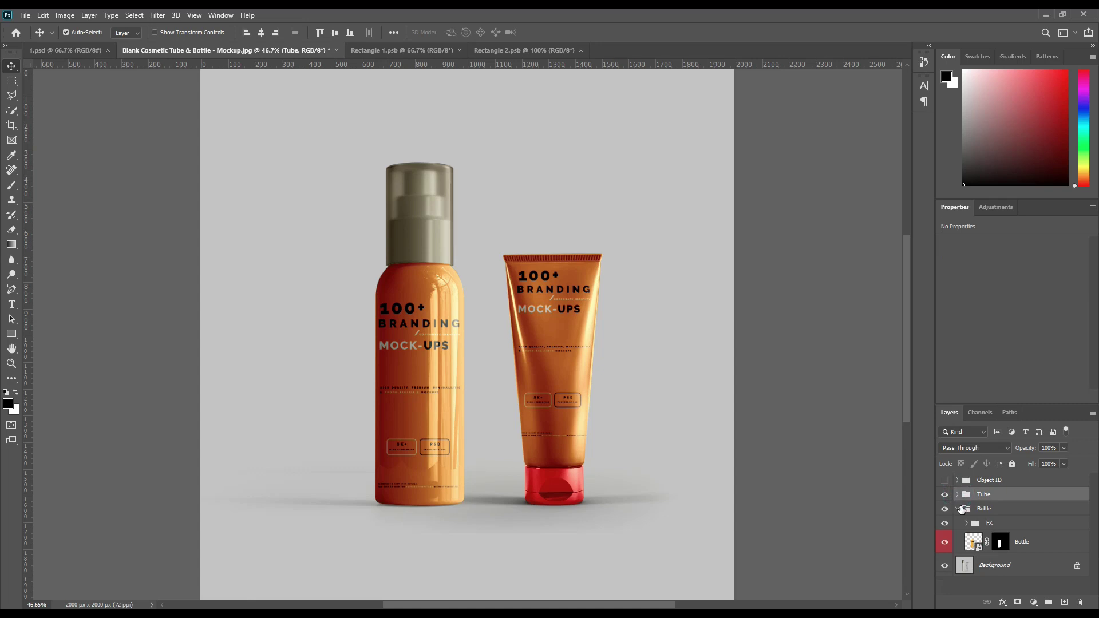
{"action": "left_click", "coordinate": [958, 509]}
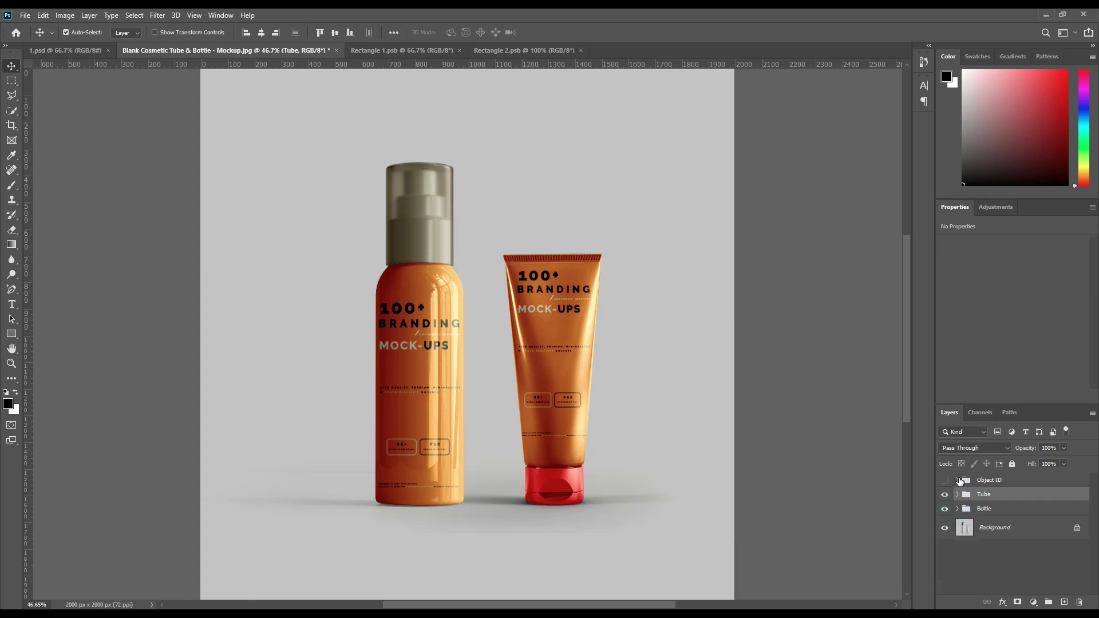
{"action": "left_click", "coordinate": [958, 480]}
{"action": "left_click", "coordinate": [976, 501], "text": "ctrl"}
{"action": "left_click", "coordinate": [975, 524], "text": "ctrl+shift"}
{"action": "left_click", "coordinate": [975, 546], "text": "ctrl+shift"}
{"action": "left_click", "coordinate": [977, 570], "text": "ctrl+shift"}
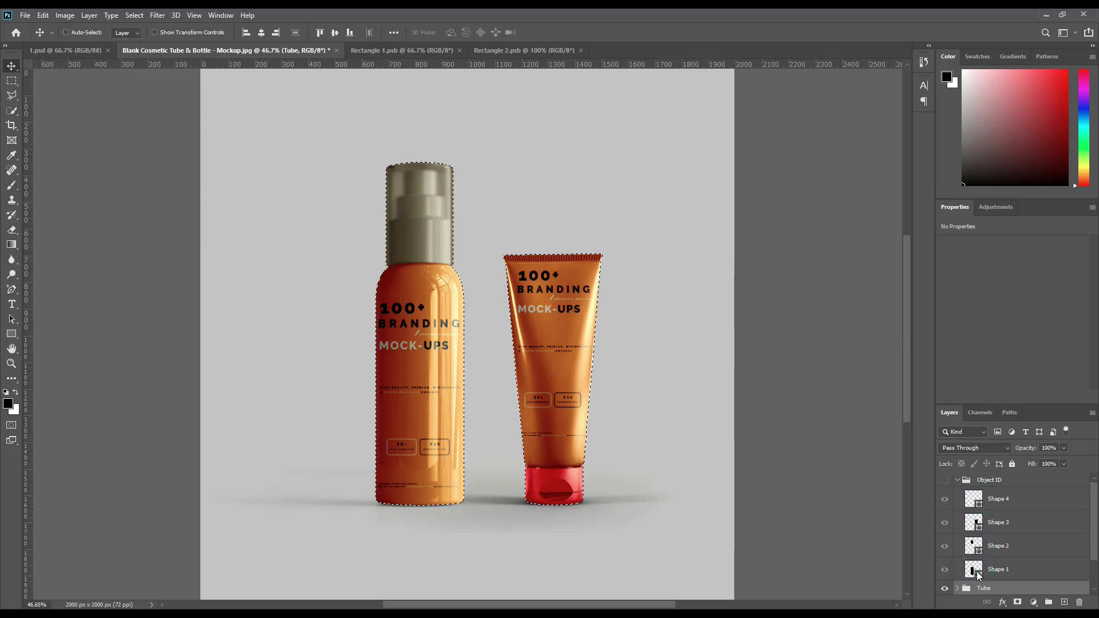
{"action": "left_click", "coordinate": [958, 481]}
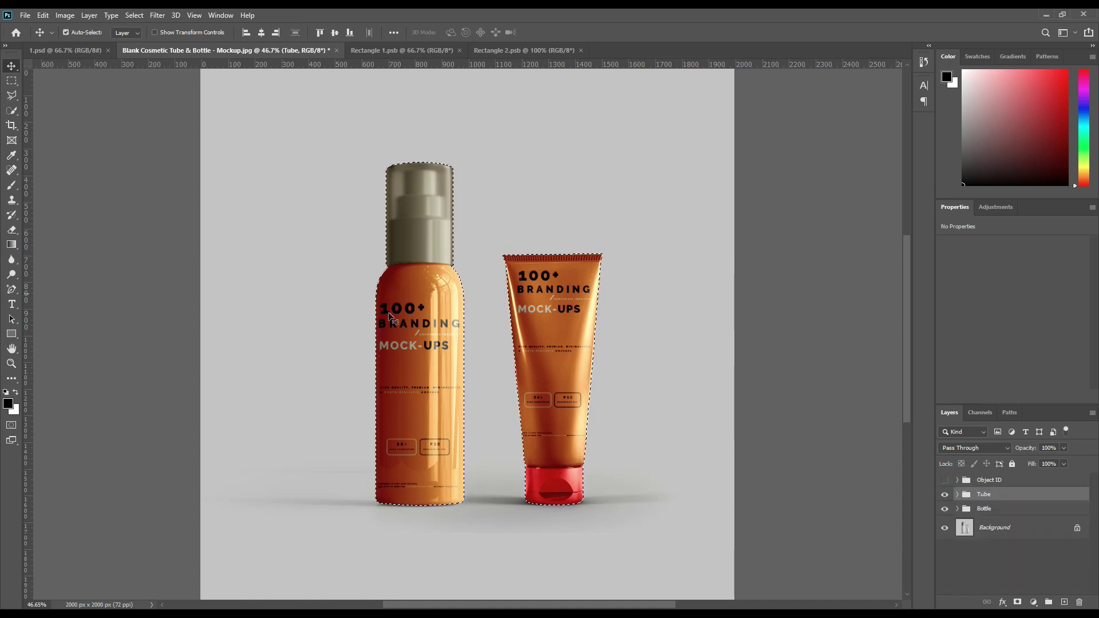
- Invert the selection so the backdrop around bottle and tube is selected
{"action": "left_click", "coordinate": [134, 16]}
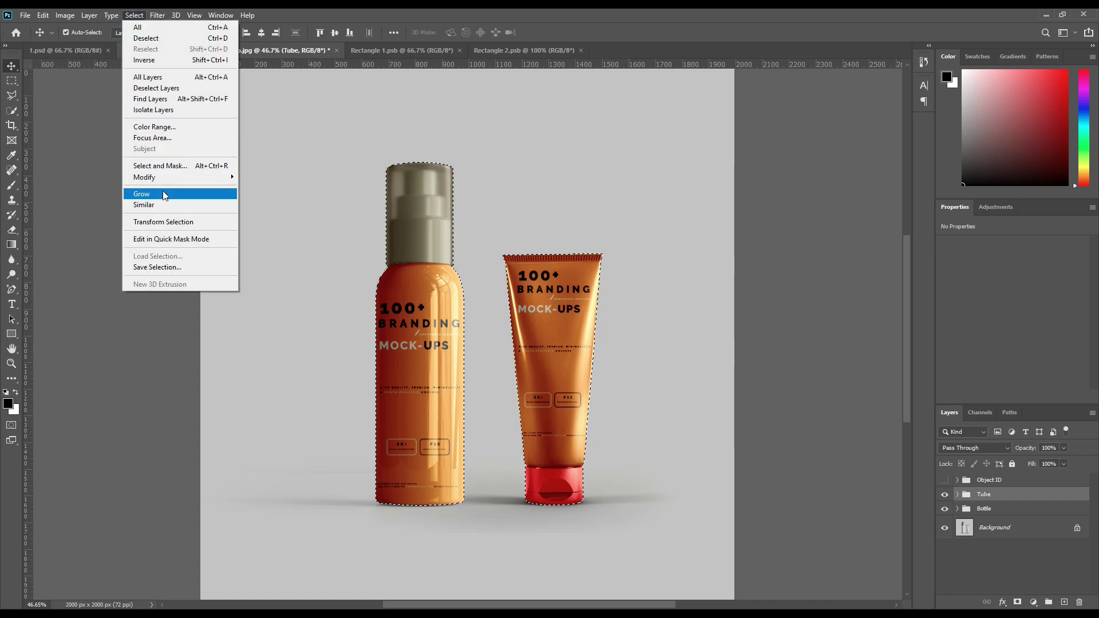
{"action": "left_click", "coordinate": [163, 63]}
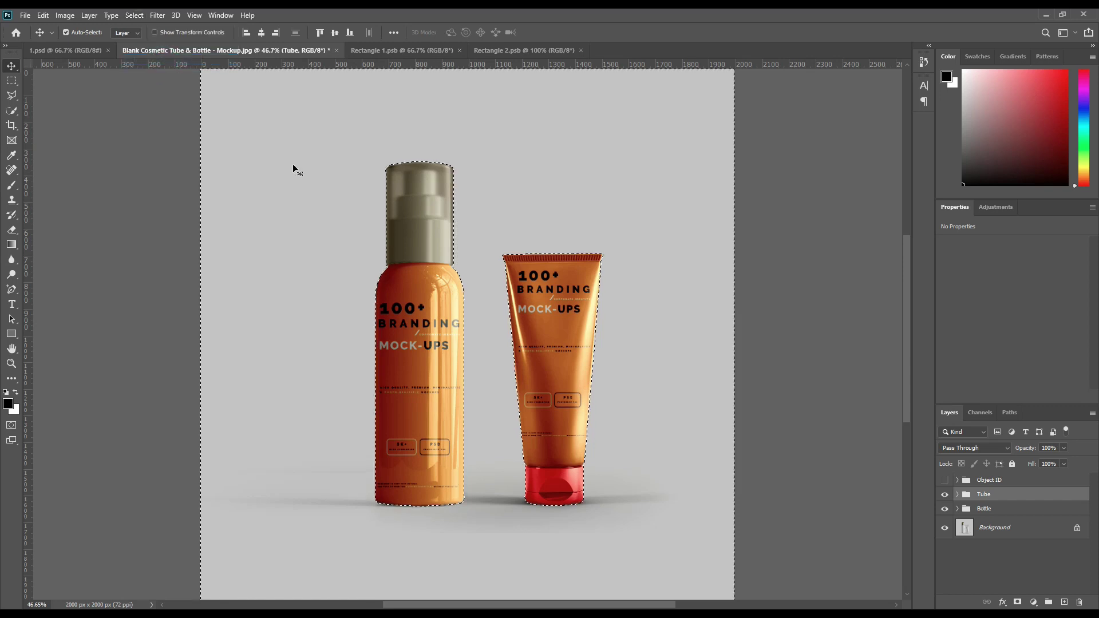
{"action": "left_click", "coordinate": [1000, 526]}
- Add a Solid Color fill sampled from the tube's orange, blended in Linear Burn mode
{"action": "left_click", "coordinate": [1033, 602]}
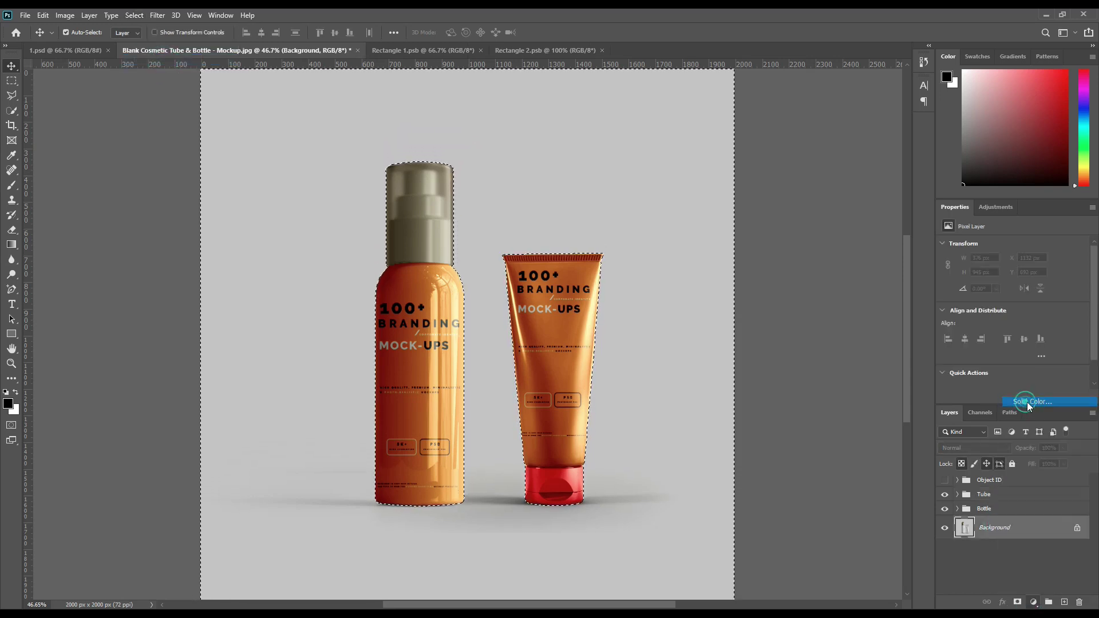
{"action": "left_click", "coordinate": [1026, 402]}
{"action": "left_click", "coordinate": [564, 327]}
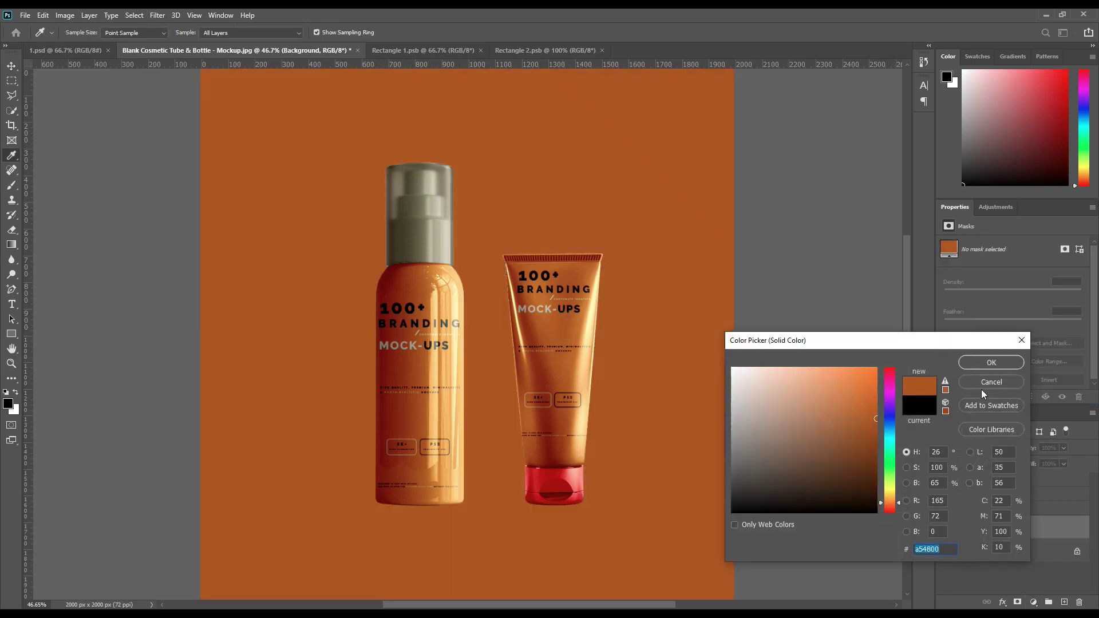
{"action": "left_click", "coordinate": [990, 362]}
{"action": "left_click", "coordinate": [992, 448]}
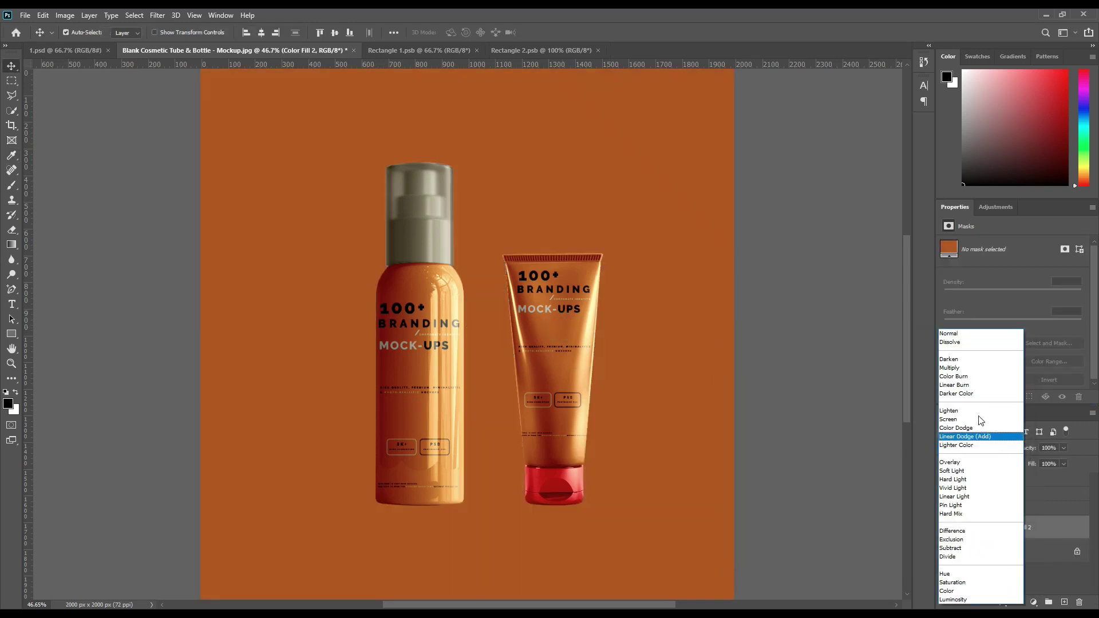
{"action": "left_click", "coordinate": [962, 385]}
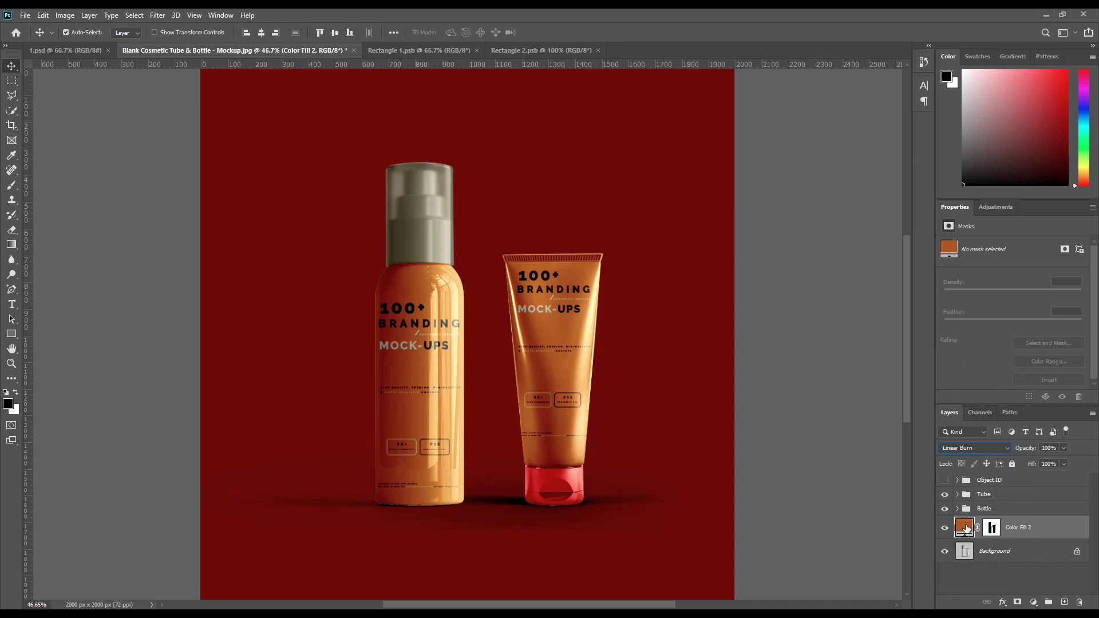
- Refine Color Fill 2 to a more saturated warm orange in the Color Picker
{"action": "double_click", "coordinate": [965, 526]}
{"action": "left_click", "coordinate": [590, 352]}
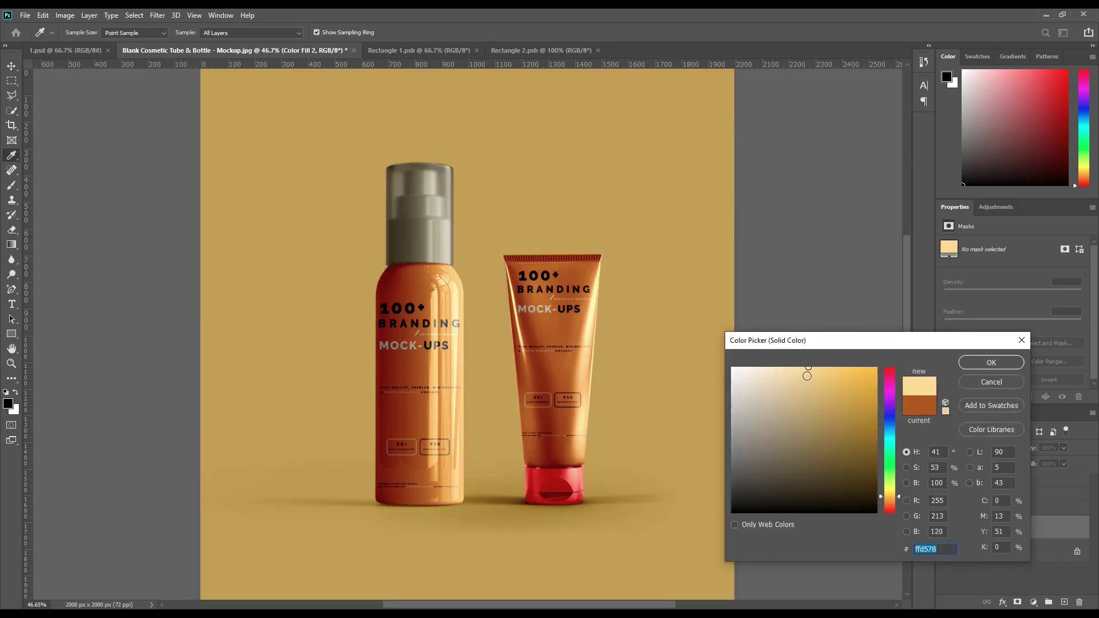
{"action": "mouse_move", "coordinate": [807, 376]}
{"action": "left_mouse_down"}
{"action": "mouse_move", "coordinate": [847, 368]}
{"action": "mouse_move", "coordinate": [824, 369]}
{"action": "left_mouse_up"}
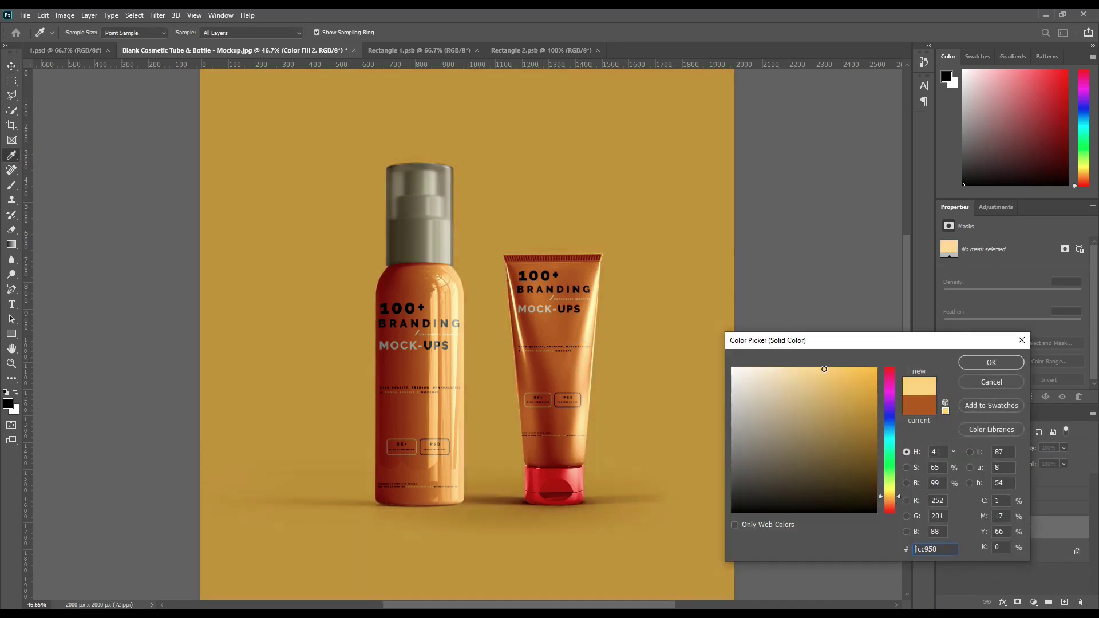
{"action": "left_click_drag", "start_coordinate": [896, 500], "coordinate": [890, 502]}
{"action": "left_click_drag", "start_coordinate": [851, 396], "coordinate": [851, 375]}
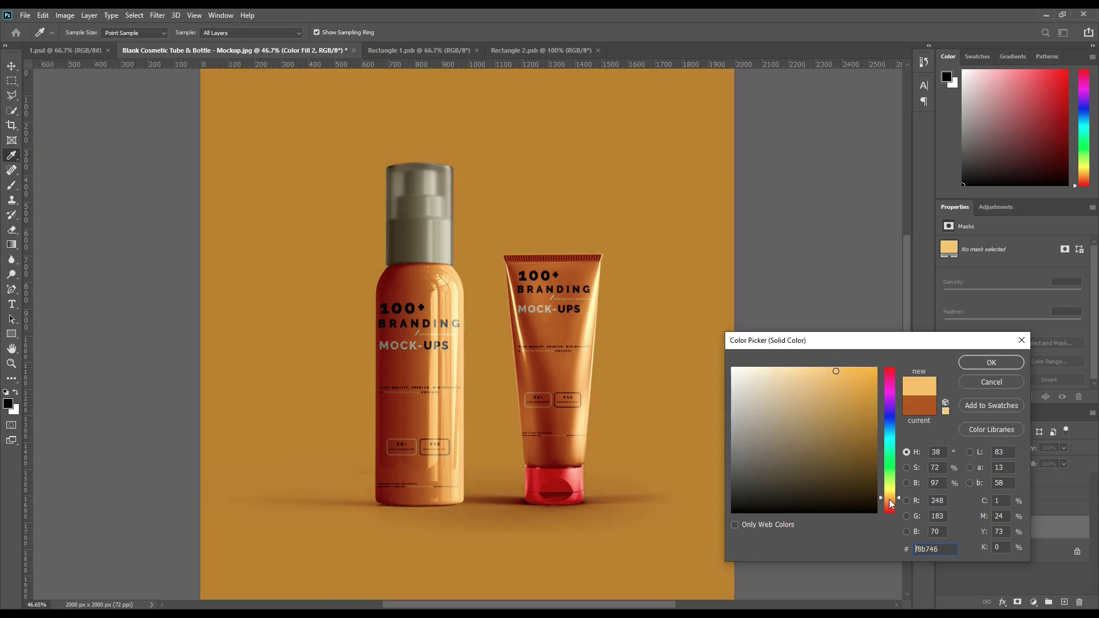
{"action": "left_click_drag", "start_coordinate": [889, 500], "coordinate": [889, 503]}
{"action": "left_click", "coordinate": [977, 361]}
{"action": "key", "text": "v"}
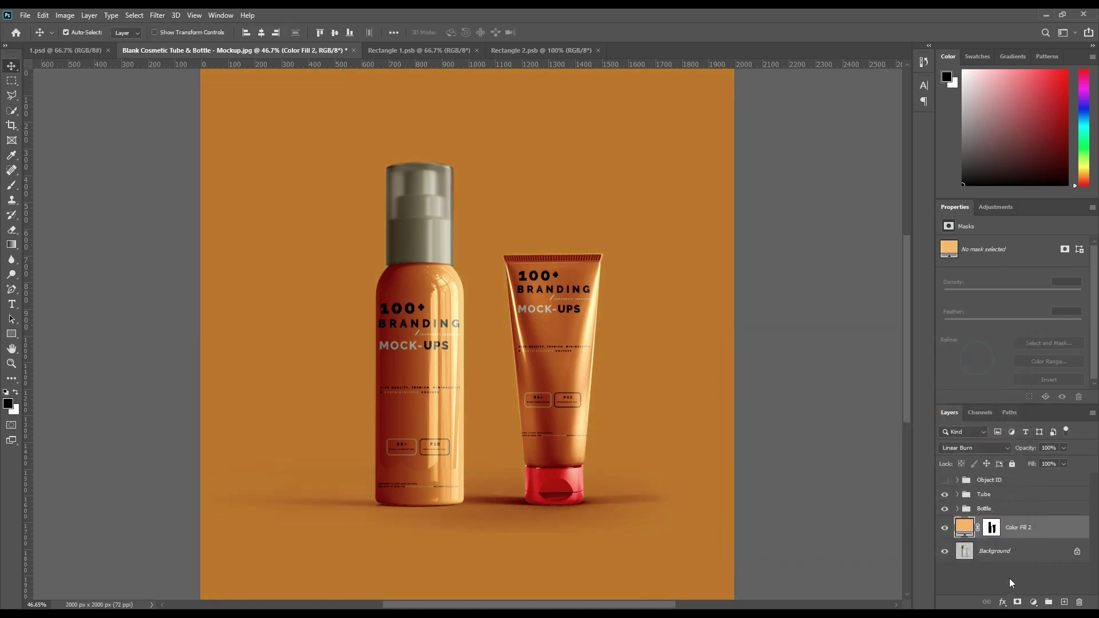
{"action": "left_click", "coordinate": [1000, 581]}
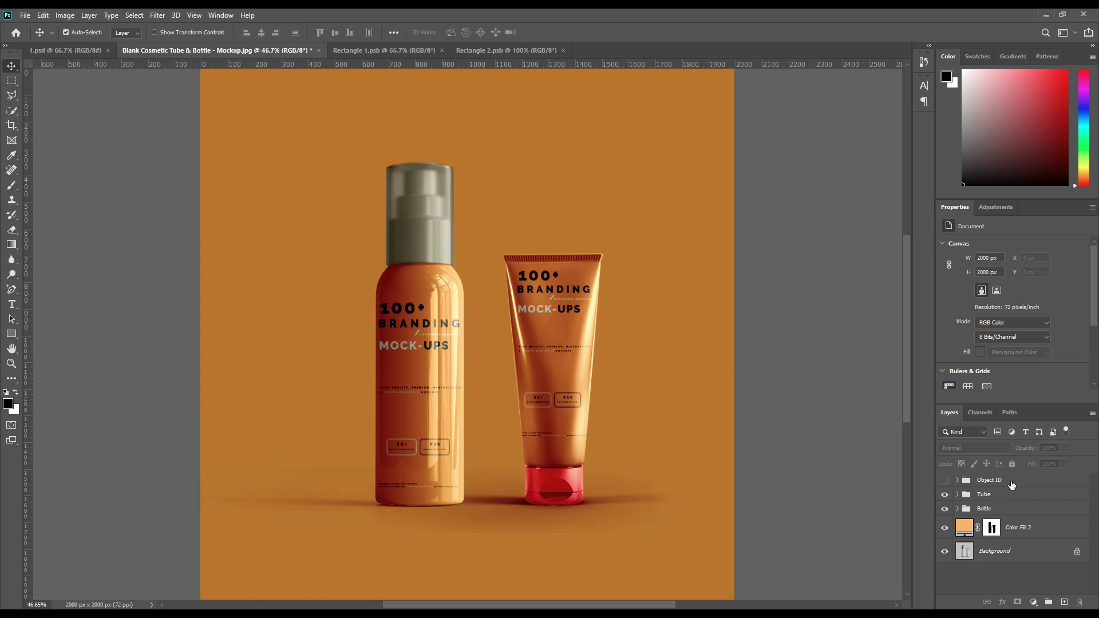
- Add a Curves 1 layer above Object ID with a brightening S-shaped curve
{"action": "left_click", "coordinate": [1007, 480]}
{"action": "left_click", "coordinate": [1038, 602]}
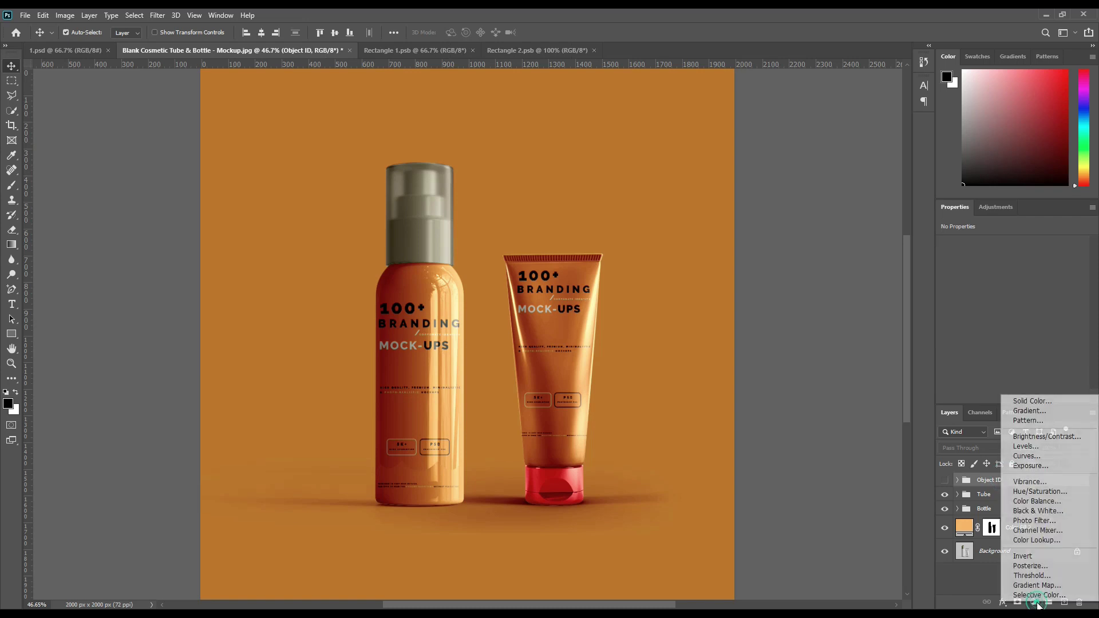
{"action": "left_click", "coordinate": [1040, 456]}
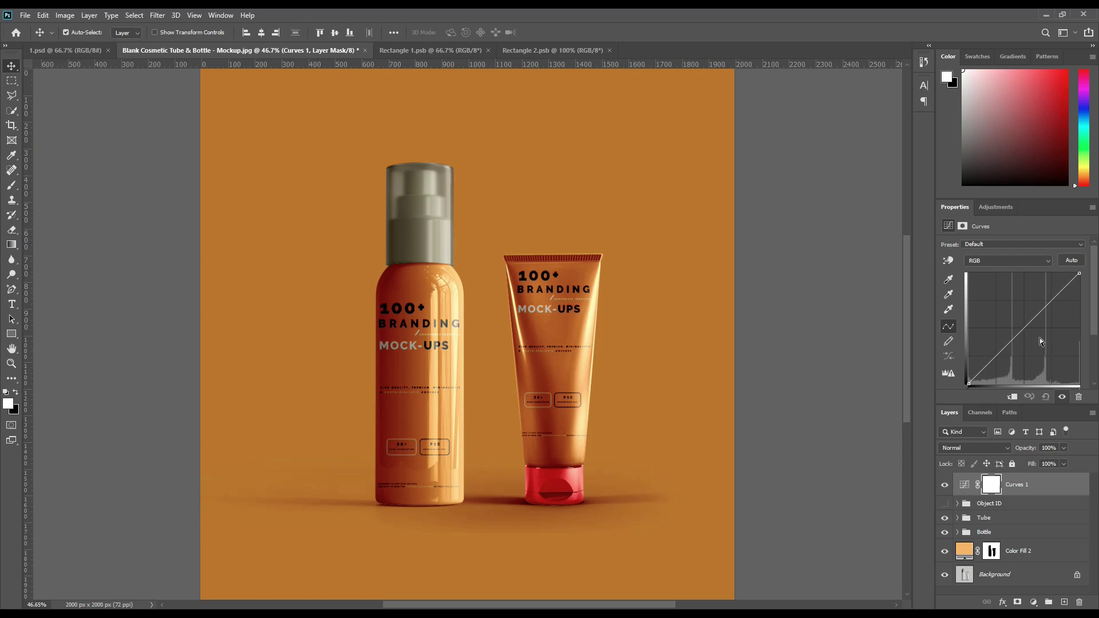
{"action": "left_click_drag", "start_coordinate": [1042, 311], "coordinate": [1036, 308]}
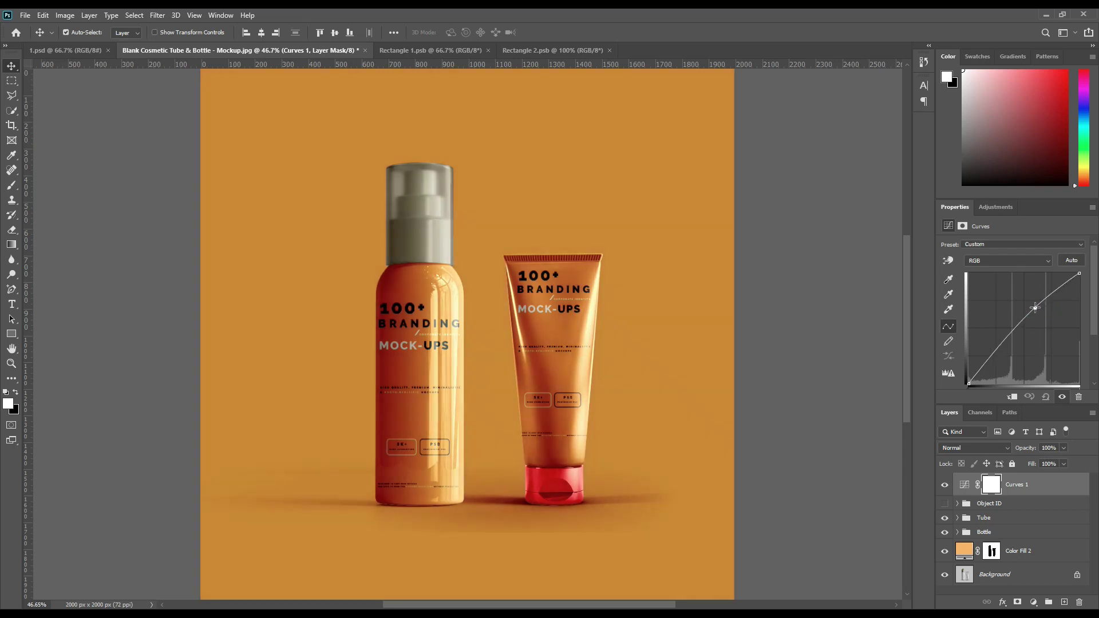
{"action": "left_click_drag", "start_coordinate": [989, 359], "coordinate": [993, 362]}
{"action": "left_click", "coordinate": [1015, 575]}
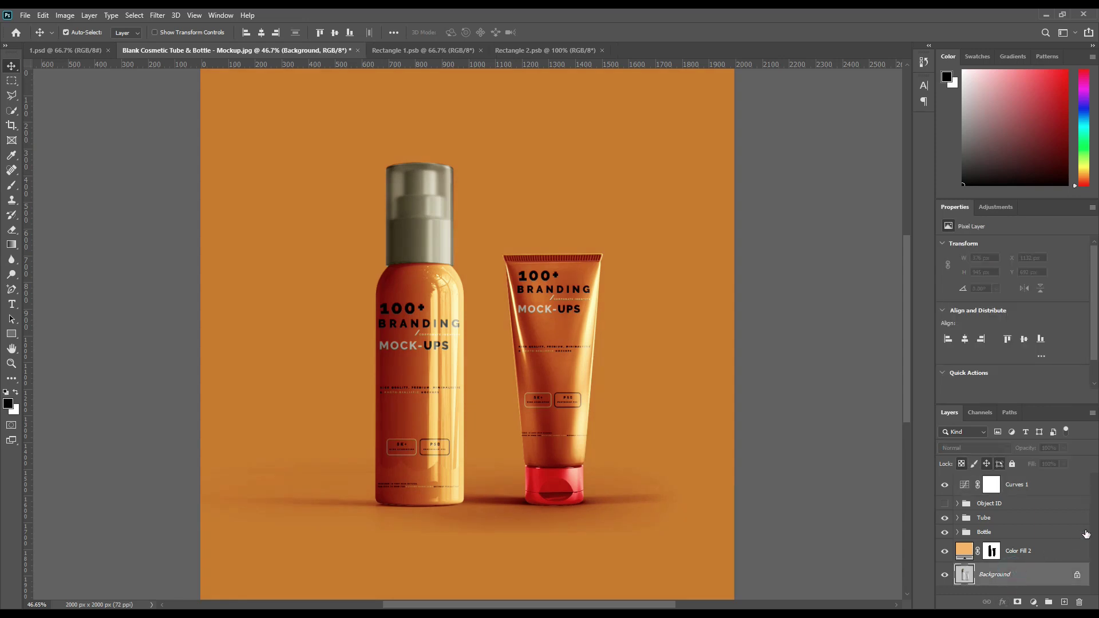